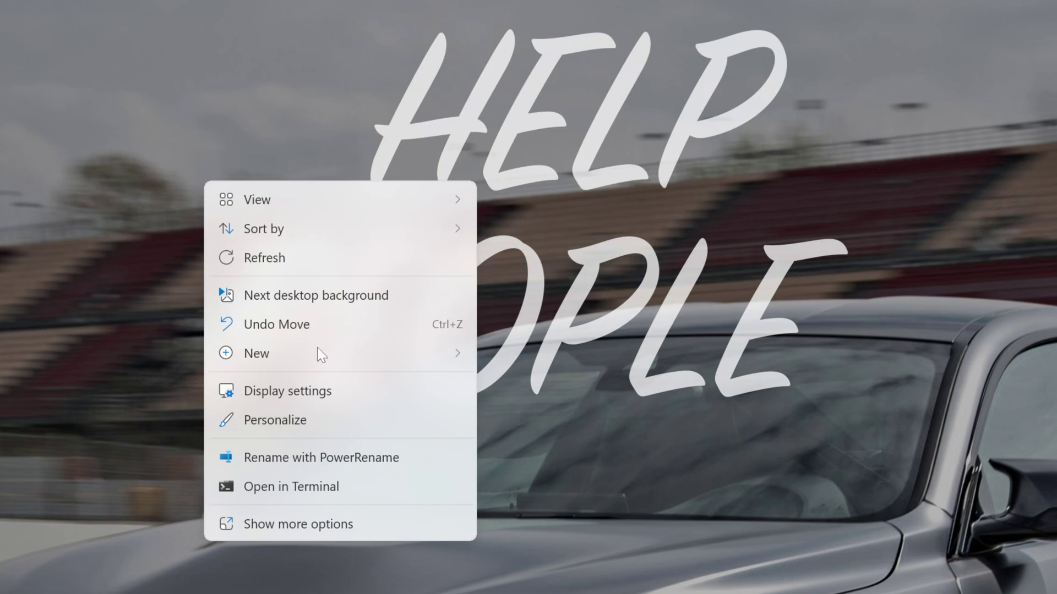
- Create a new desktop folder named "Modded Minecraft 1.21.5 Server"
mouse_move(322, 355)
click(584, 357)
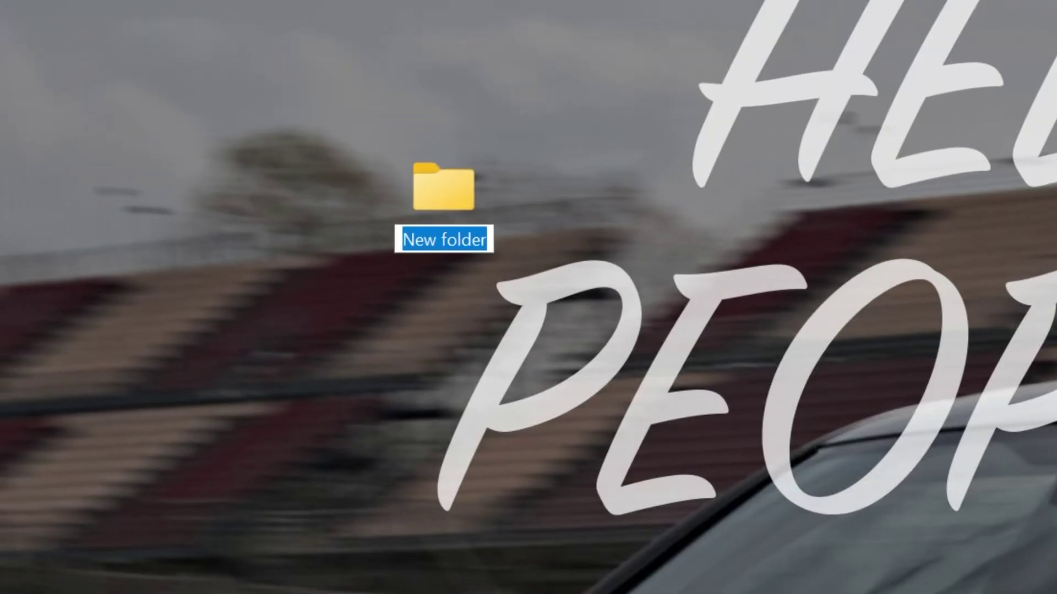
text(Modded Mine)
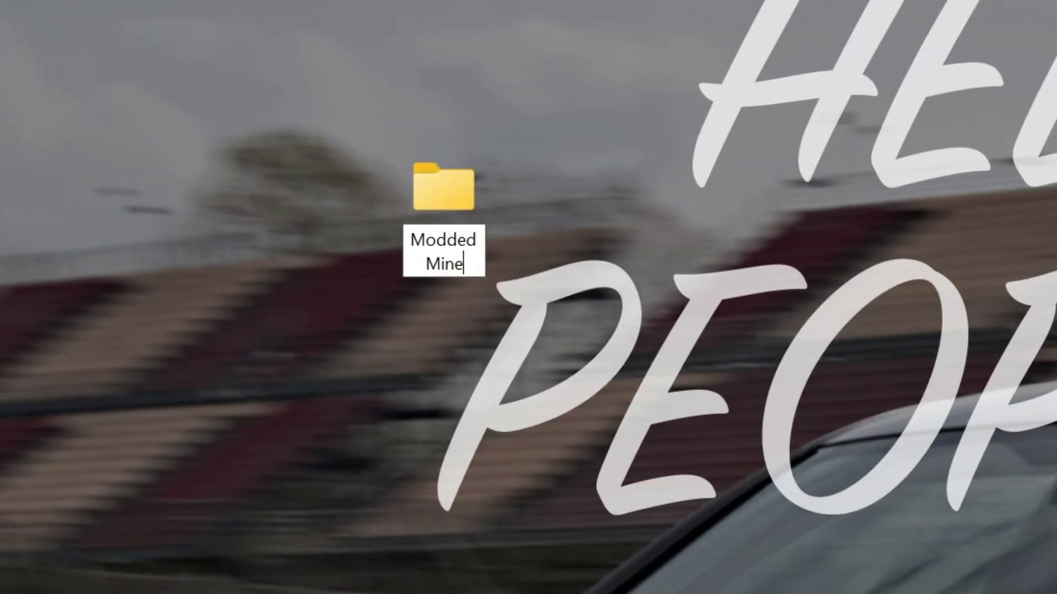
text(craft 1.21.45)
key(BackSpace)
key(BackSpace)
text(5 s)
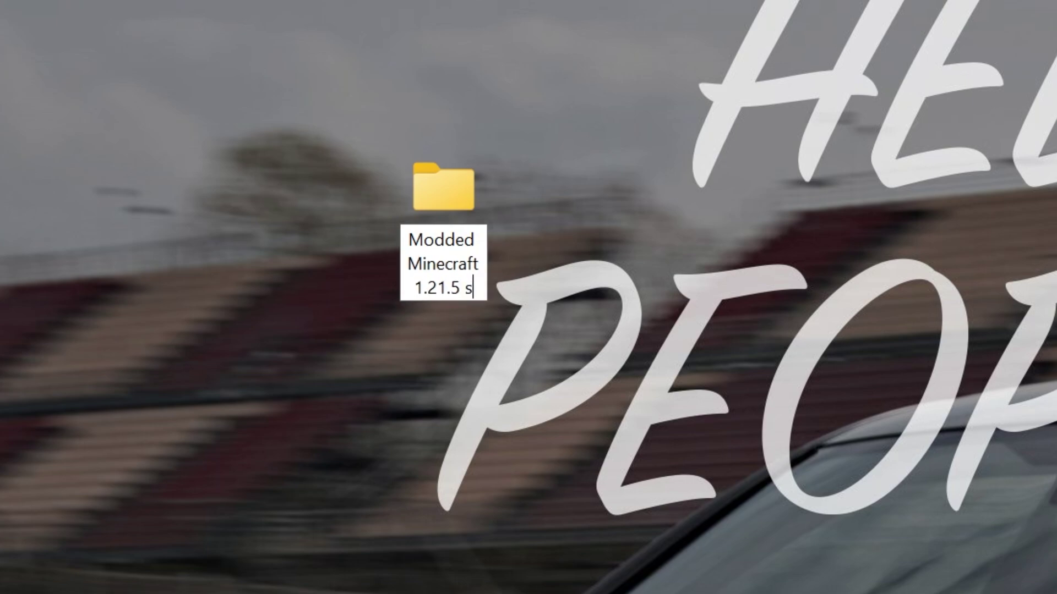
key(BackSpace)
text(Server)
key(Return)
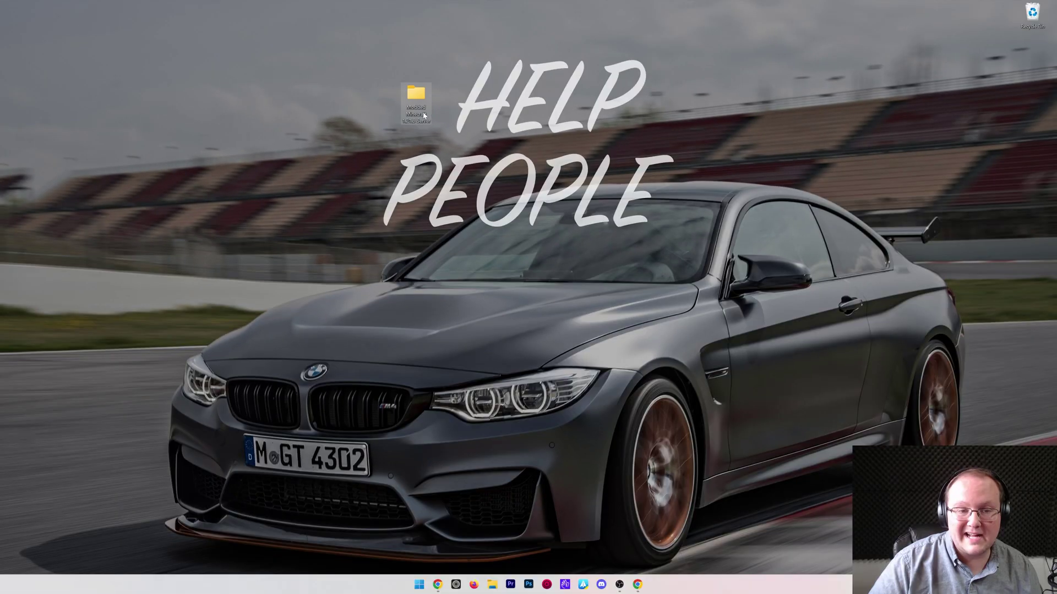
click(538, 571)
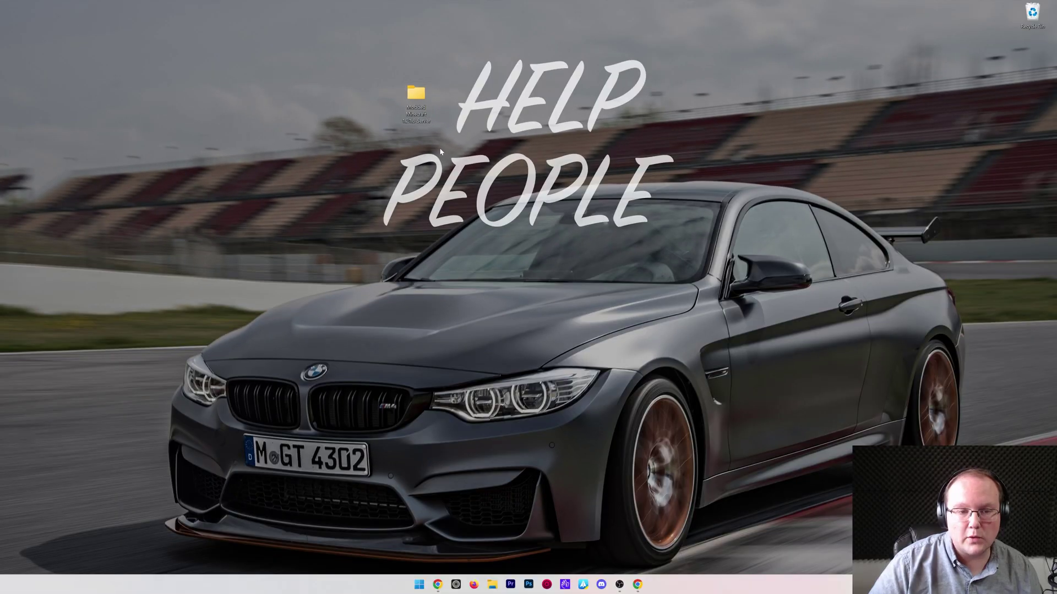
- Move the neoforge-21.5.7-beta-installer.jar file from the Downloads folder to the desktop and close the Downloads window
click(491, 584)
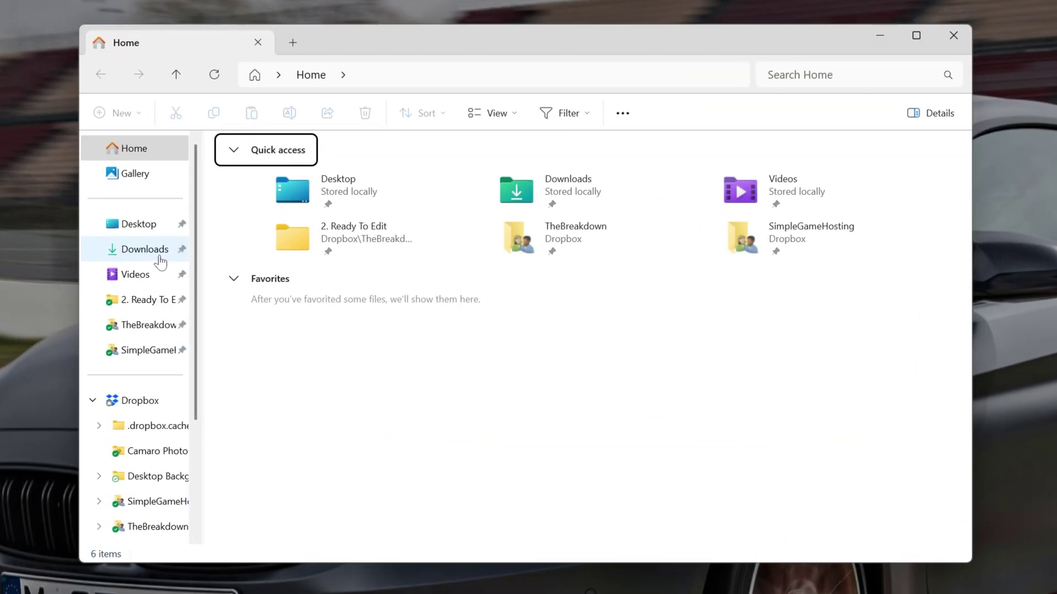
click(160, 259)
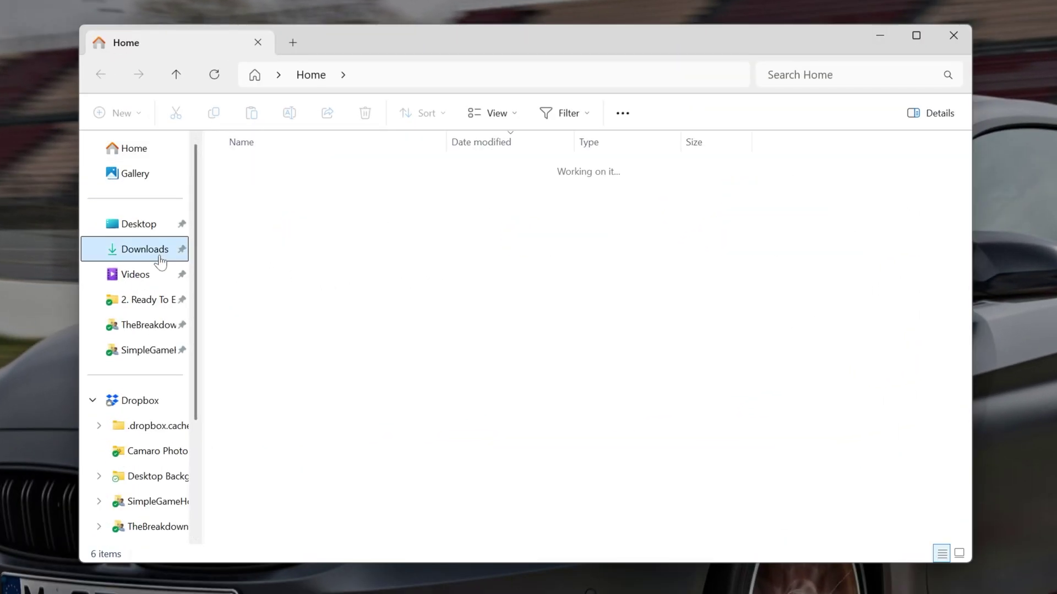
click(313, 193)
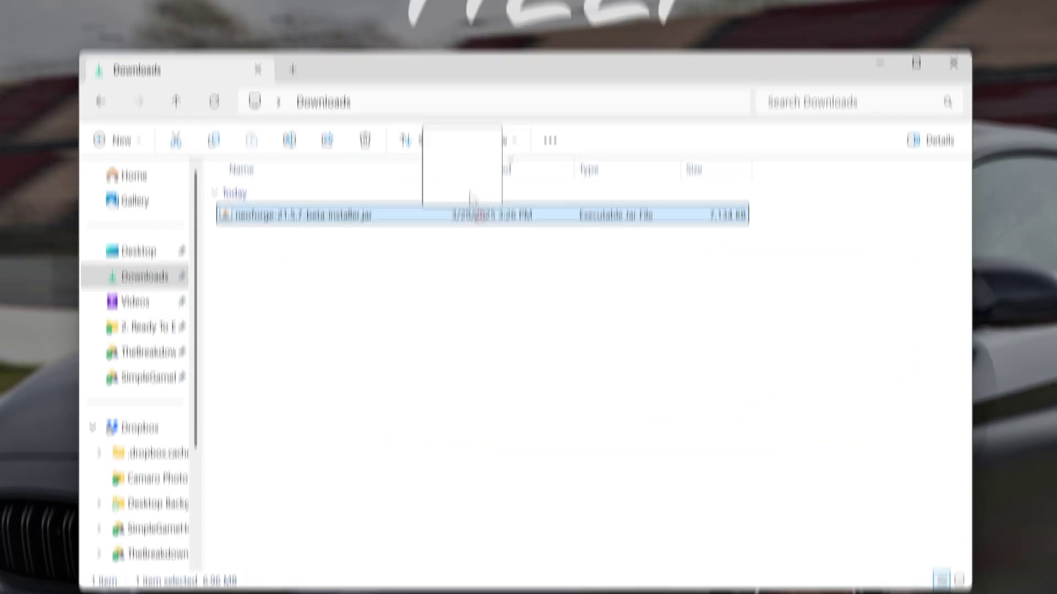
drag(471, 198, 166, 190)
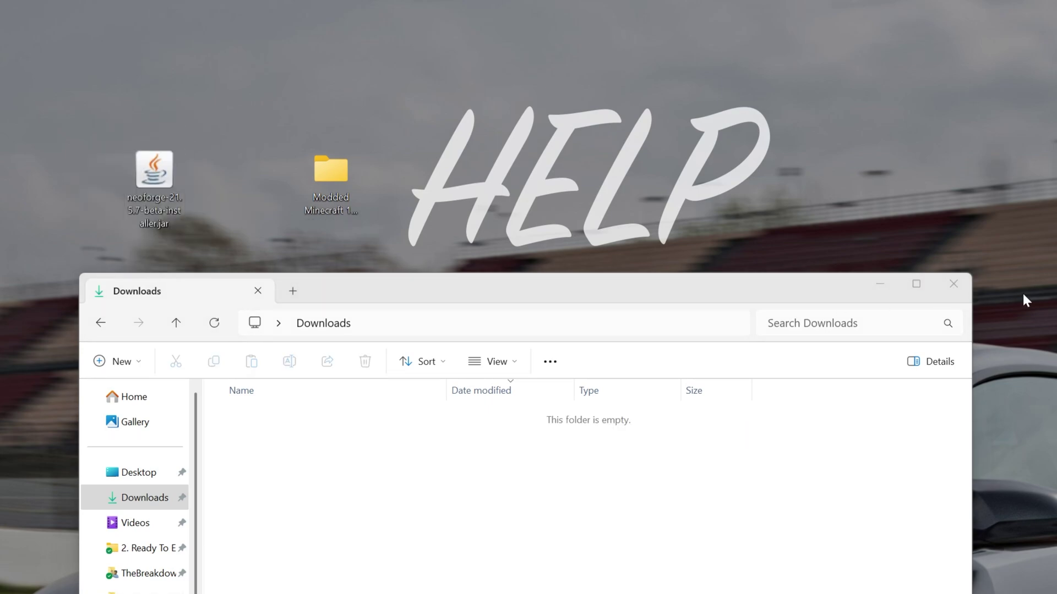
click(953, 284)
right_click(159, 172)
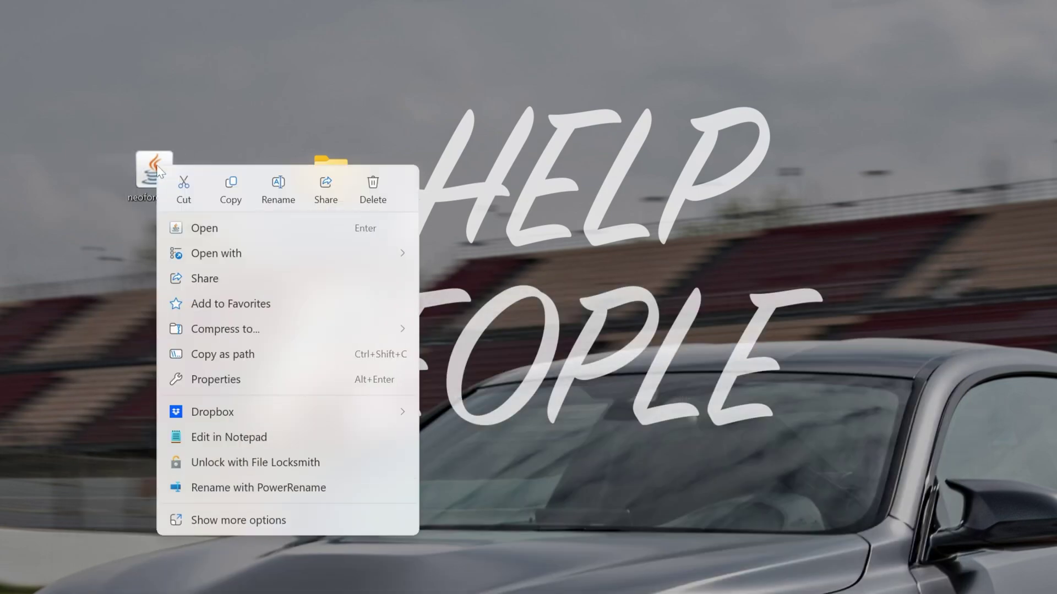
mouse_move(209, 253)
click(495, 251)
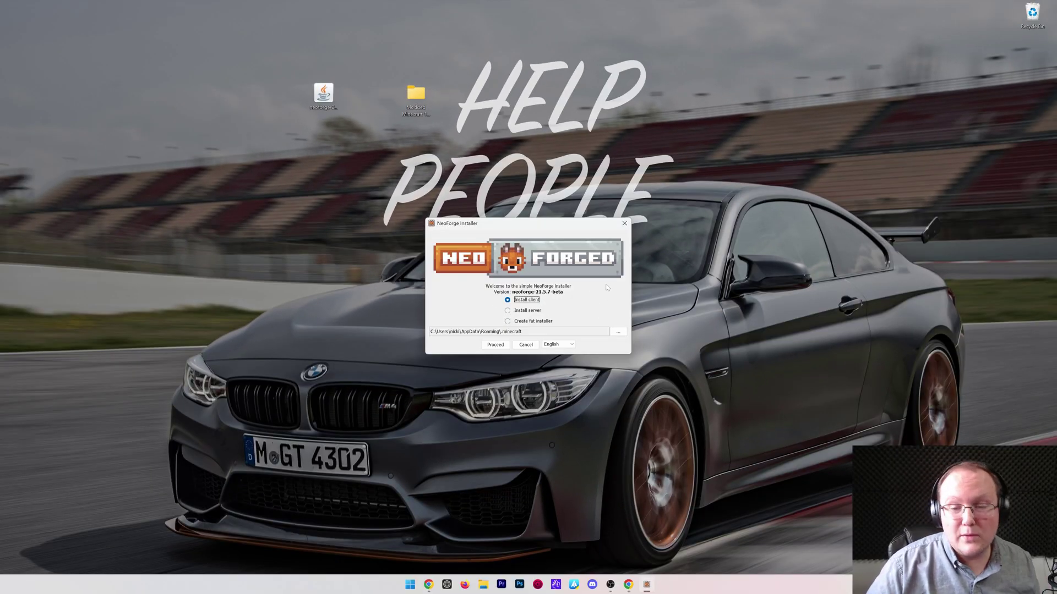
click(620, 227)
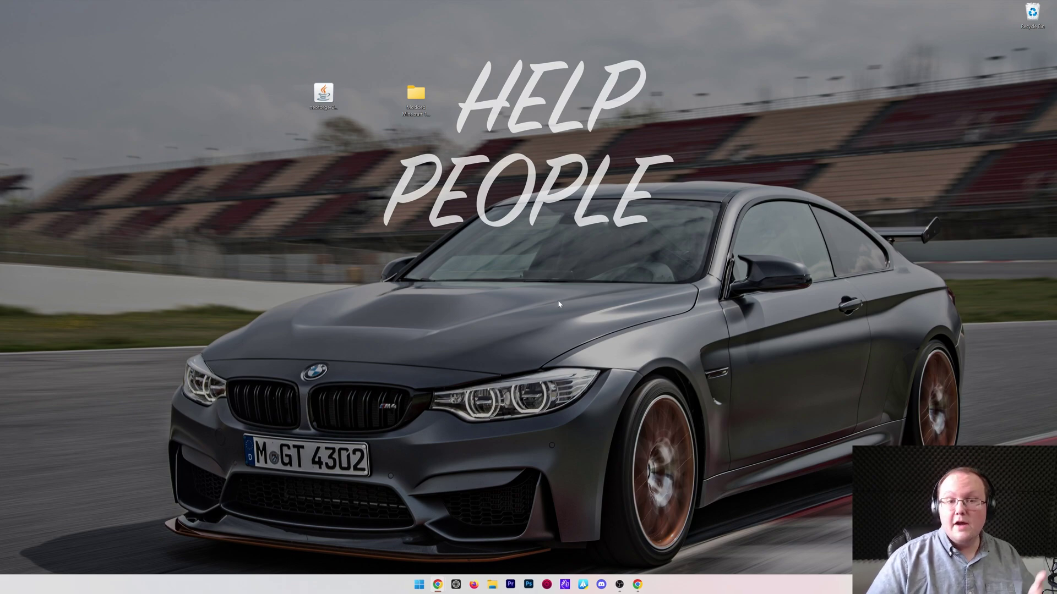
- Examine the browser guide on downloading and installing Java 21 for Minecraft mods and servers
click(639, 584)
scroll(787, 417, down, 1)
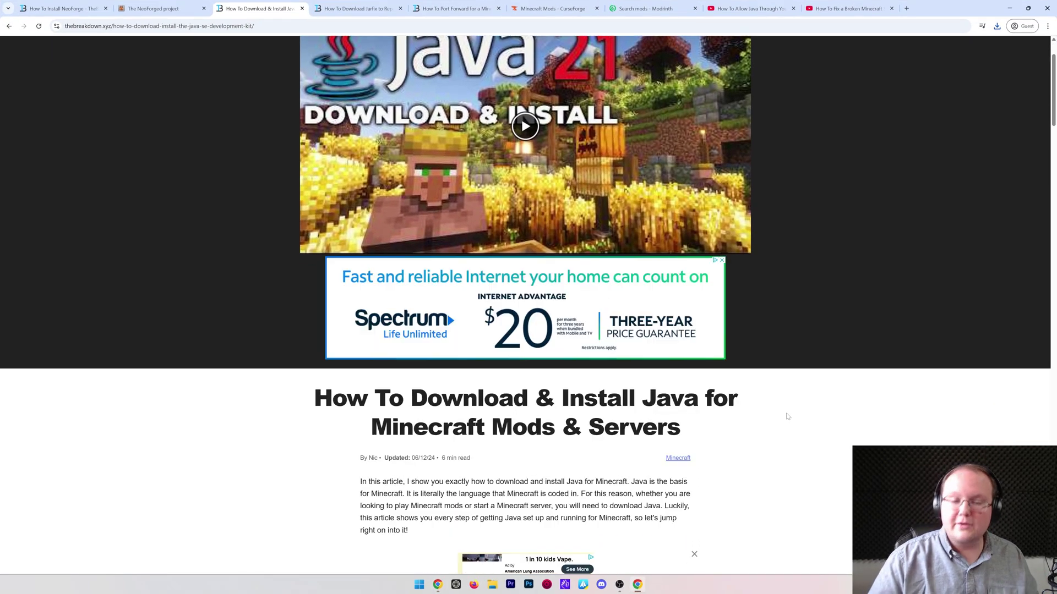
scroll(787, 417, up, 1)
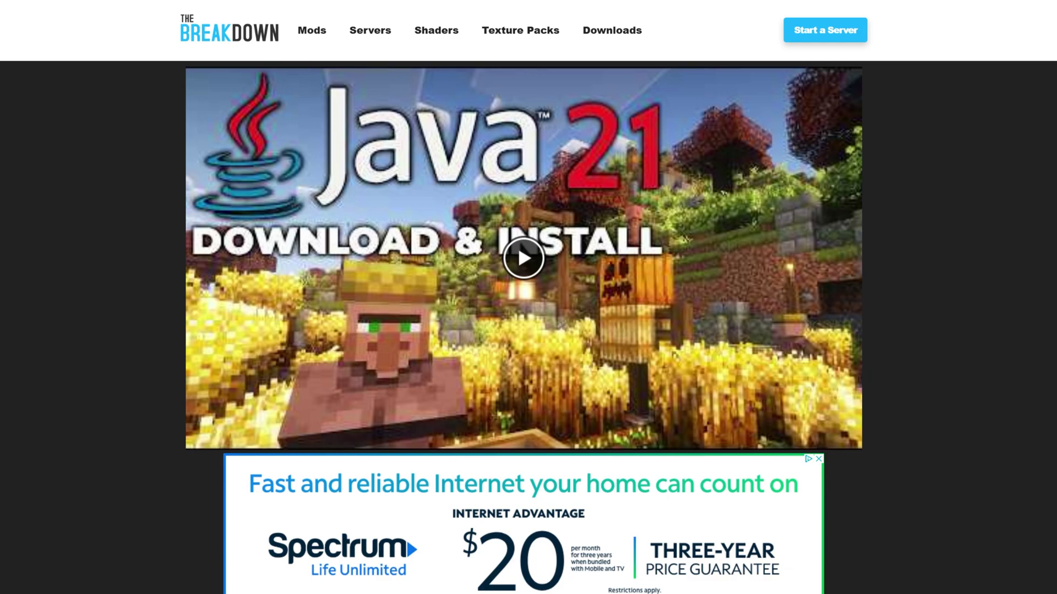
scroll(718, 354, down, 15)
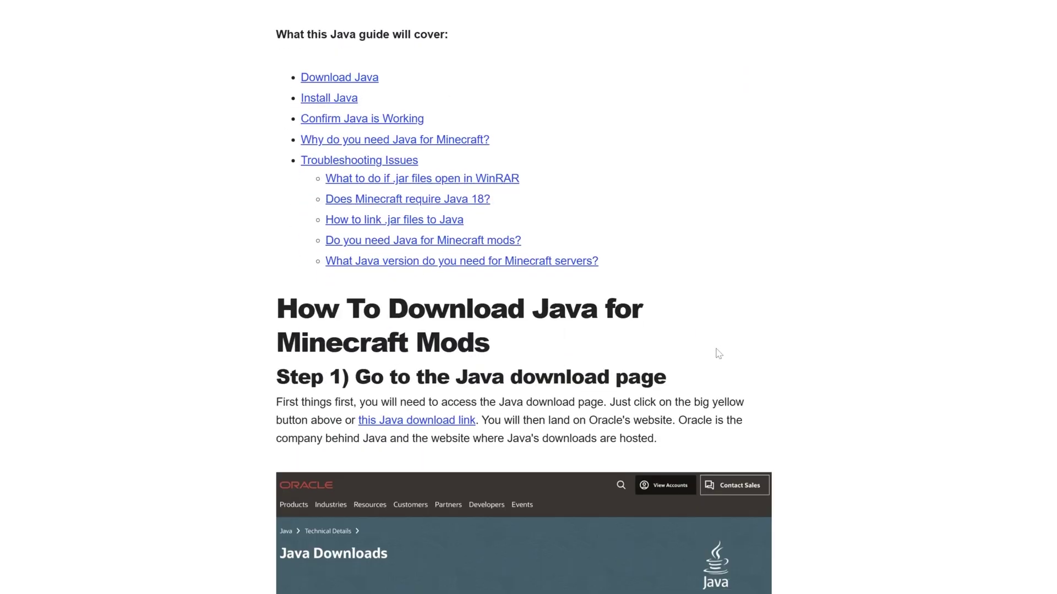
scroll(718, 353, down, 20)
scroll(701, 386, up, 8)
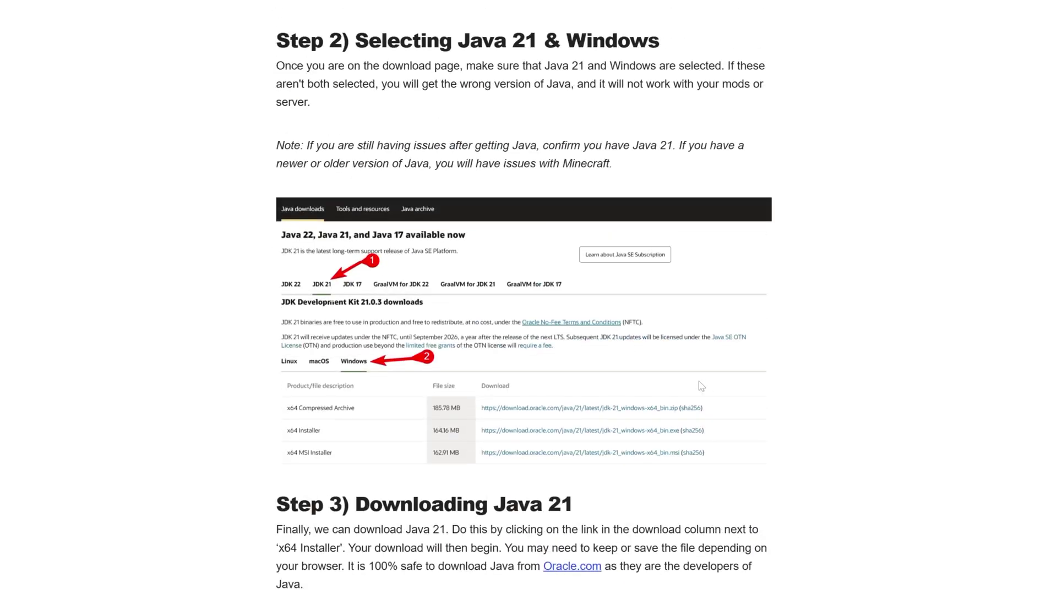
scroll(700, 387, up, 15)
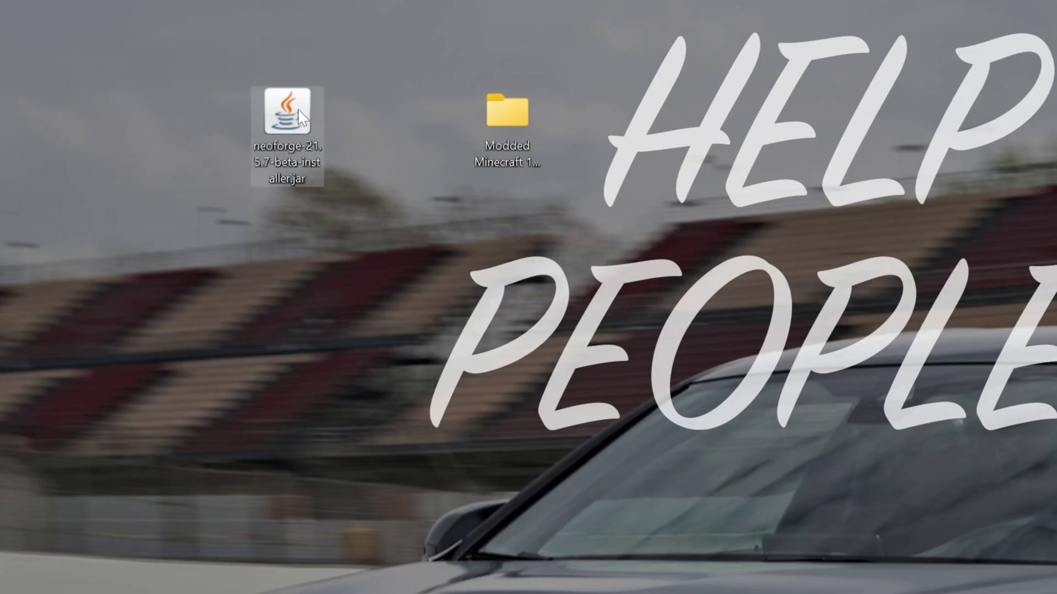
right_click(300, 118)
key(Escape)
right_click(284, 108)
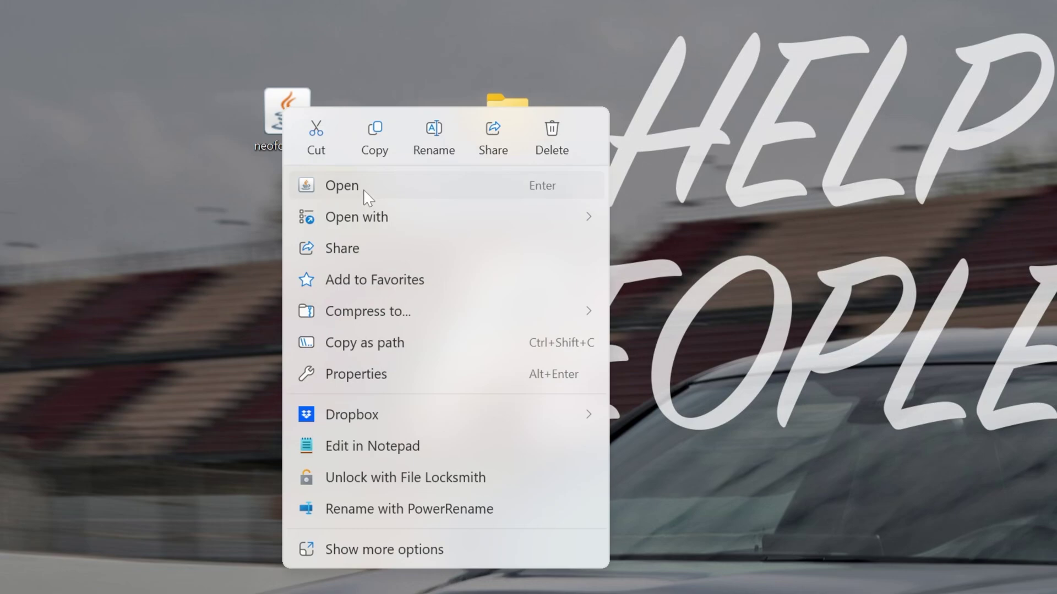
mouse_move(573, 216)
click(698, 215)
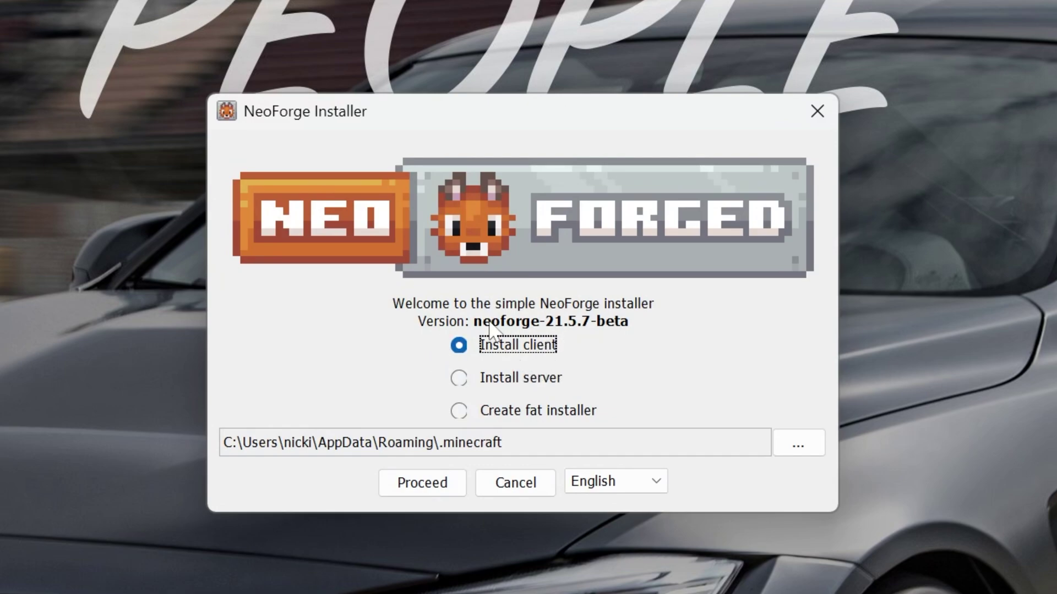
click(461, 486)
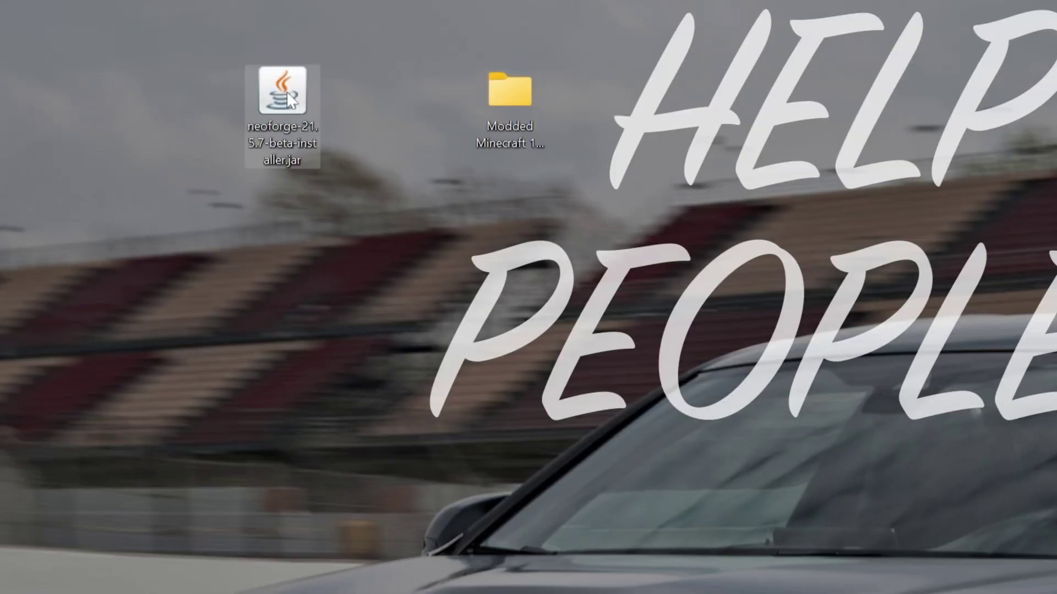
- Open the NeoForge installer file with Java(TM) Platform SE binary and choose the Install server option
right_click(287, 91)
mouse_move(378, 201)
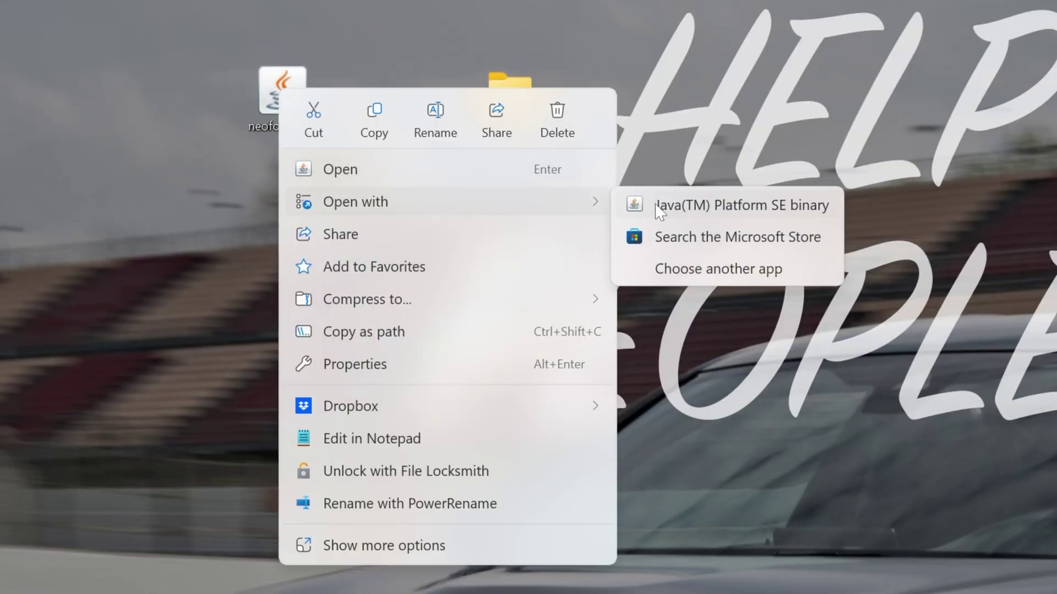
click(715, 200)
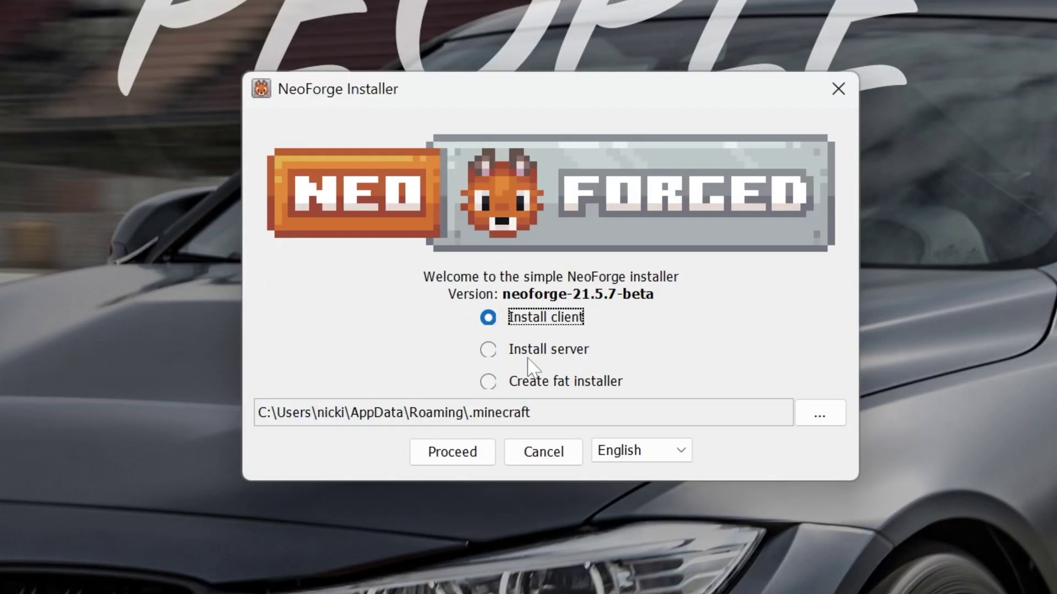
click(531, 355)
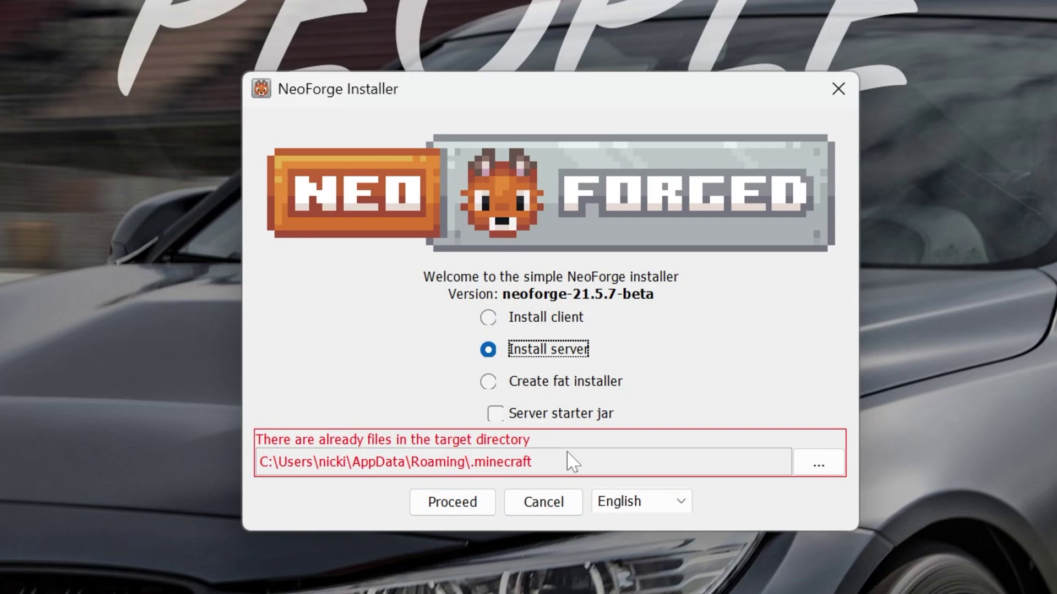
- Set the installation directory to the desktop folder Modded Minecraft 1.21.5 Server and run the NeoForge server installation
click(833, 470)
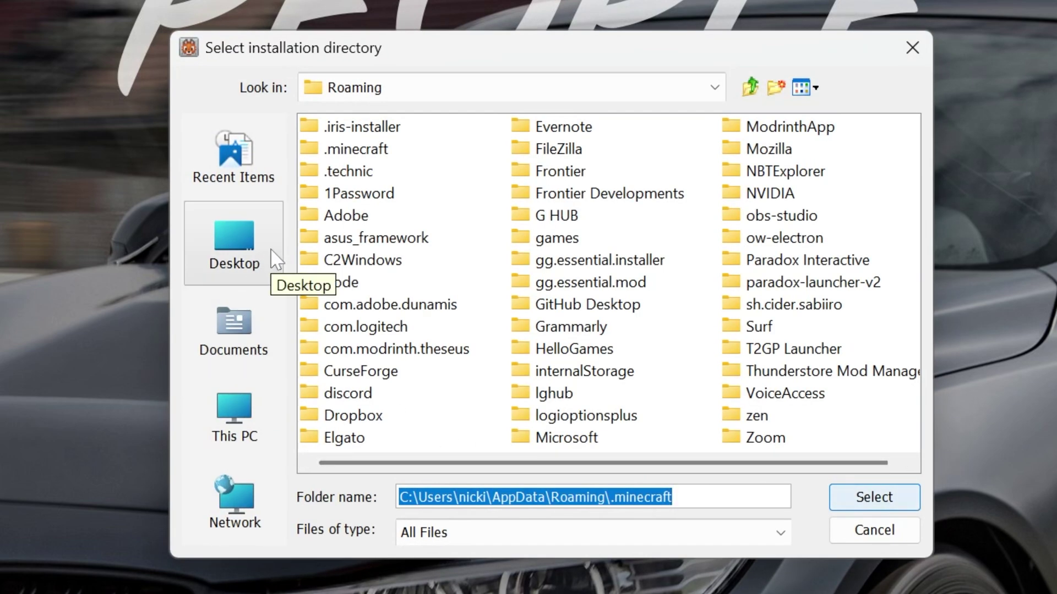
click(273, 254)
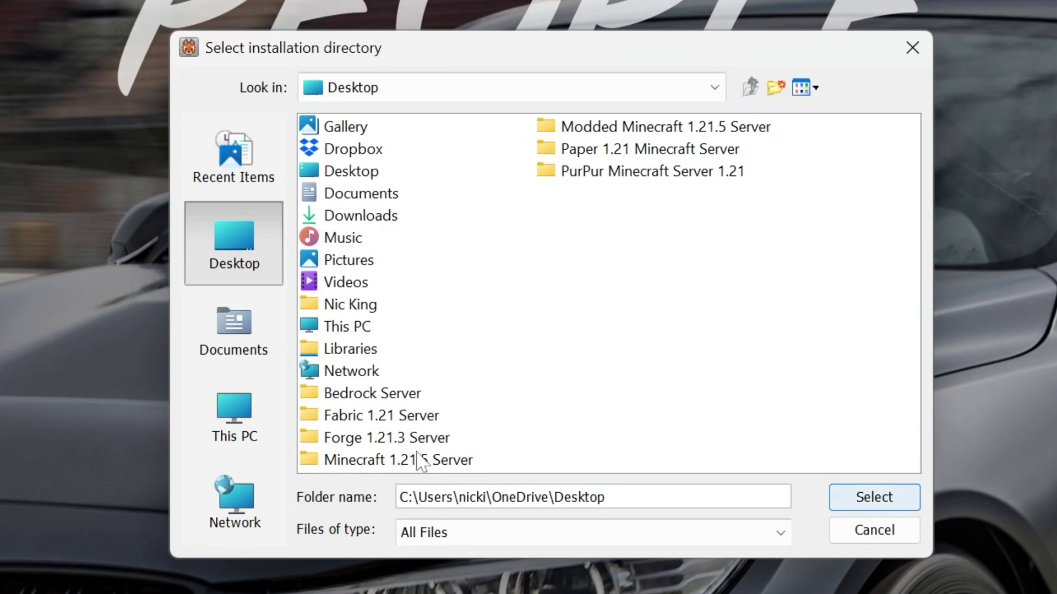
click(623, 129)
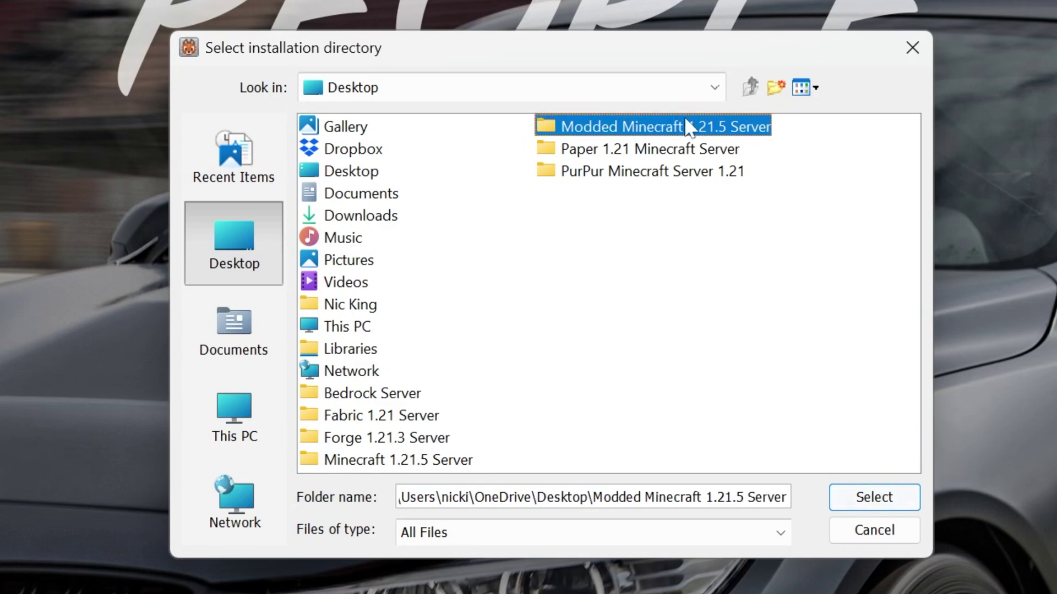
click(905, 499)
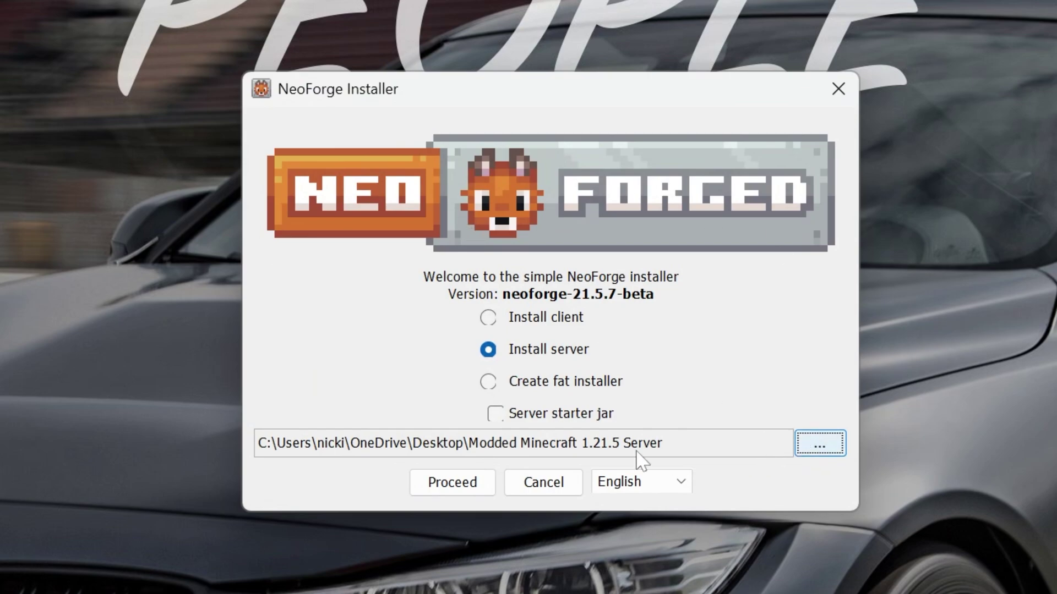
click(440, 488)
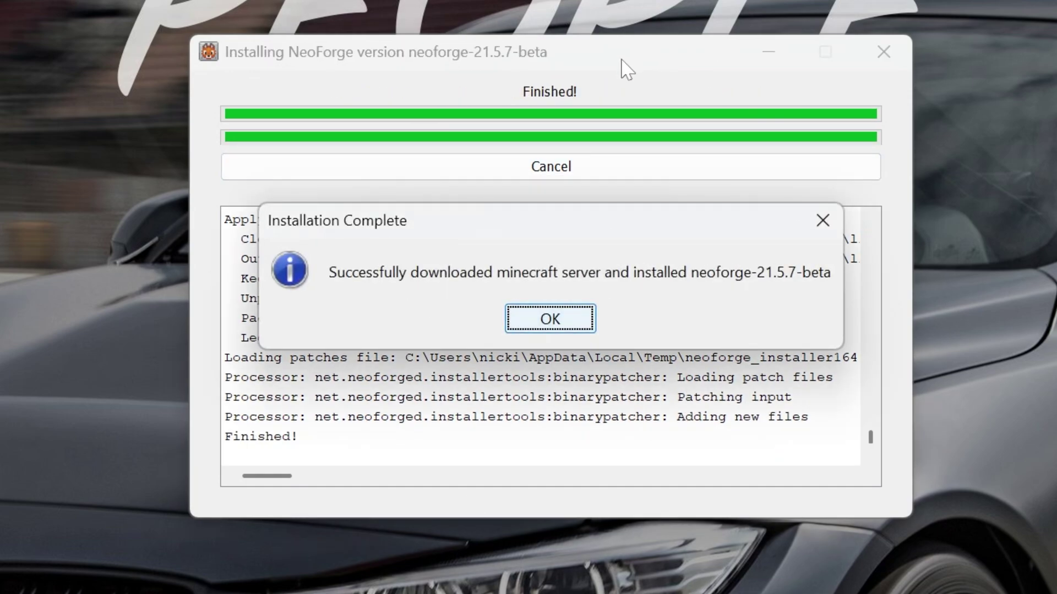
click(570, 325)
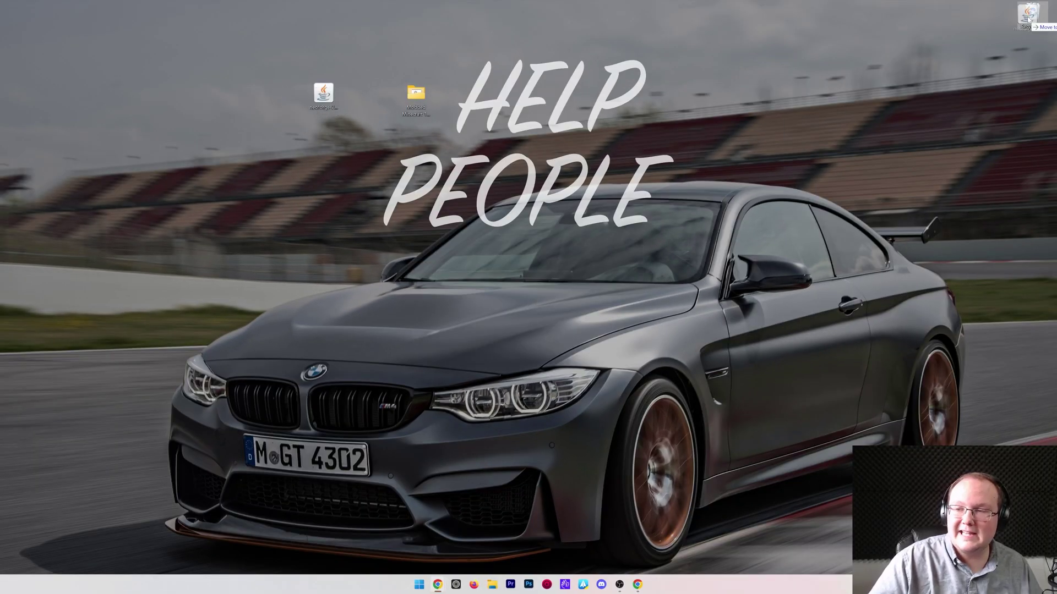
- Move the NeoForge installer file to the Recycle Bin and open the Modded Minecraft 1.21.5 Server folder
drag(324, 98, 408, 113)
double_click(412, 99)
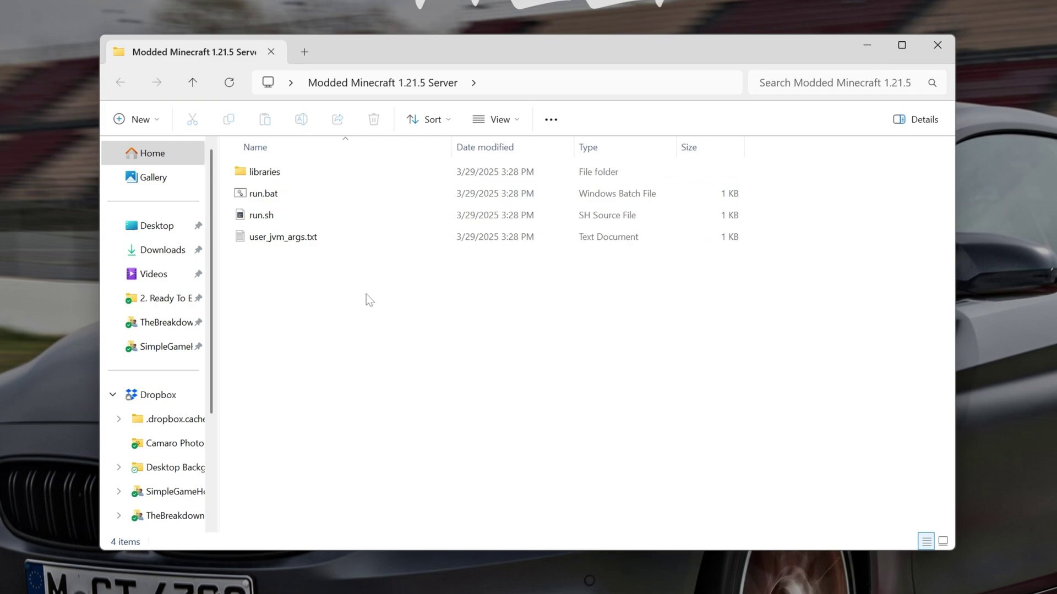
- Hide the file name extensions in the server folder and show them again
click(520, 118)
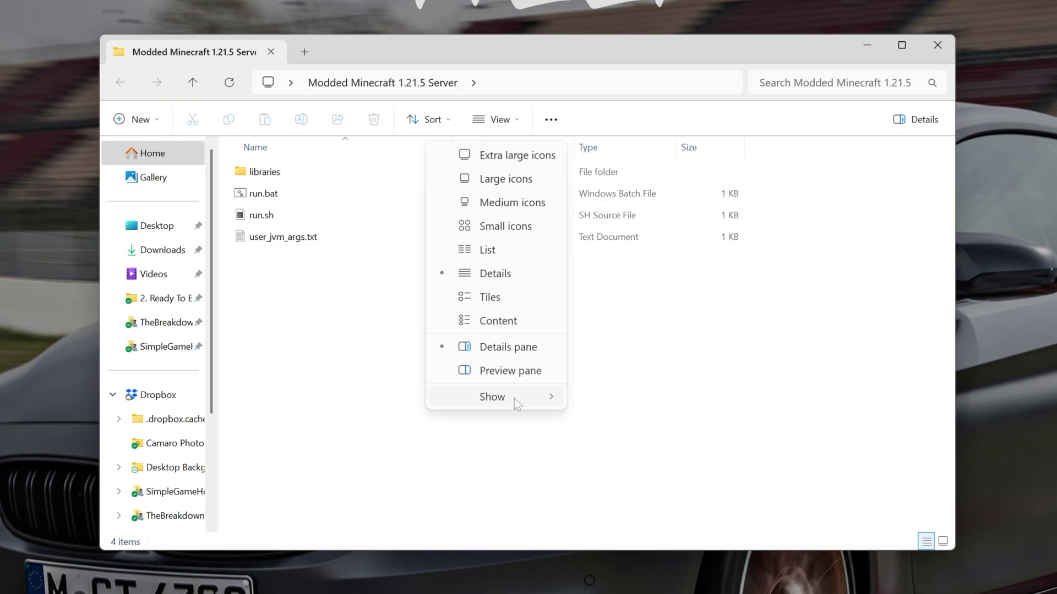
mouse_move(514, 399)
click(637, 476)
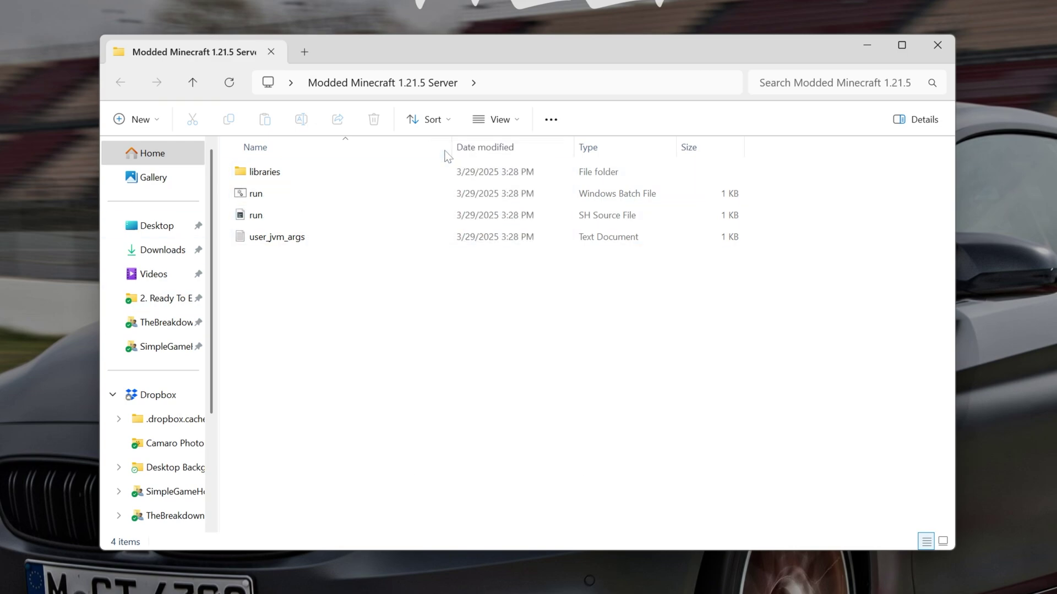
click(494, 120)
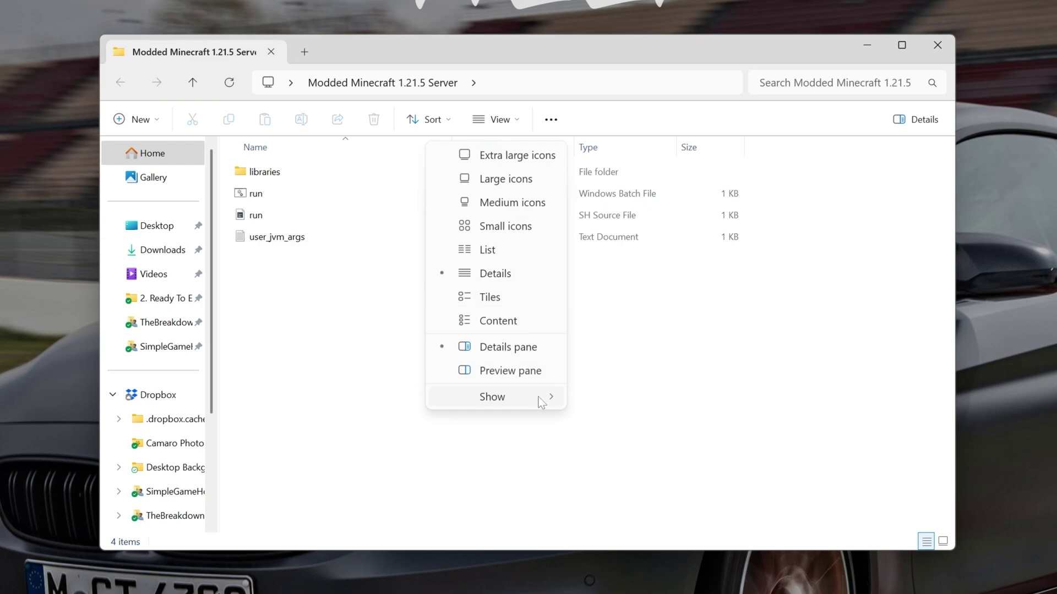
mouse_move(542, 402)
click(668, 475)
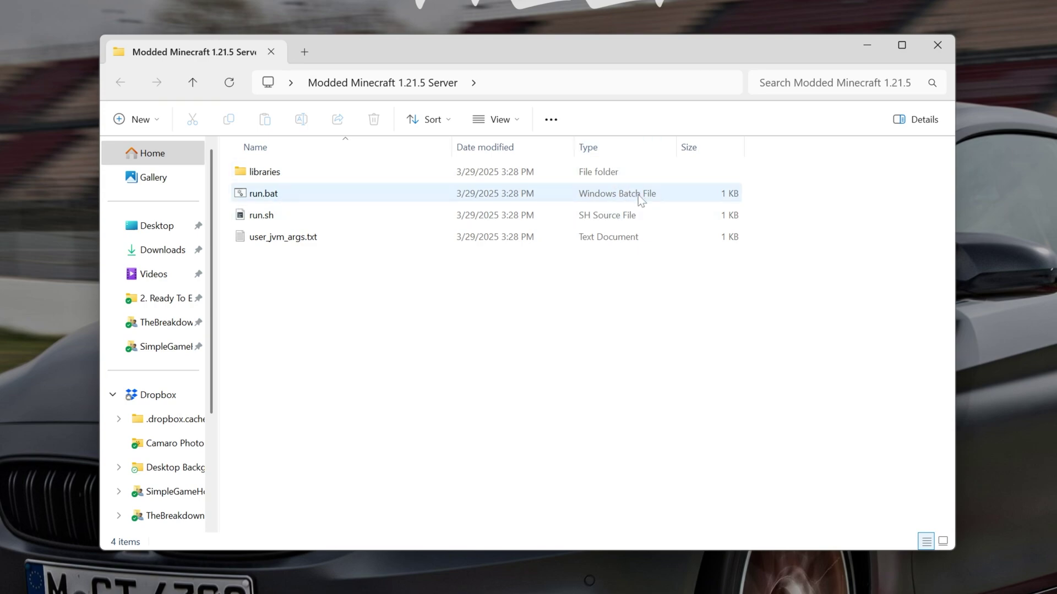
- Run the run.bat file in the server folder to start the server
double_click(300, 186)
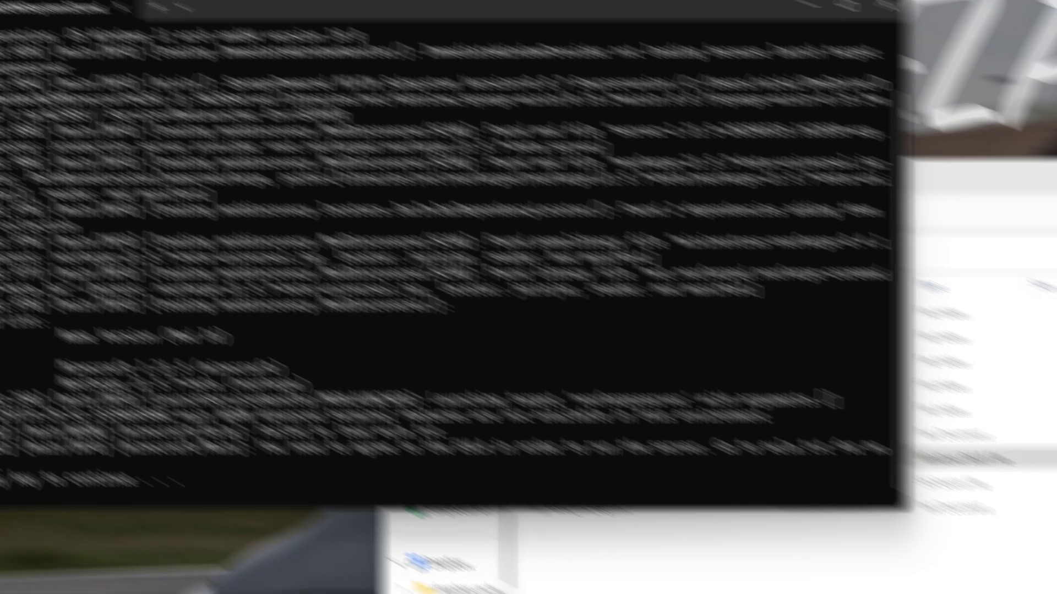
- Close the stopped server console and accept the Minecraft EULA by setting eula=true in eula.txt, saving and closing the file
key(Return)
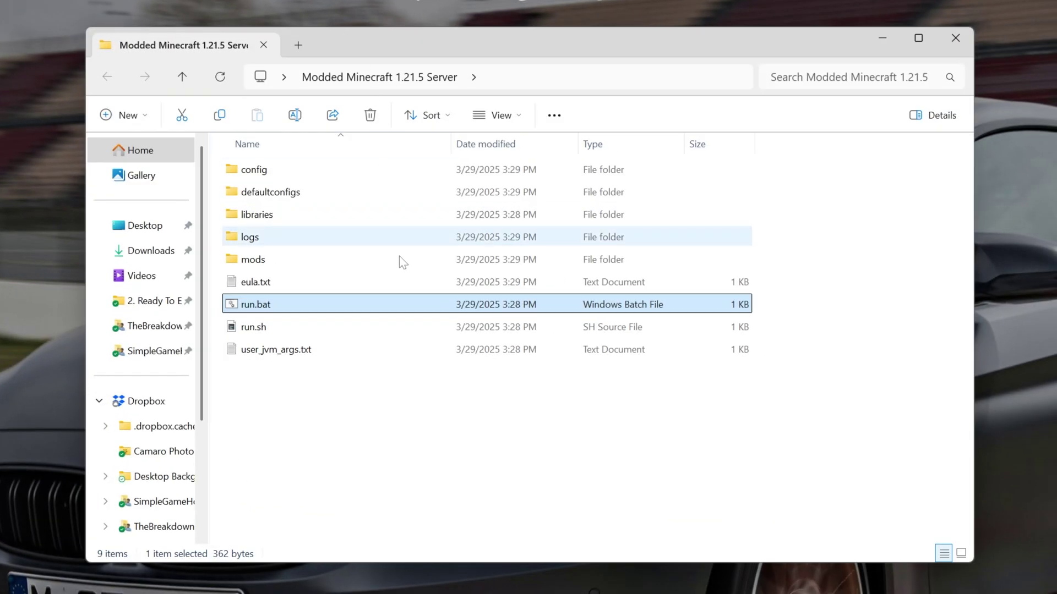
double_click(338, 283)
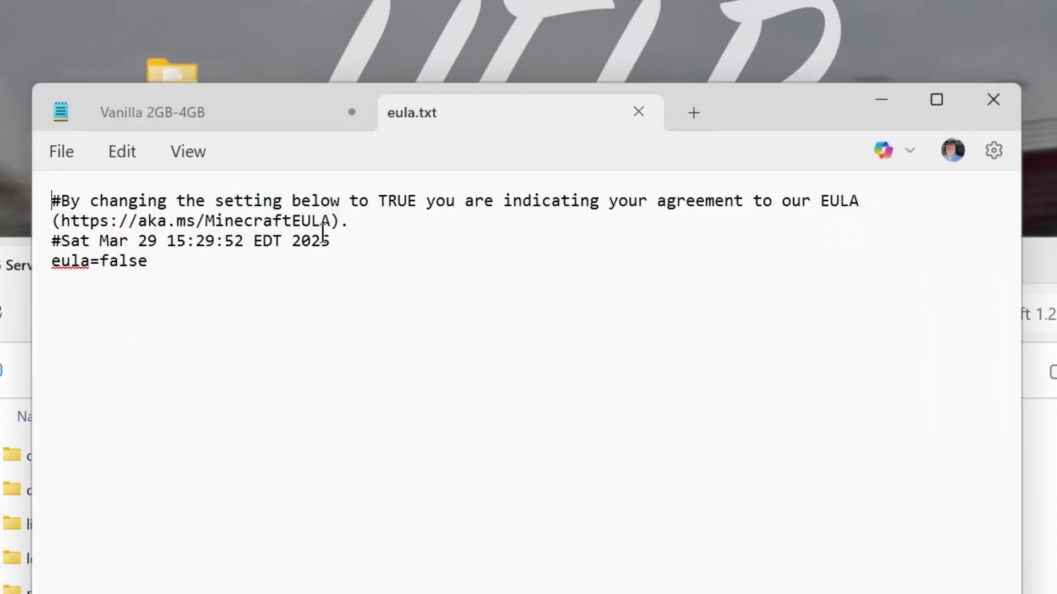
drag(332, 223, 61, 223)
drag(100, 261, 392, 302)
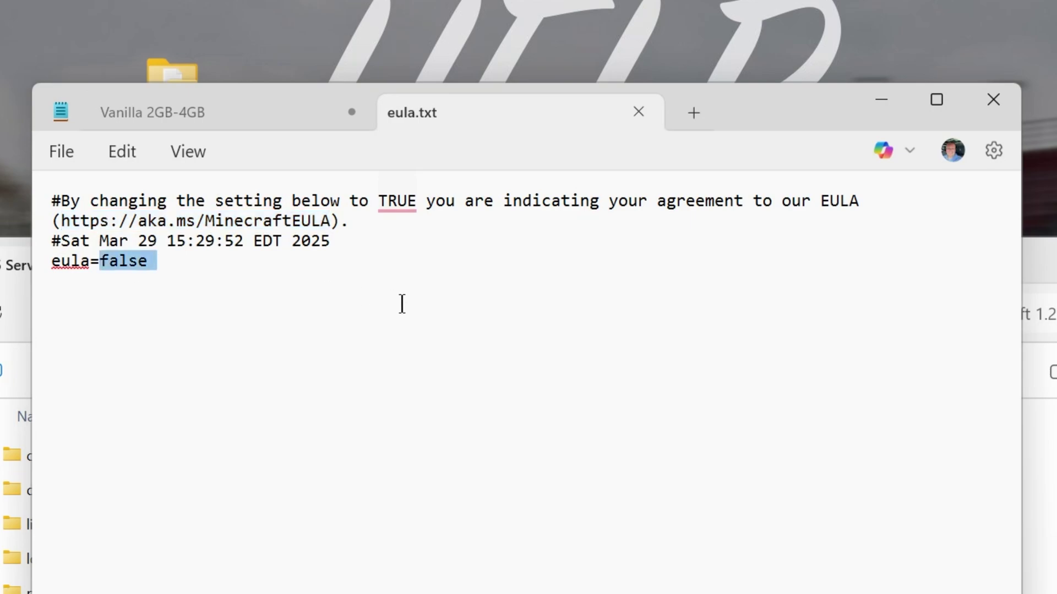
text(tru)
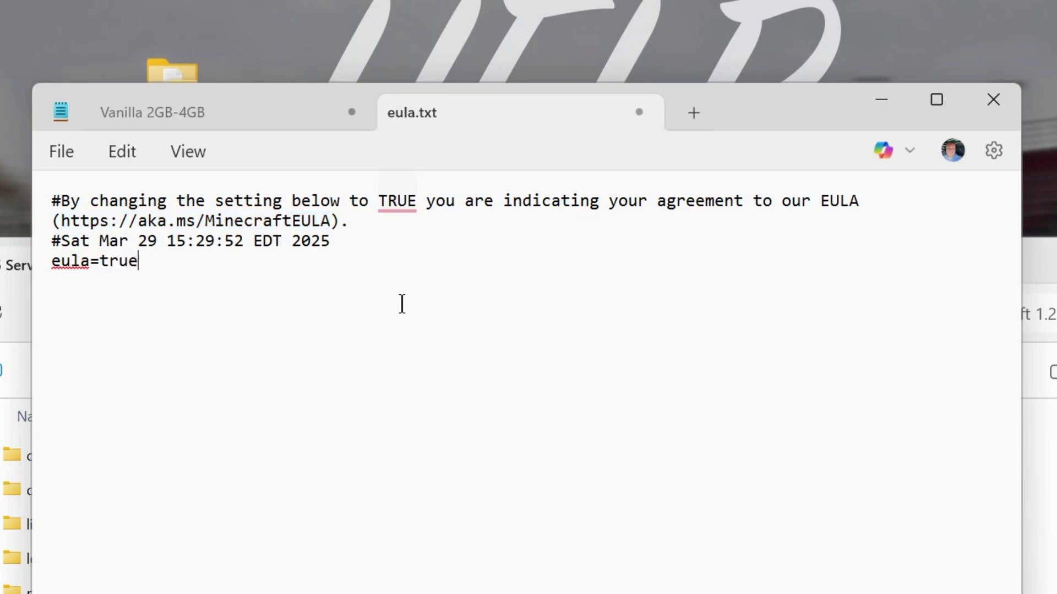
click(58, 153)
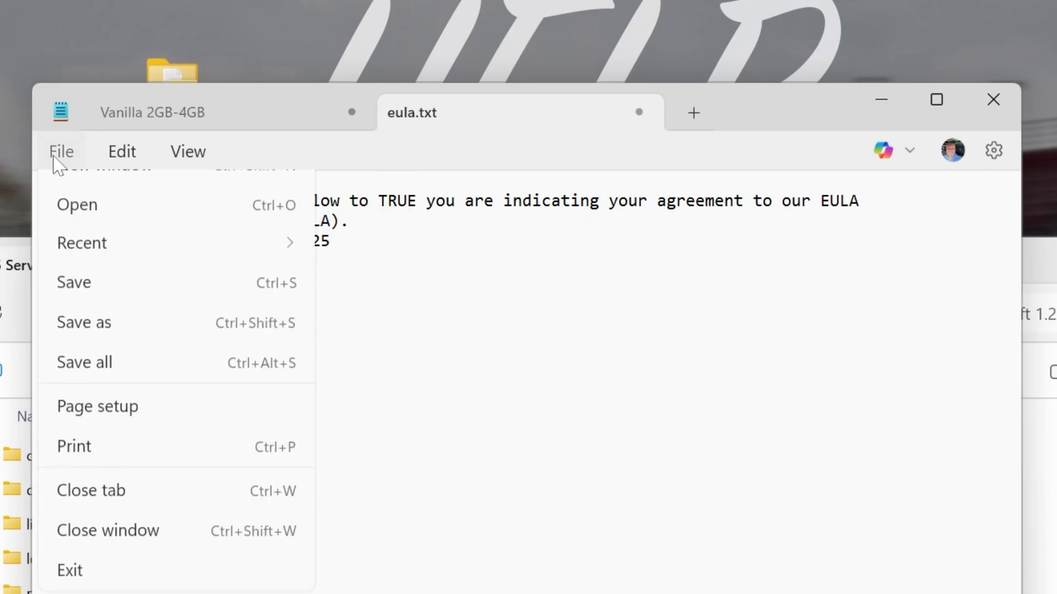
click(131, 352)
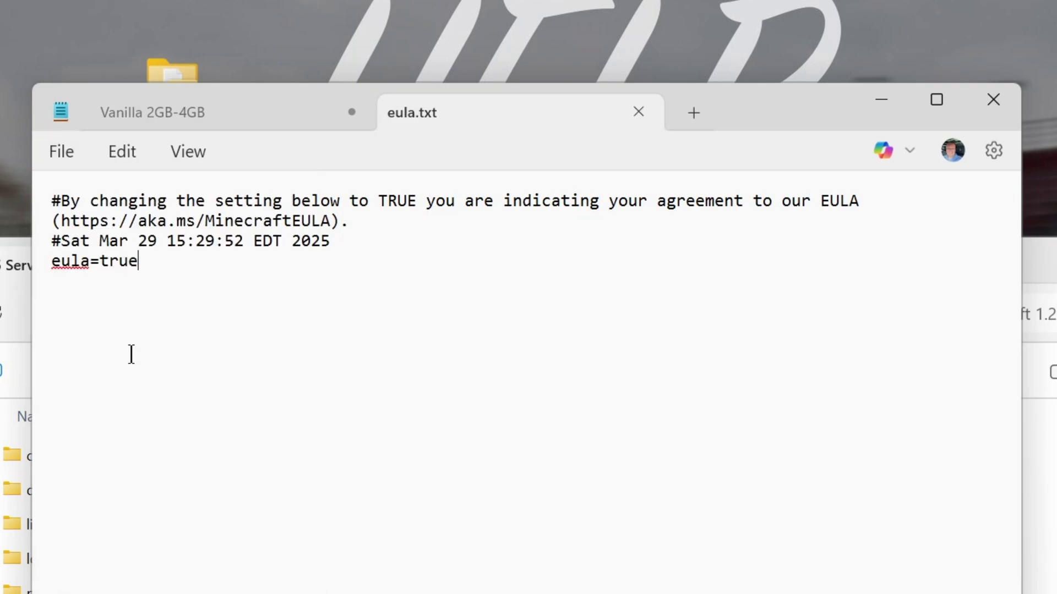
click(1001, 105)
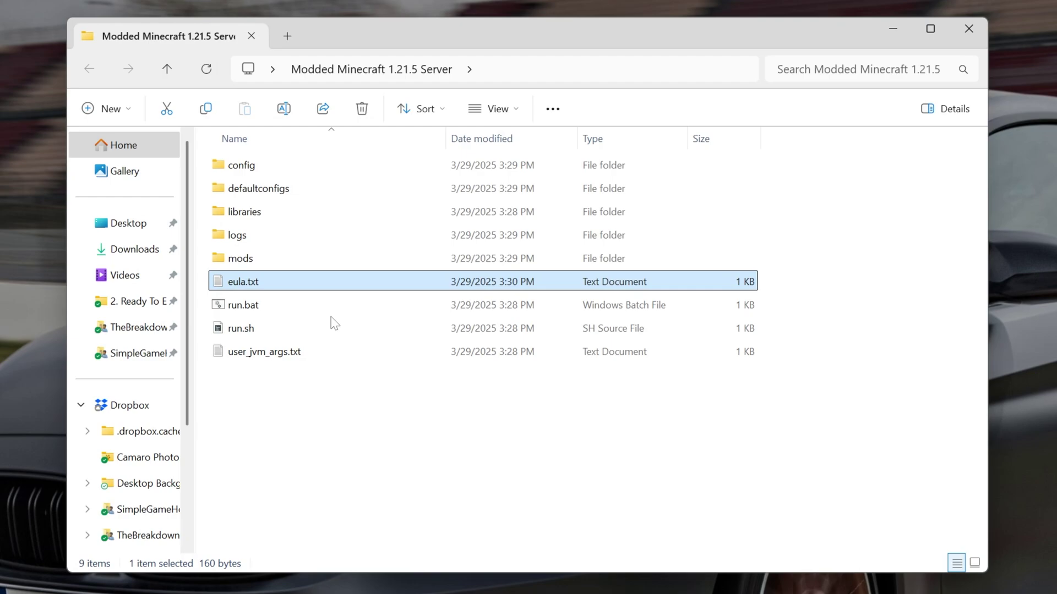
- Start the server from run.bat and arrange its console and Minecraft server windows one above the other
double_click(332, 307)
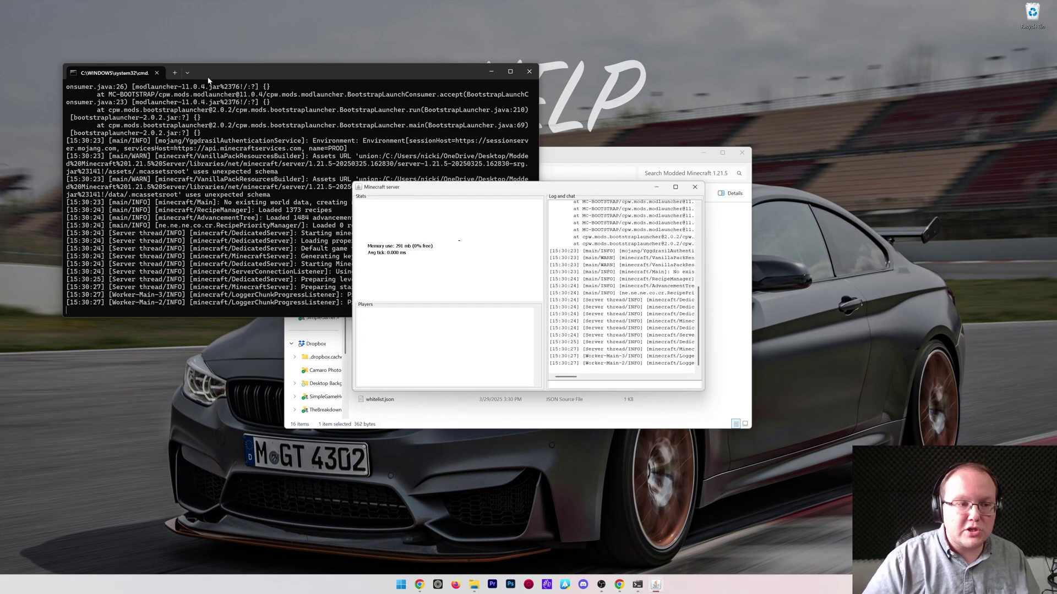
drag(209, 80, 155, 20)
drag(519, 187, 171, 268)
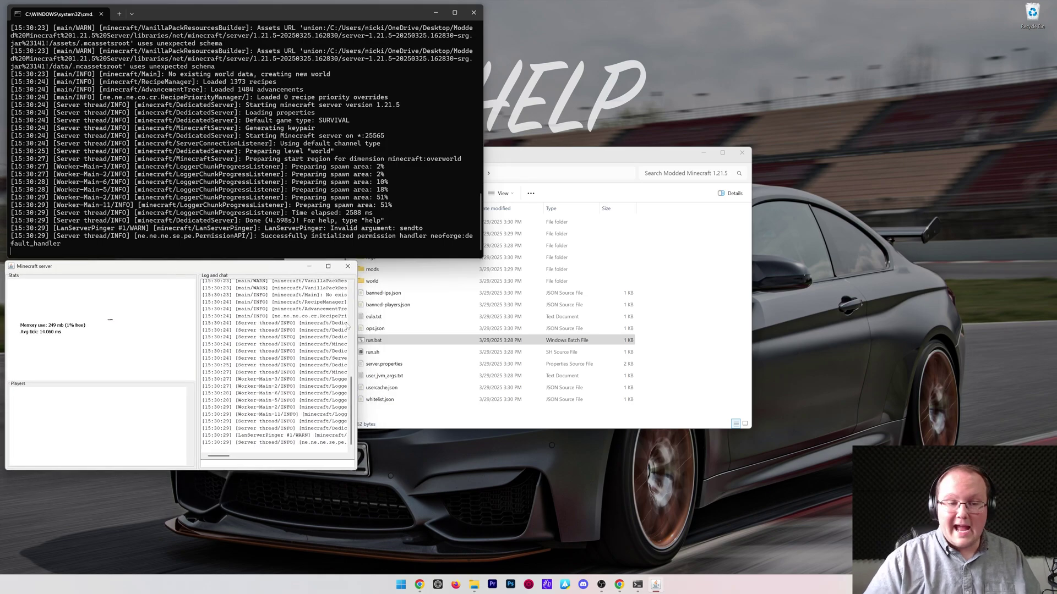
- Switch to the Minecraft Launcher and start the game with the NeoForge neoforge-21.5.7-beta installation
click(400, 584)
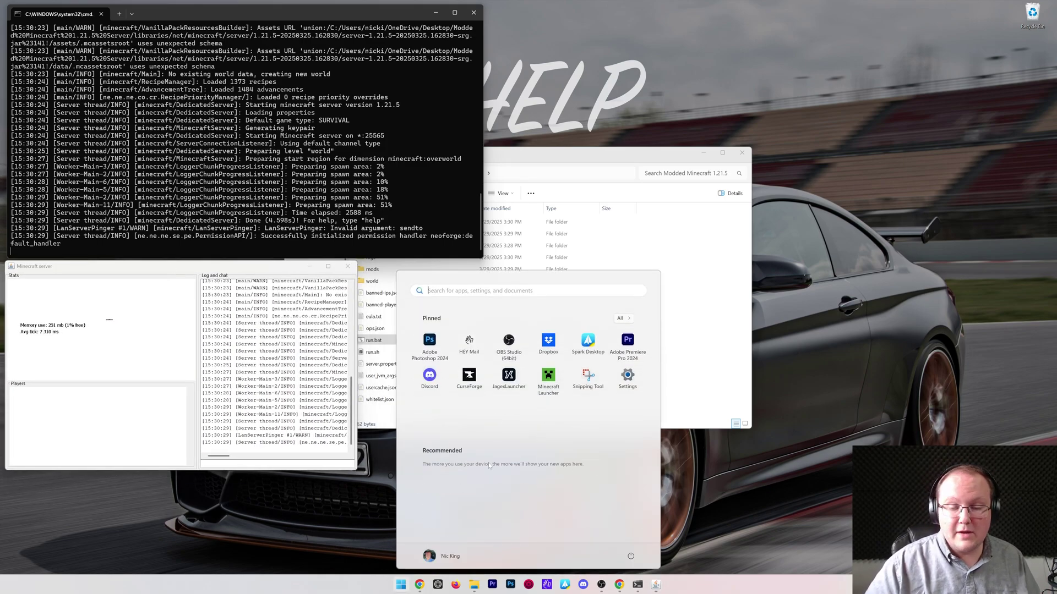
click(547, 376)
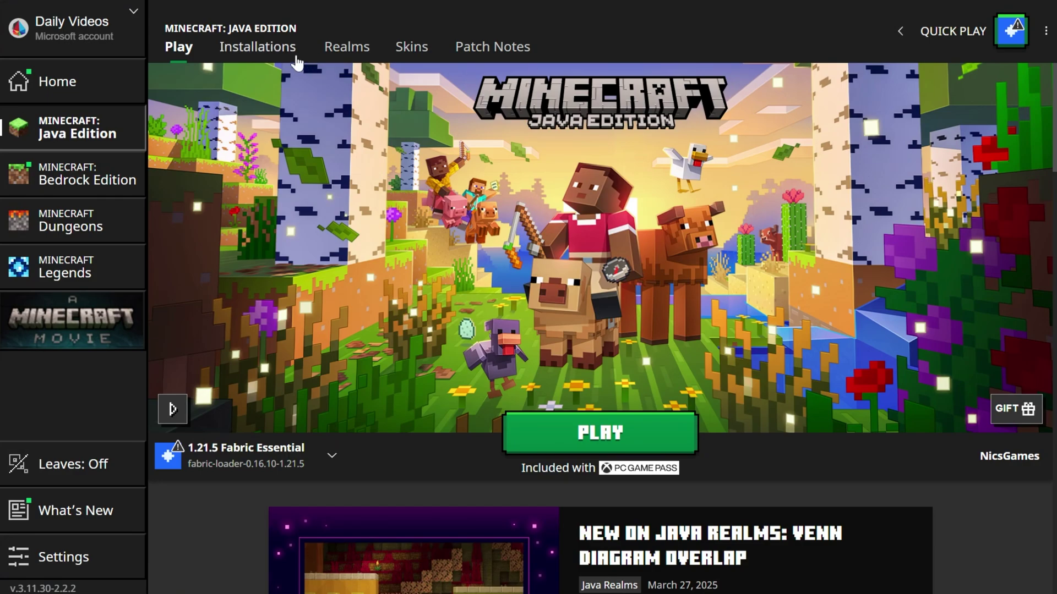
click(295, 56)
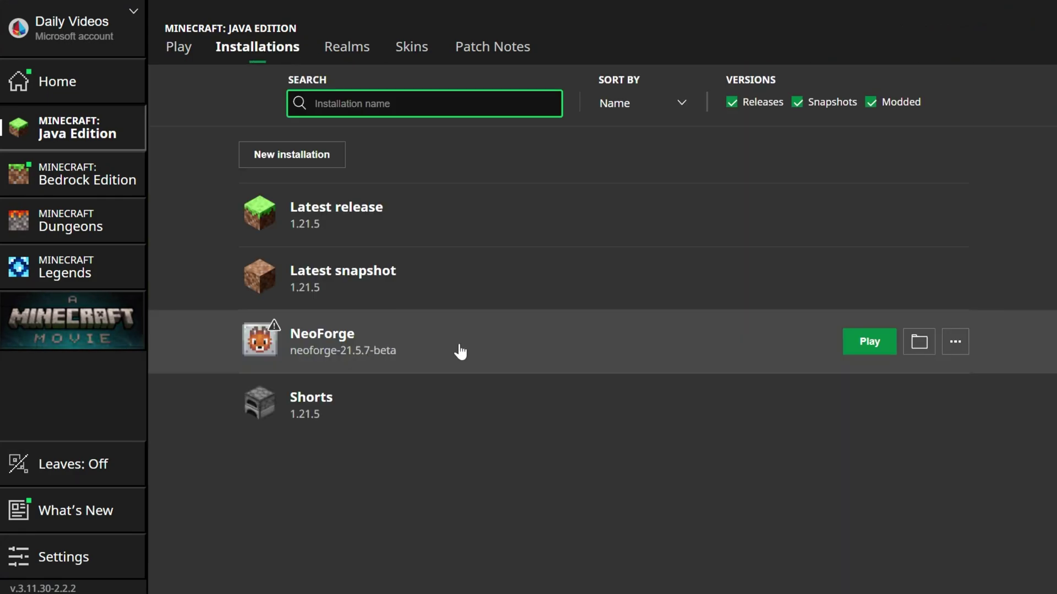
click(859, 345)
click(713, 384)
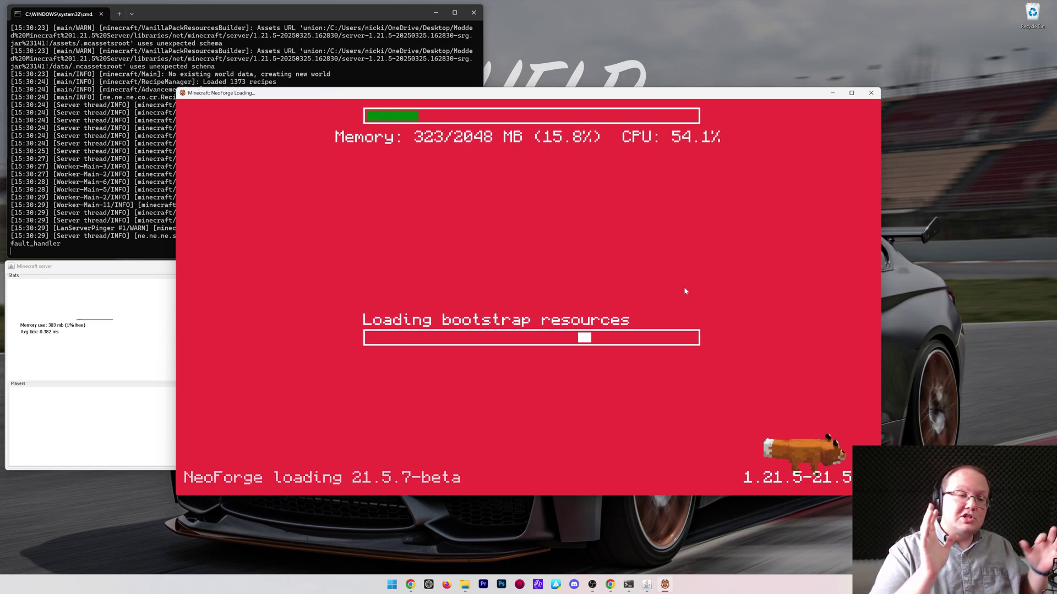
drag(554, 93, 596, 28)
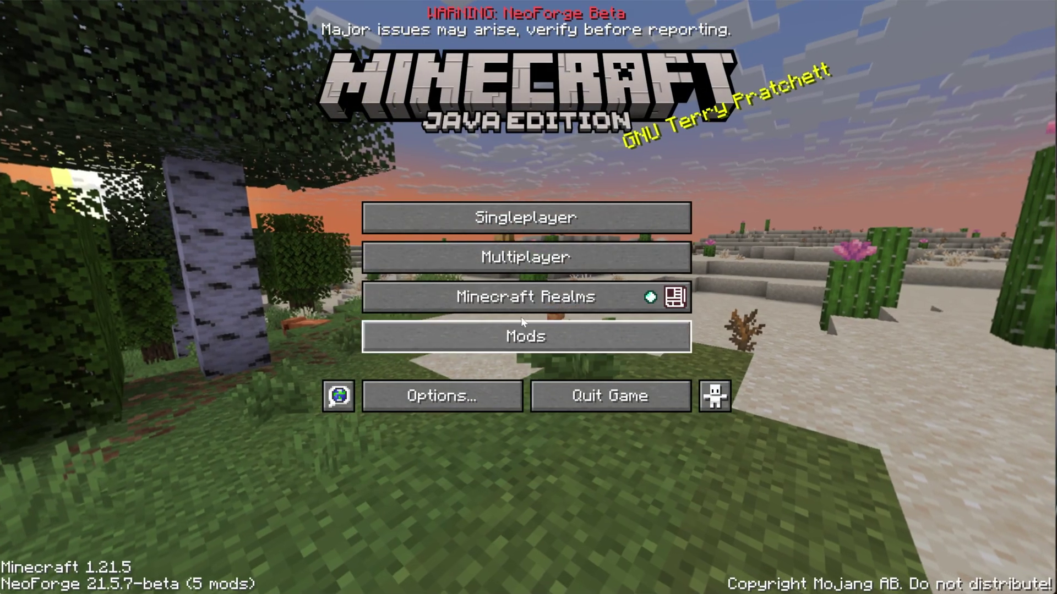
- Add a multiplayer server named Local Connection with the server address localhost
click(521, 255)
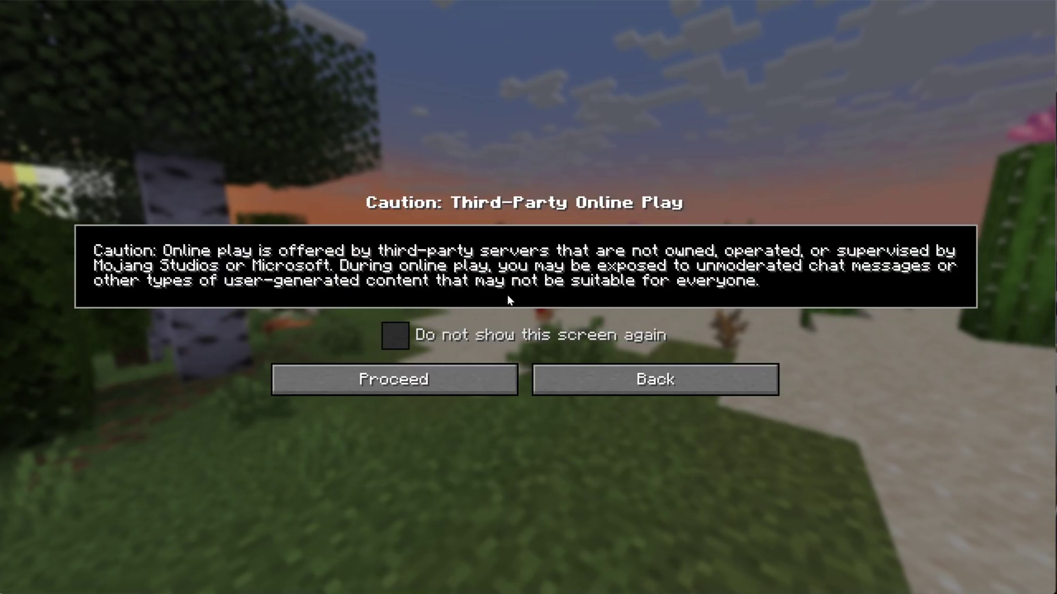
click(453, 377)
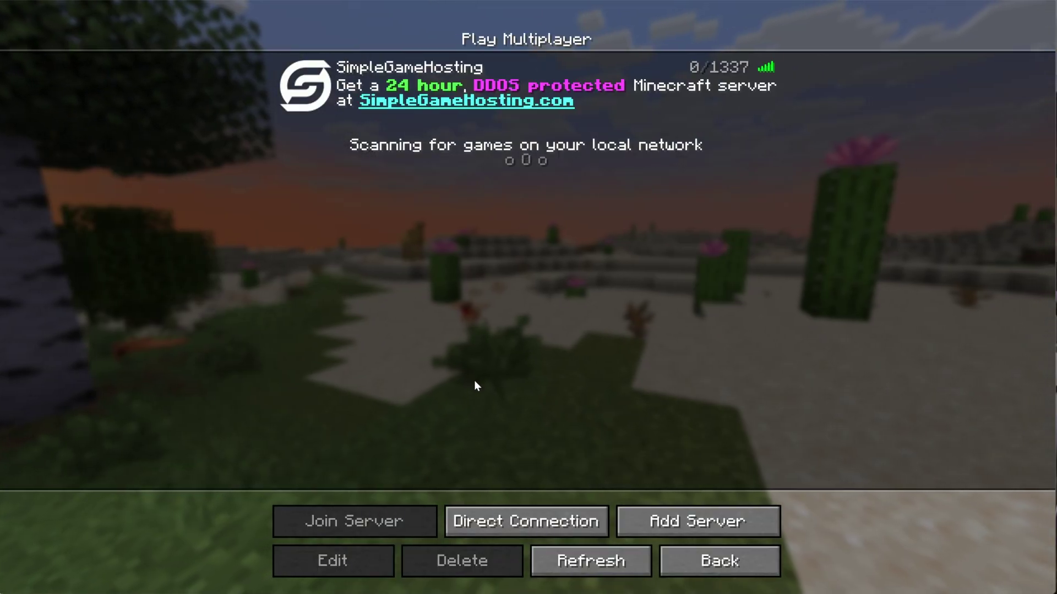
click(757, 520)
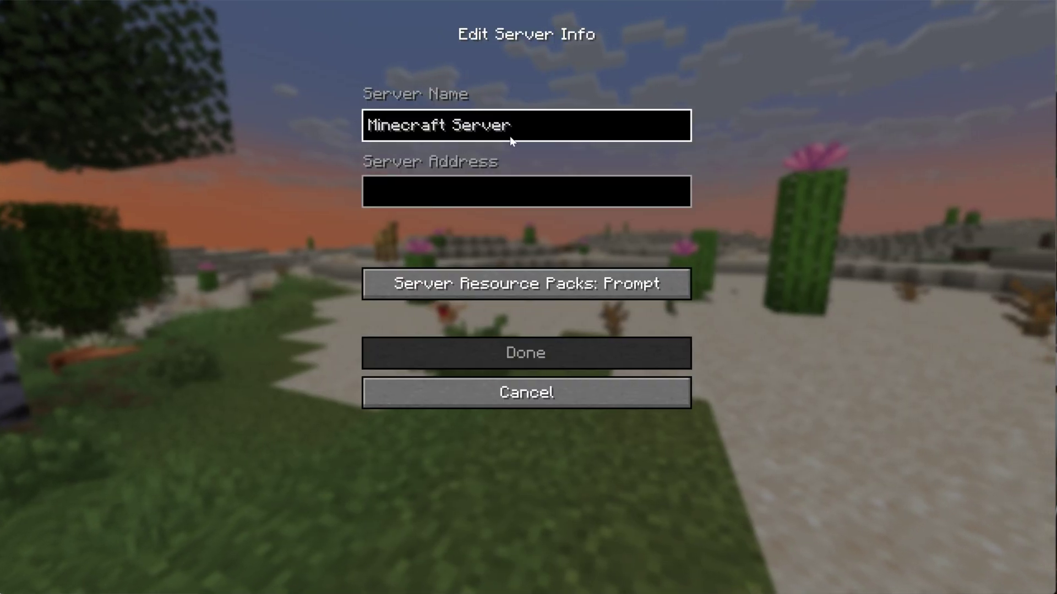
key(ctrl+a)
text(Loc)
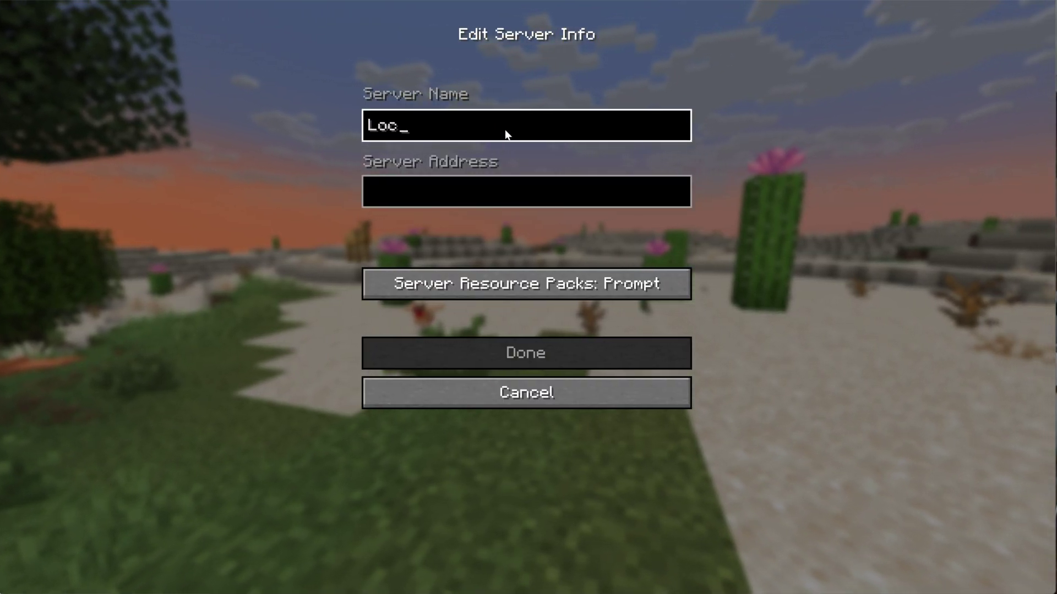
text(al Connection)
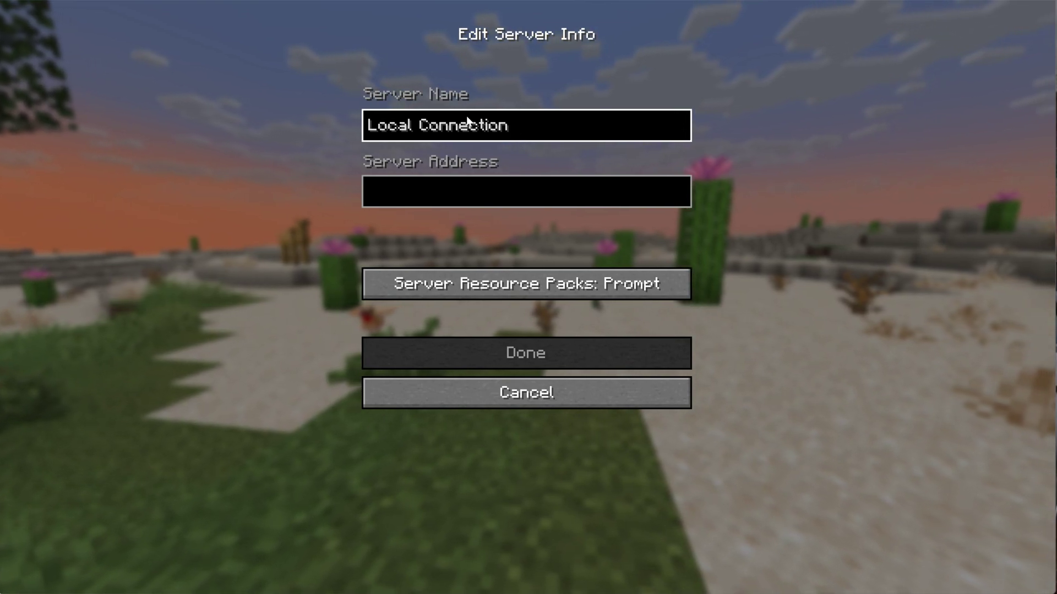
key(Tab)
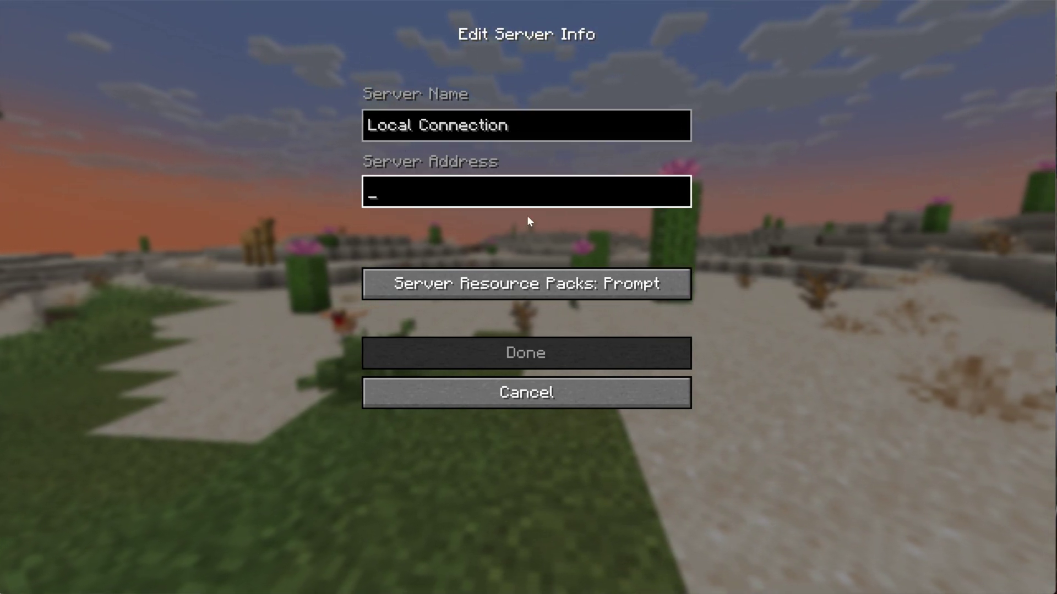
text(l)
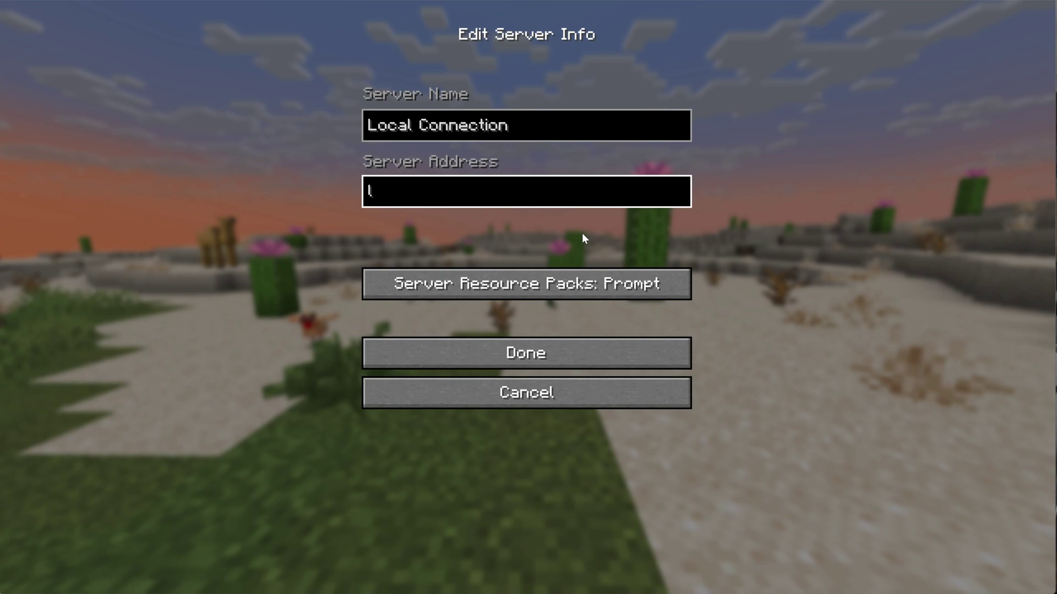
text(ocalhost)
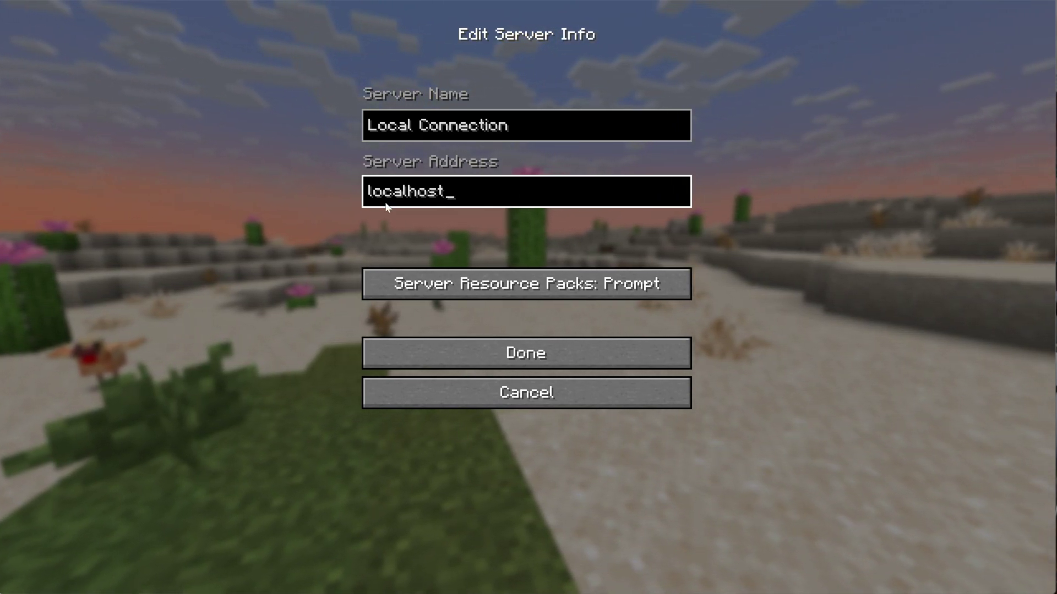
click(503, 345)
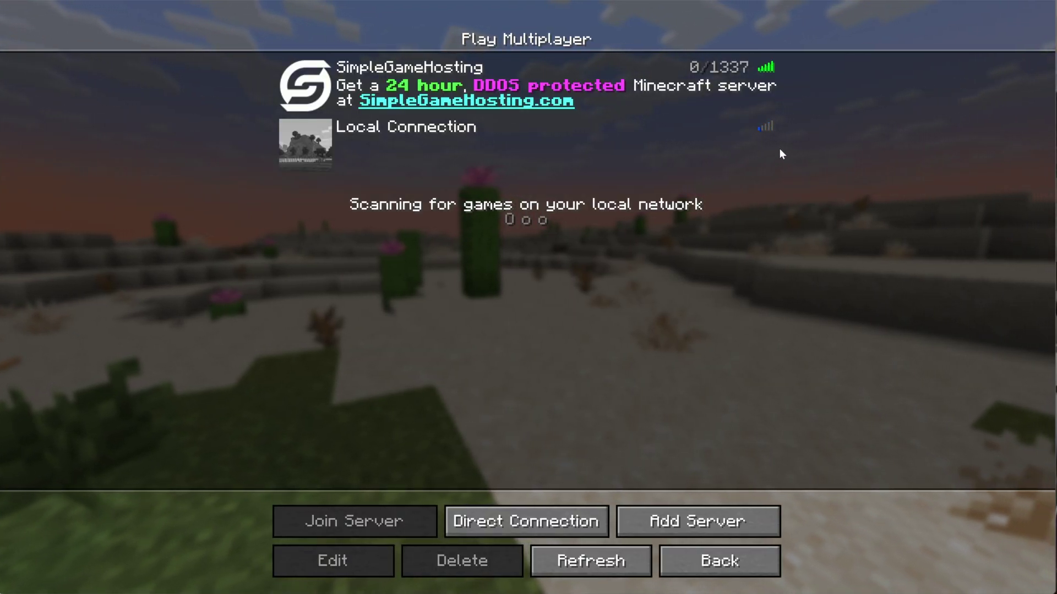
- Try to join the Local Connection server, and delete the waystones and balm jar files from the client's mods folder
double_click(357, 140)
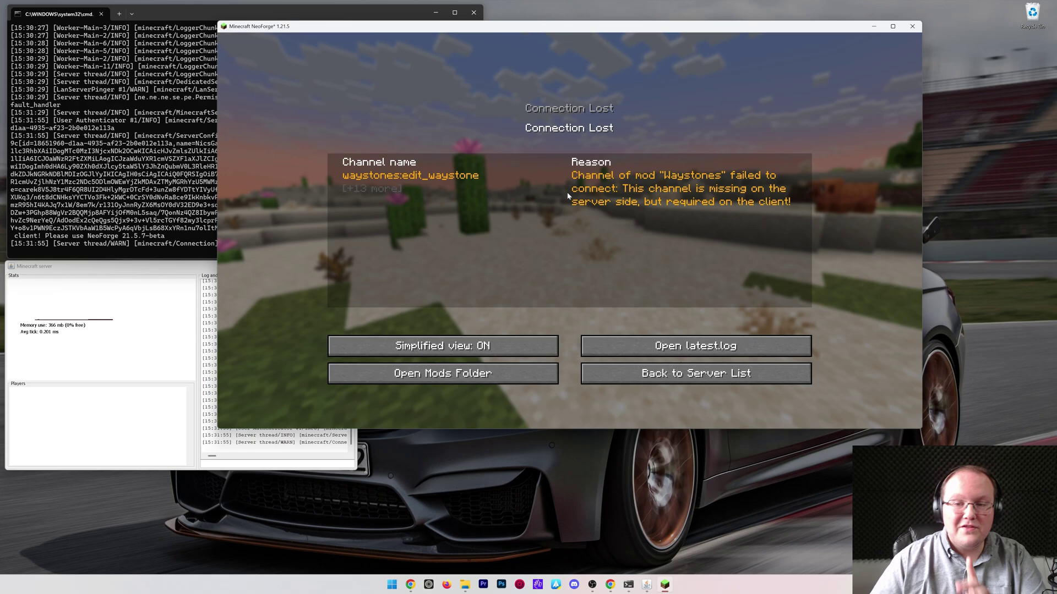
click(542, 378)
drag(449, 289, 412, 236)
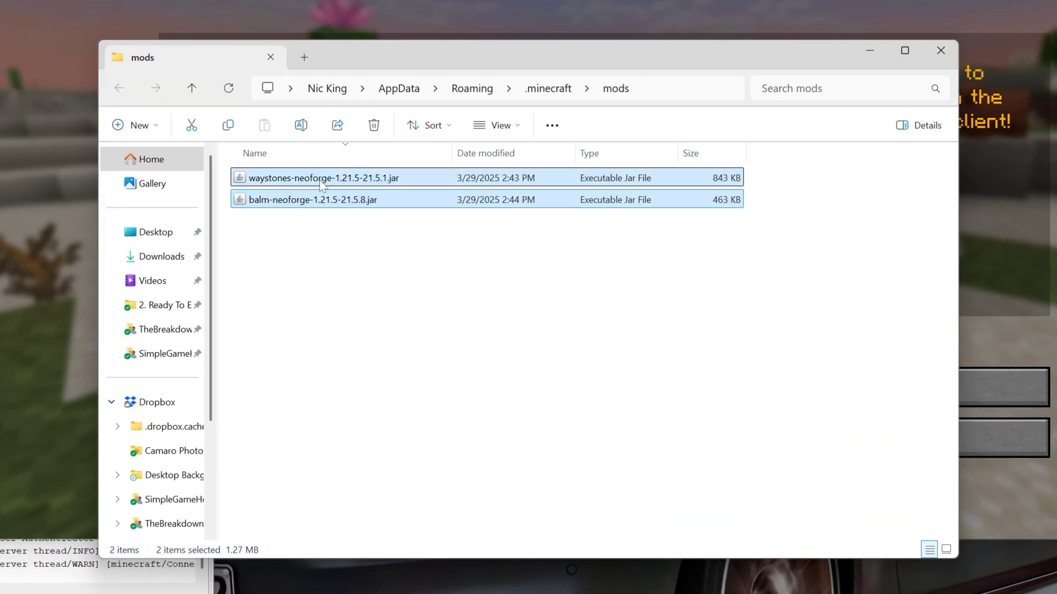
click(372, 134)
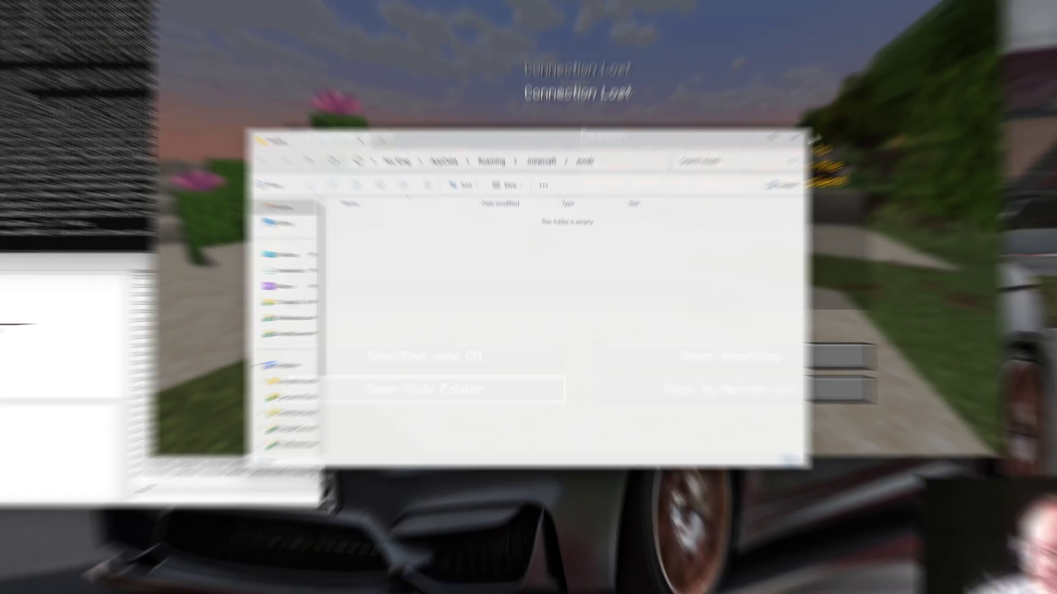
click(939, 62)
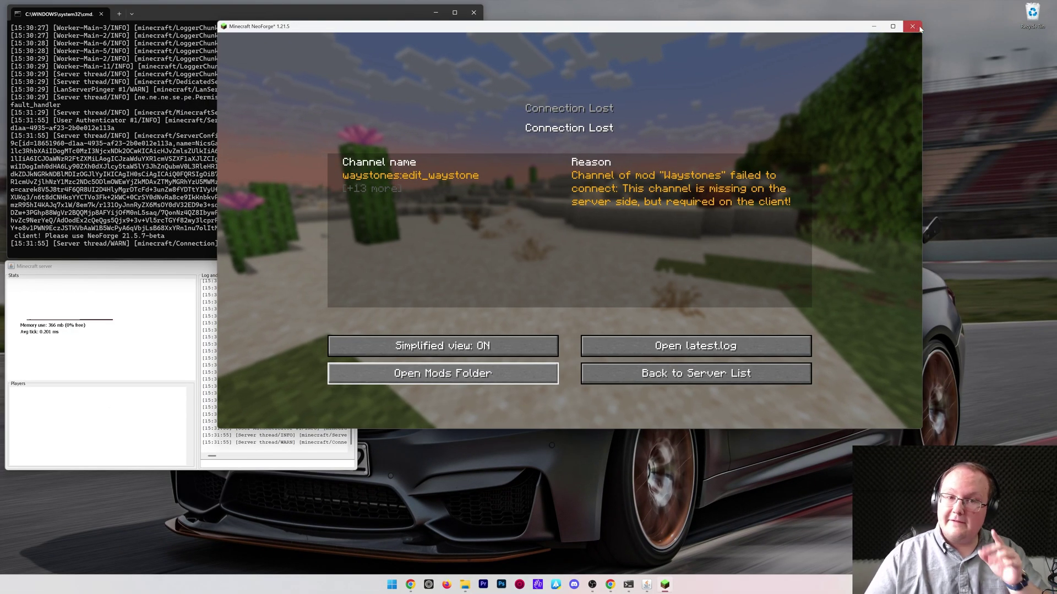
- Restart Minecraft with the NeoForge installation from the Minecraft Launcher and check the game's list of loaded mods
click(918, 28)
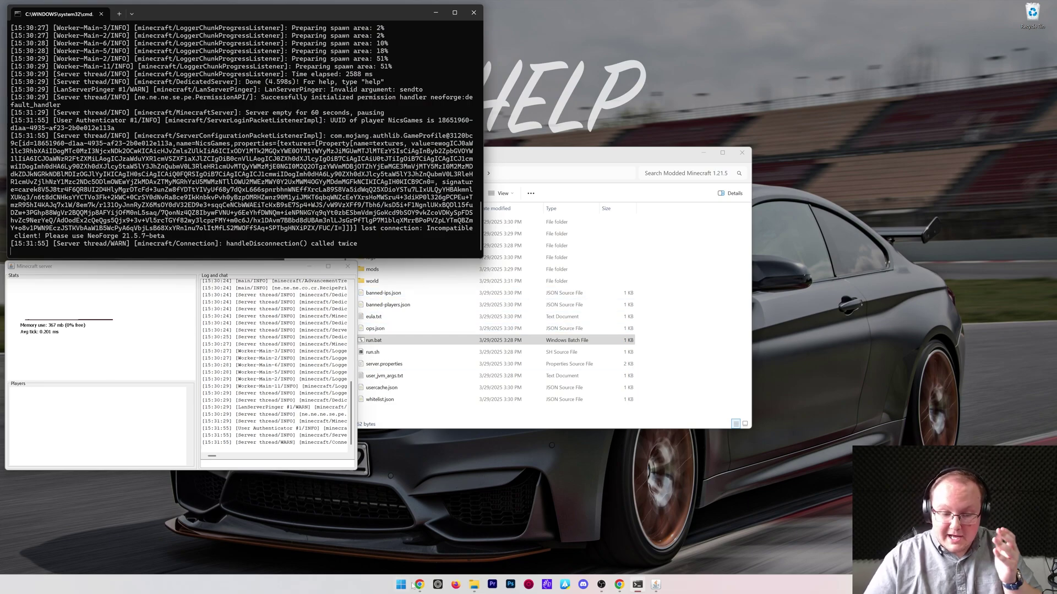
click(401, 585)
click(556, 382)
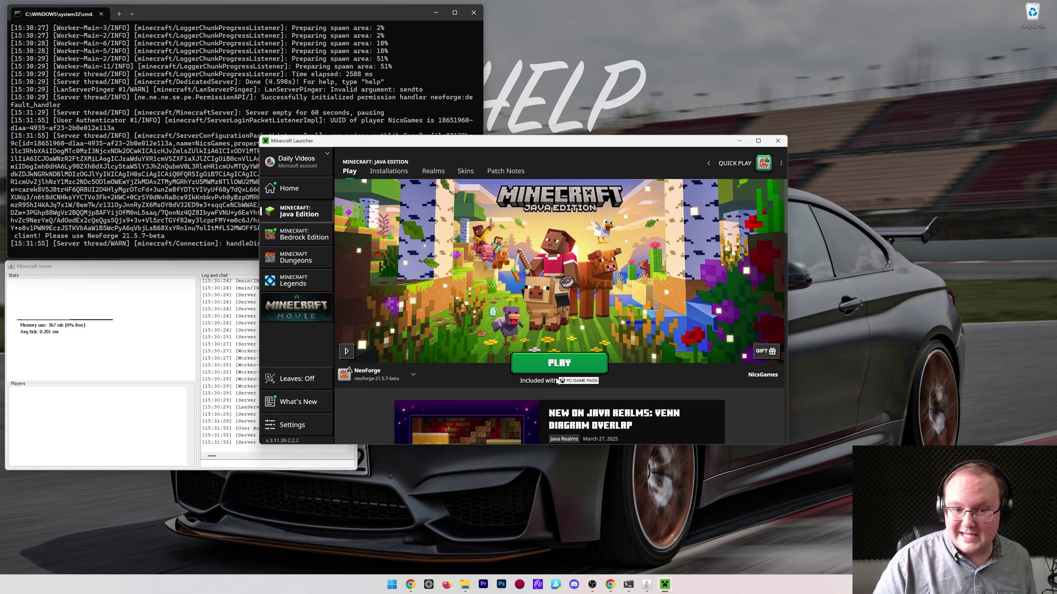
click(546, 373)
click(609, 339)
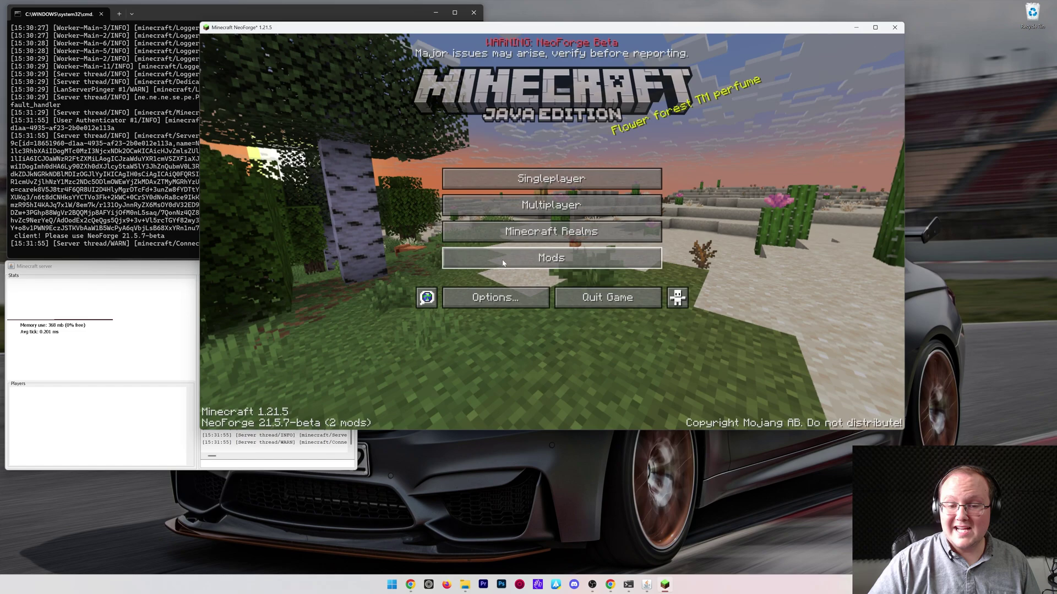
click(505, 255)
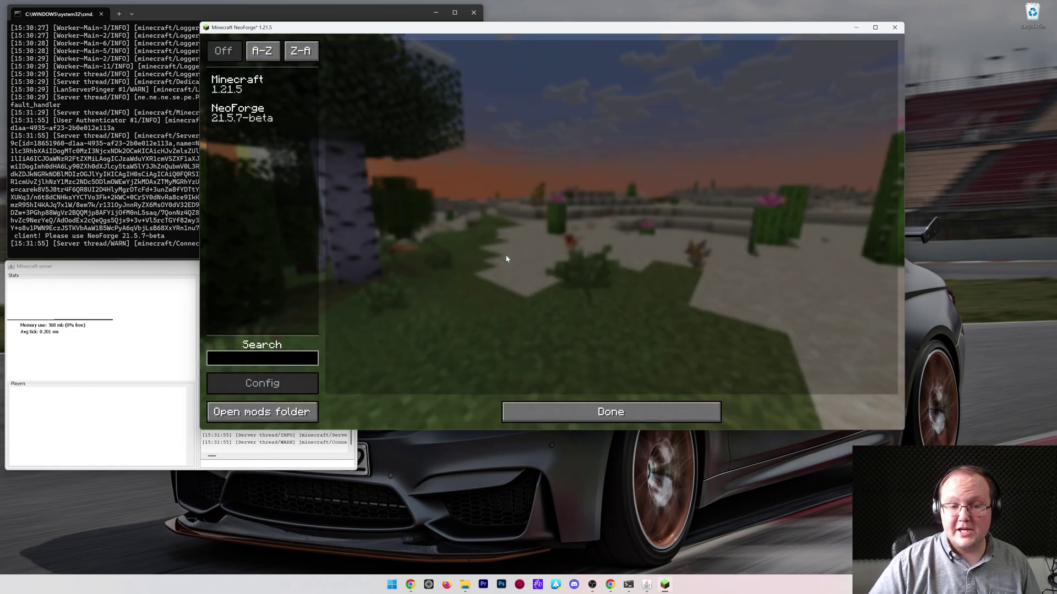
click(555, 412)
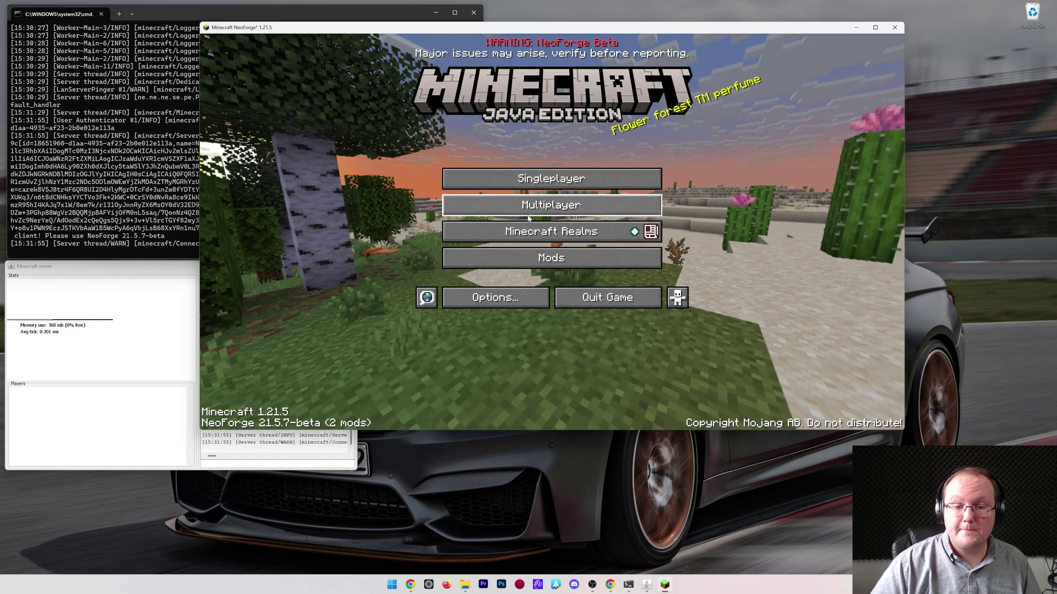
- Join the Local Connection server from the multiplayer list and bring the server console to the front
click(550, 206)
click(524, 290)
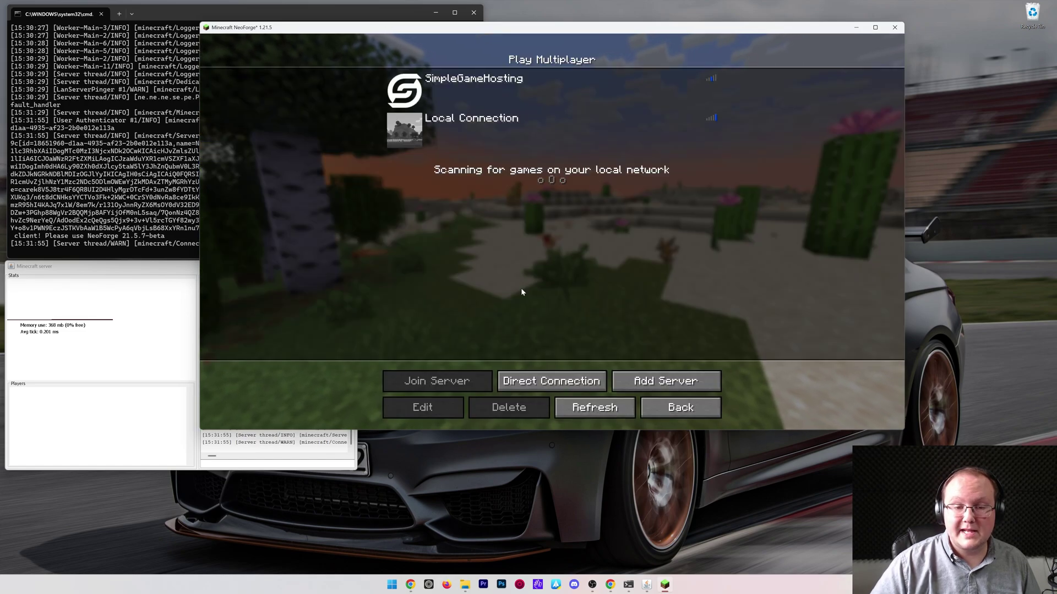
double_click(501, 133)
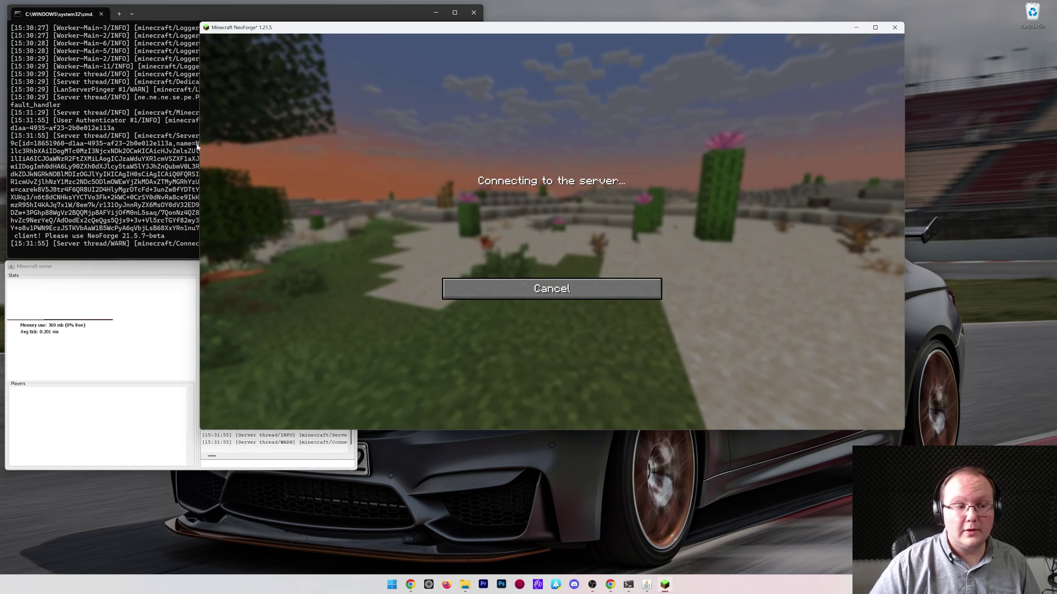
click(282, 121)
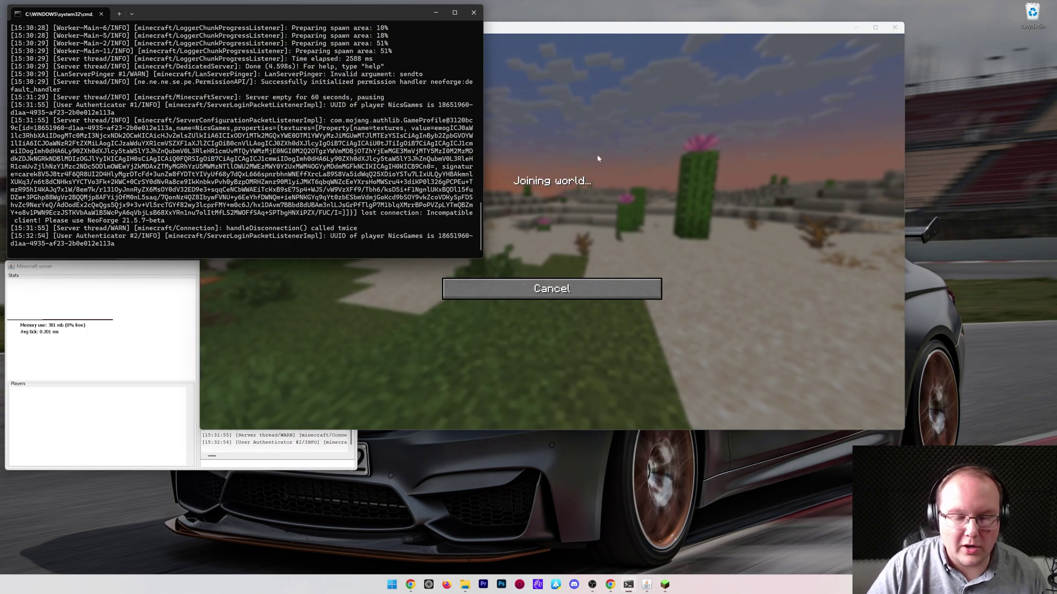
- Return to the Minecraft window, close the Social Interactions screen and try out player actions on the surrounding leaves
click(587, 238)
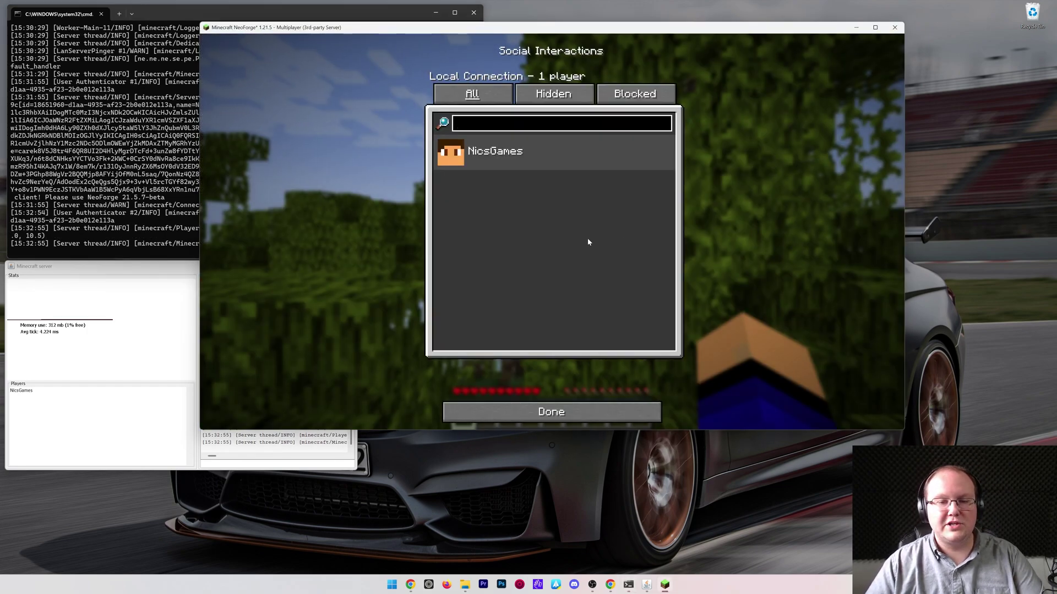
key(Escape)
key(Escape)
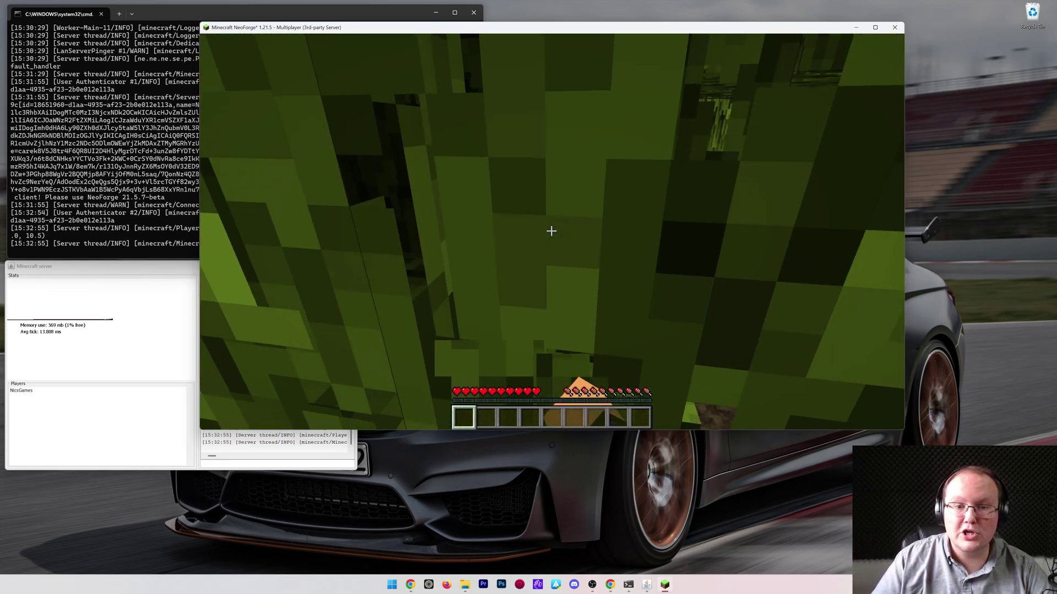
click(551, 231)
click(551, 231)
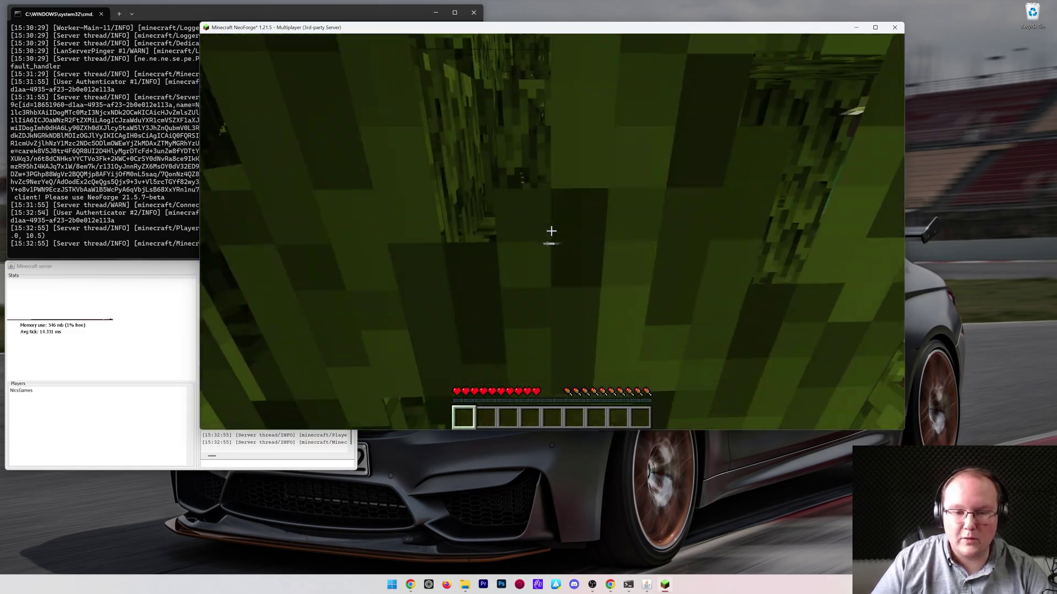
click(551, 230)
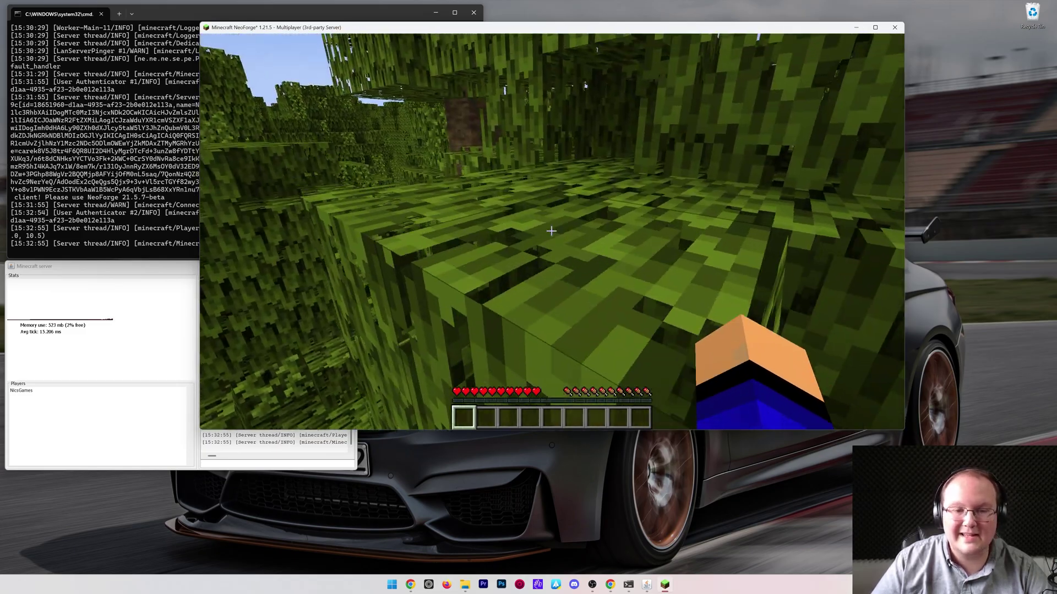
- Walk through the swamp on the Local Connection server to test the connection, and pause at the game menu
key(w)
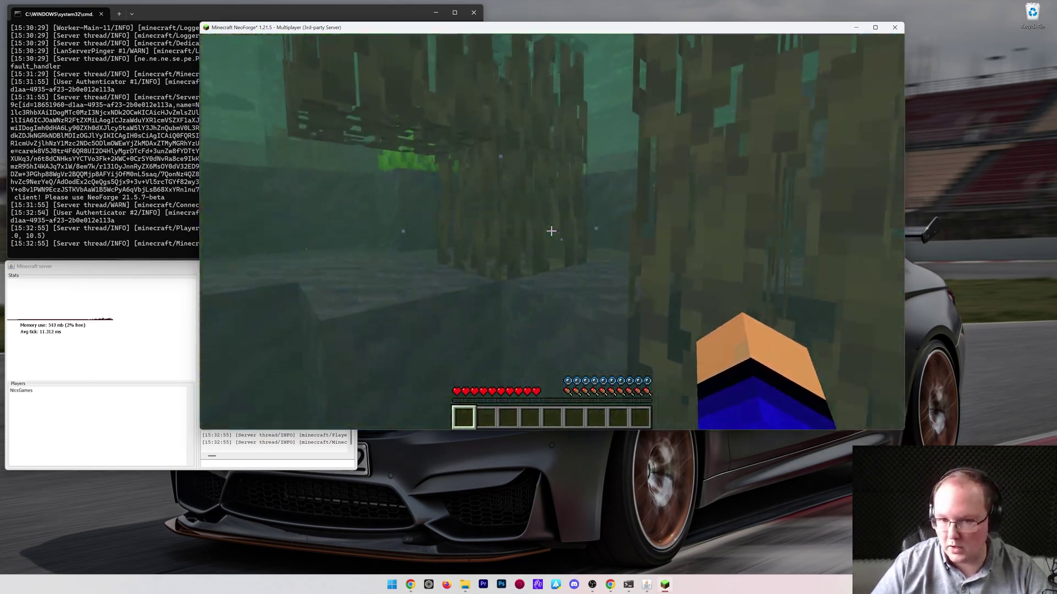
key(w)
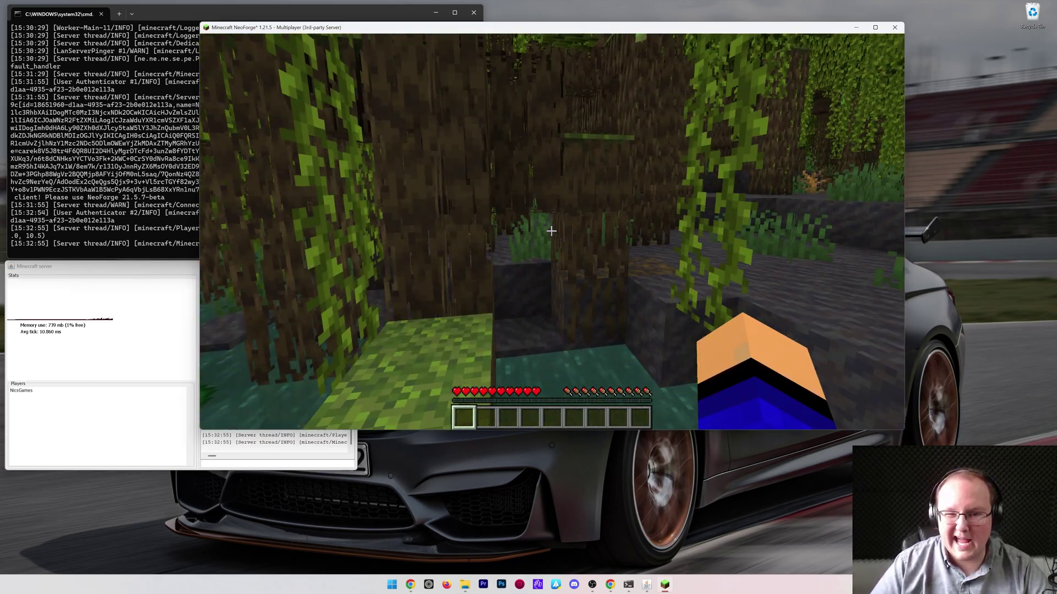
key(w)
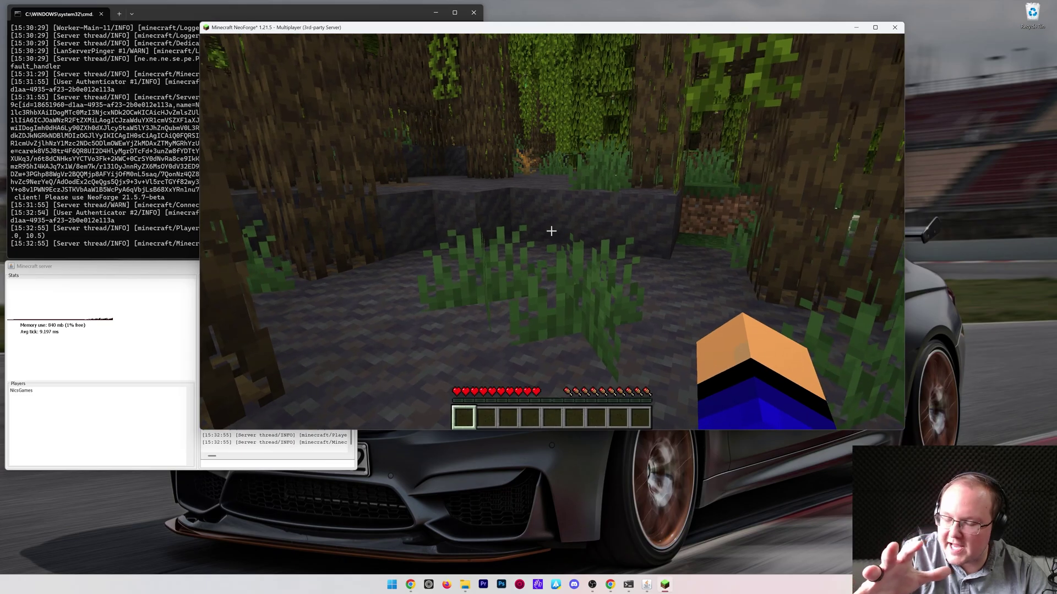
key(w)
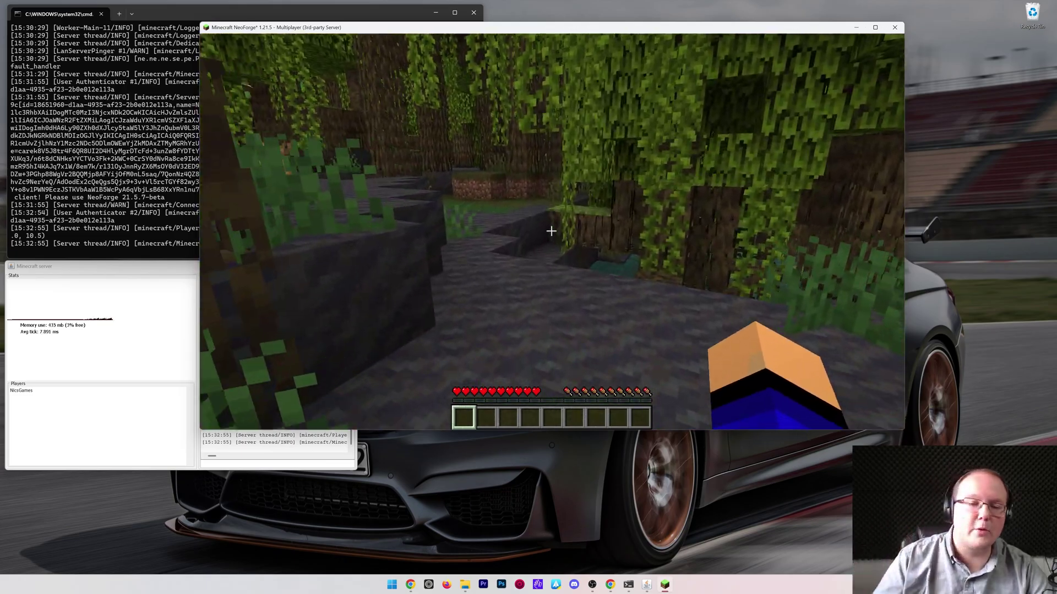
key(w)
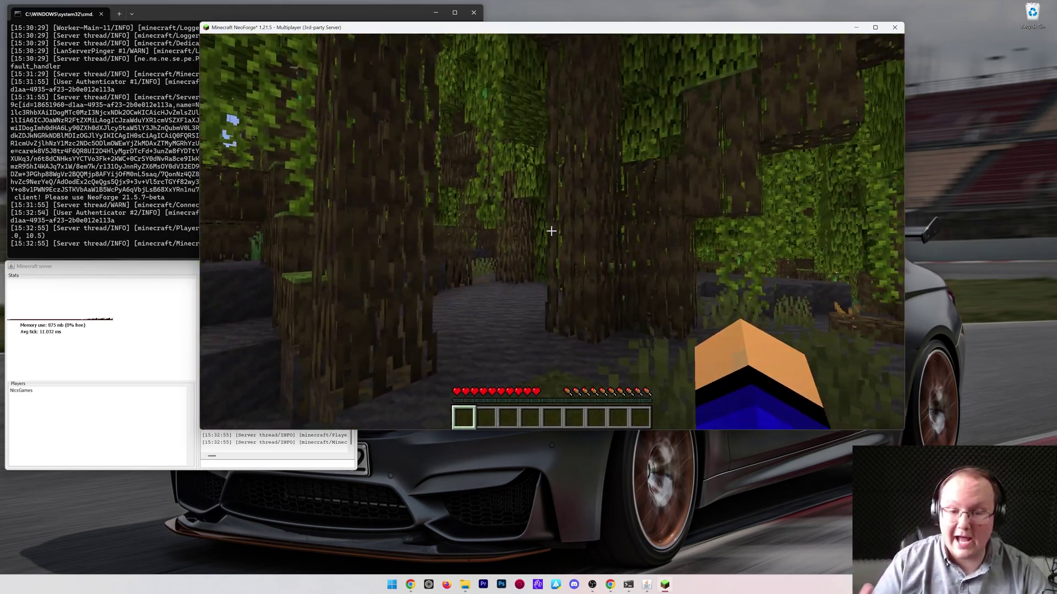
key(w)
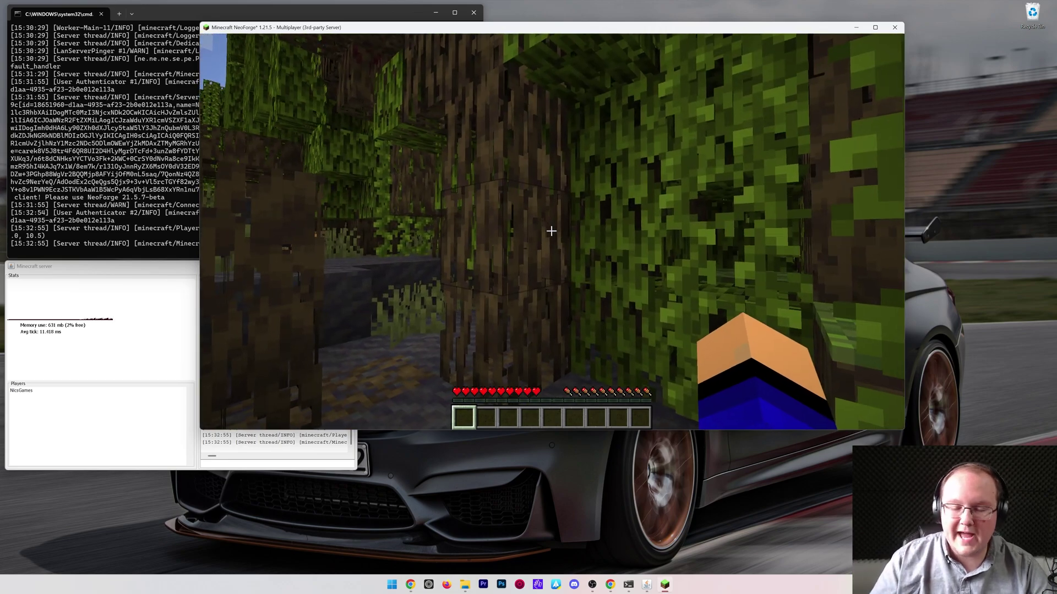
key(Escape)
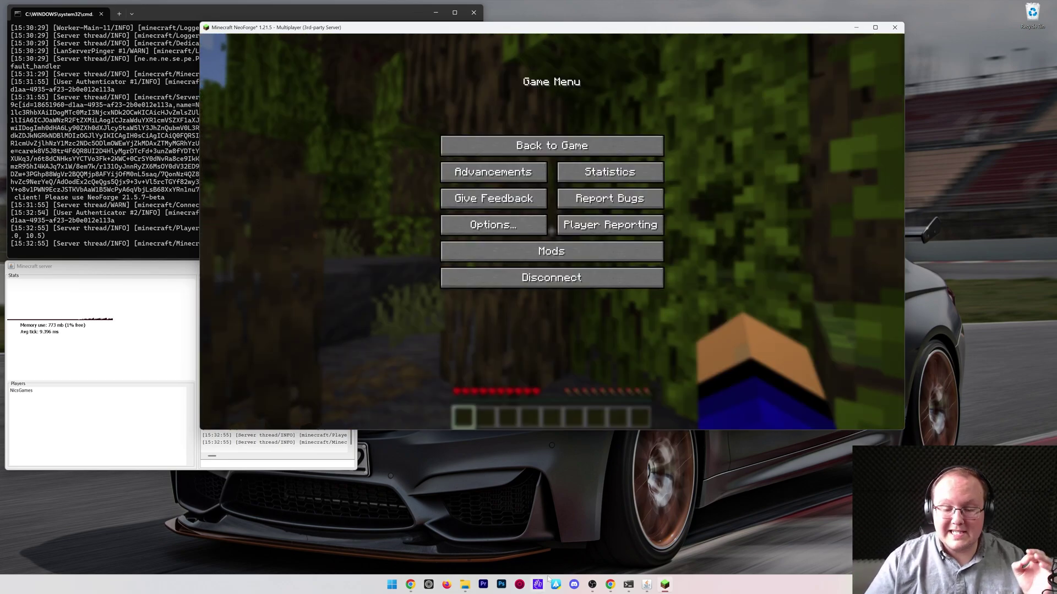
- Switch to Chrome and skim the guide on port forwarding for a Minecraft server
click(410, 586)
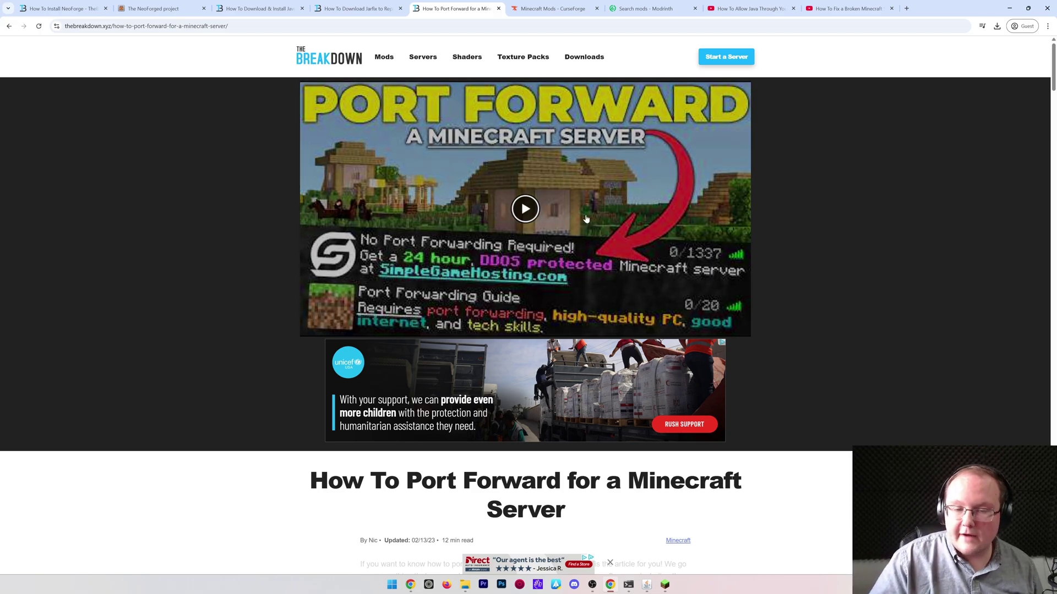
scroll(267, 272, down, 10)
scroll(697, 191, up, 10)
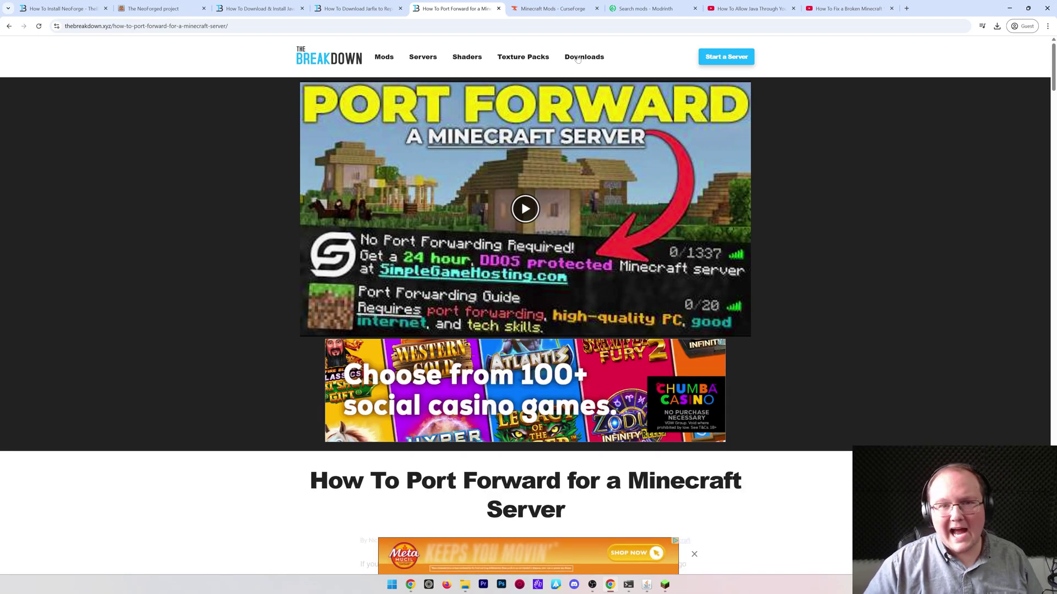
- Filter Modrinth's mod listing to game version 1.21.5 and the NeoForge loader
click(553, 9)
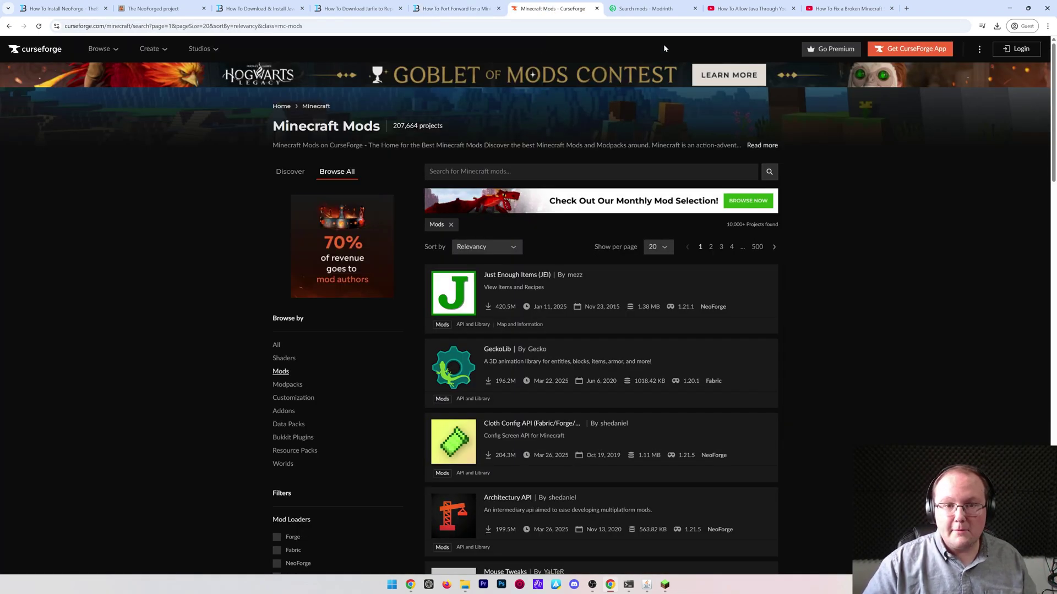
click(641, 9)
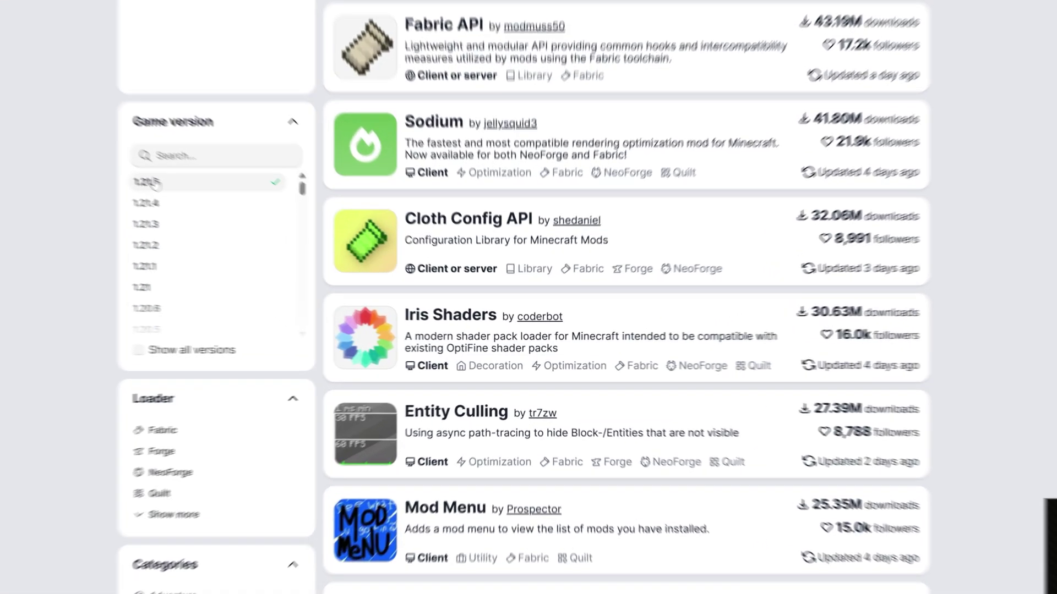
click(316, 249)
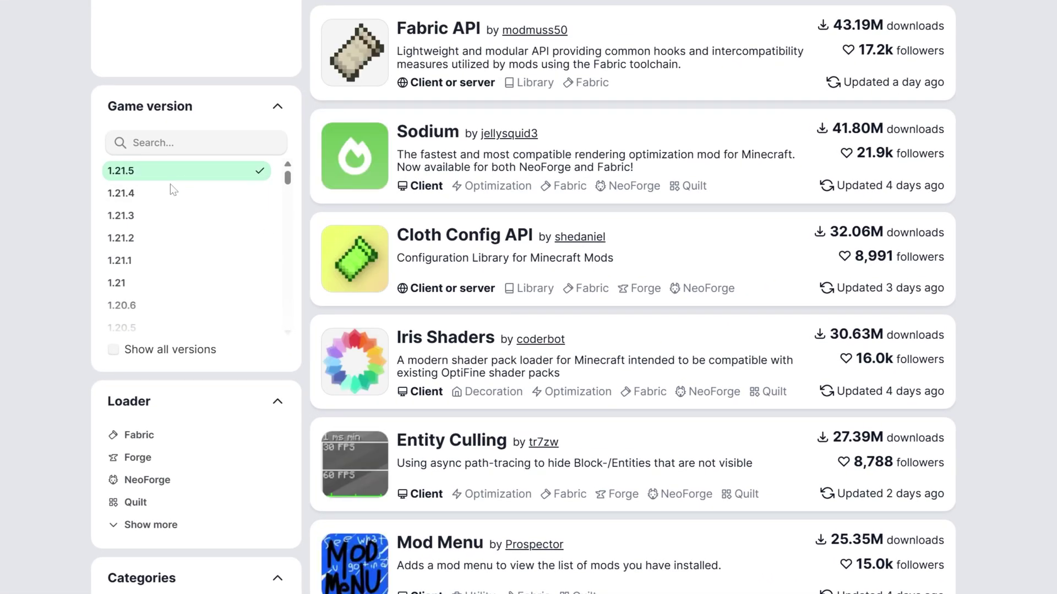
click(163, 477)
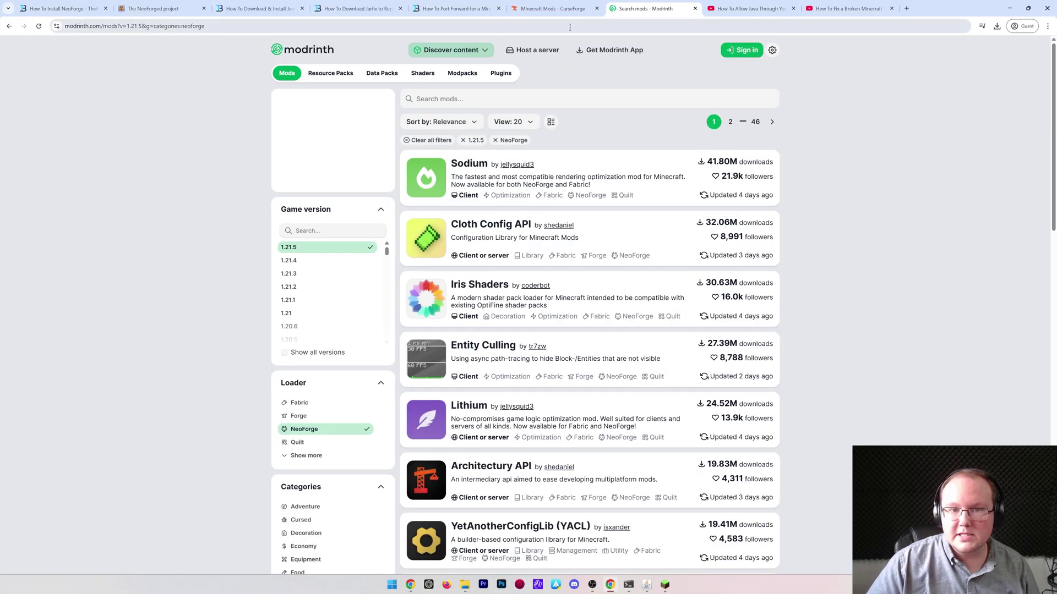
- Filter CurseForge's Minecraft mods to the NeoForge mod loader and game version 1.21.5
click(565, 13)
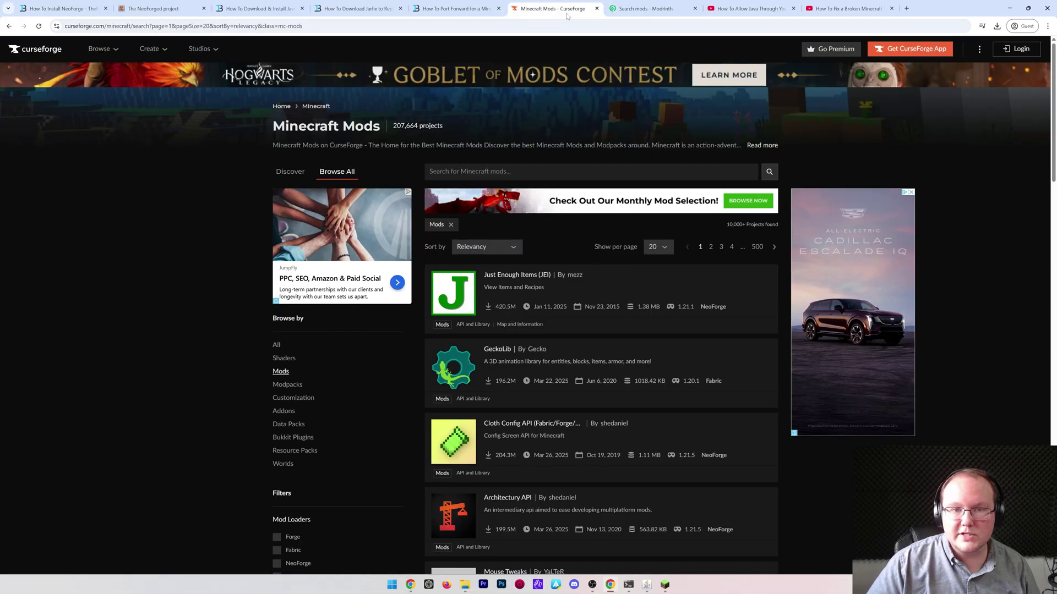
scroll(308, 352, down, 4)
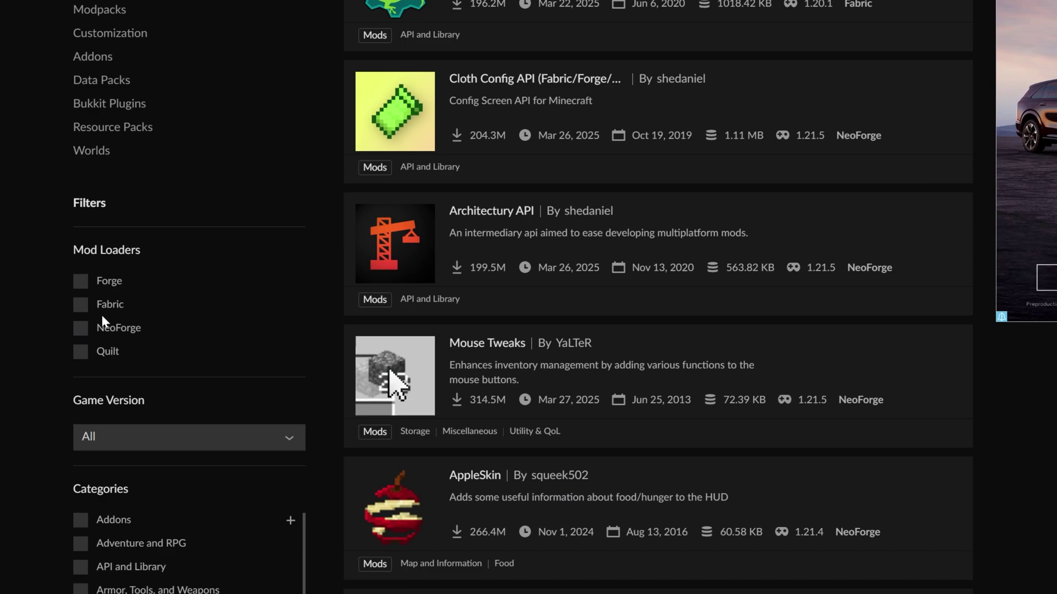
click(106, 329)
click(143, 436)
click(183, 465)
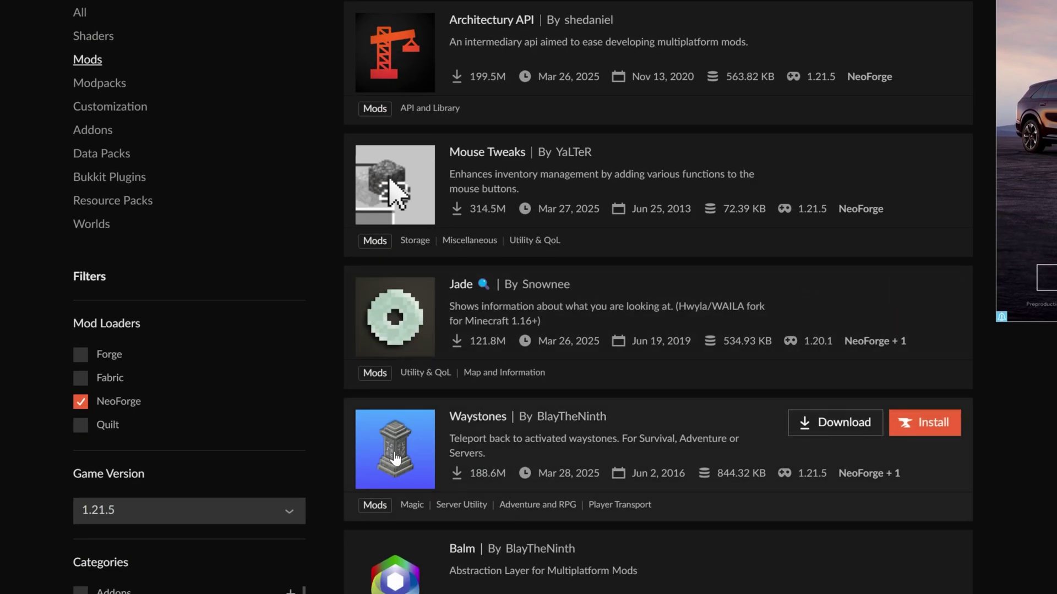
- Open the Waystones mod's file list on CurseForge and filter it to game version 1.21.5 and NeoForge
click(395, 457)
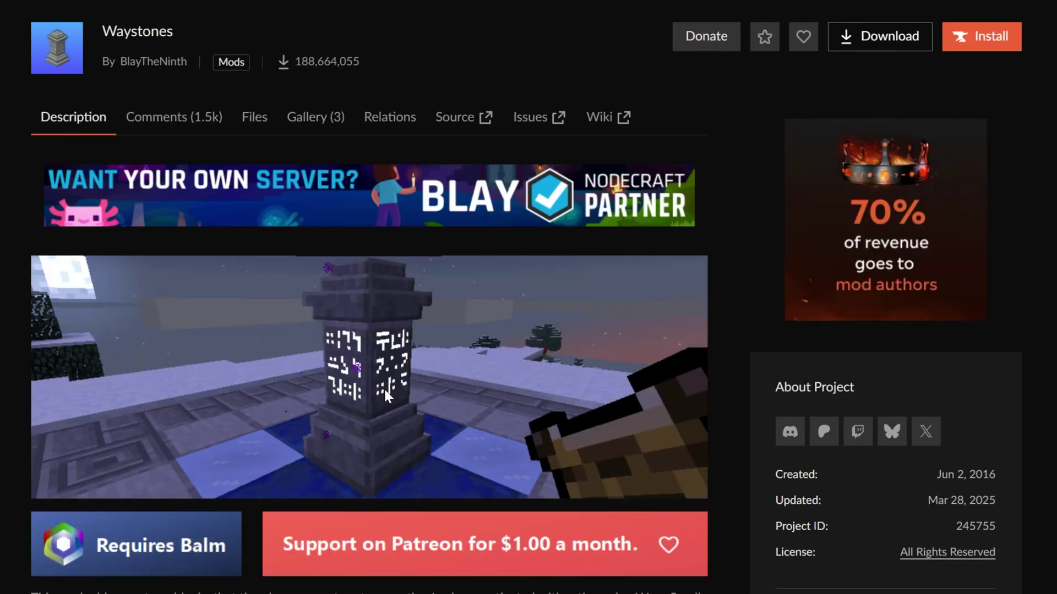
click(257, 118)
click(211, 170)
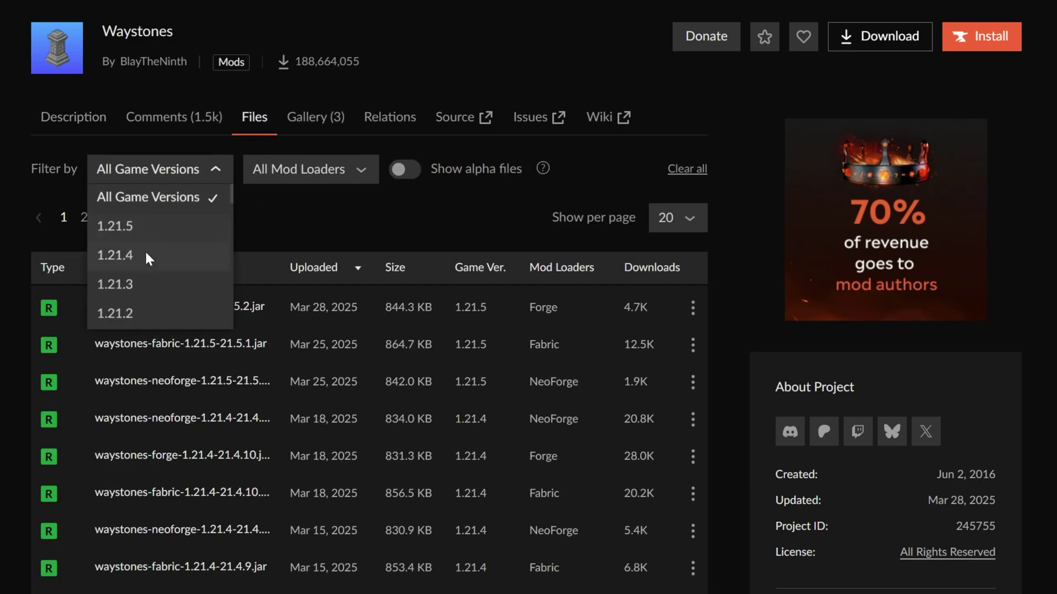
click(126, 227)
click(257, 180)
click(296, 238)
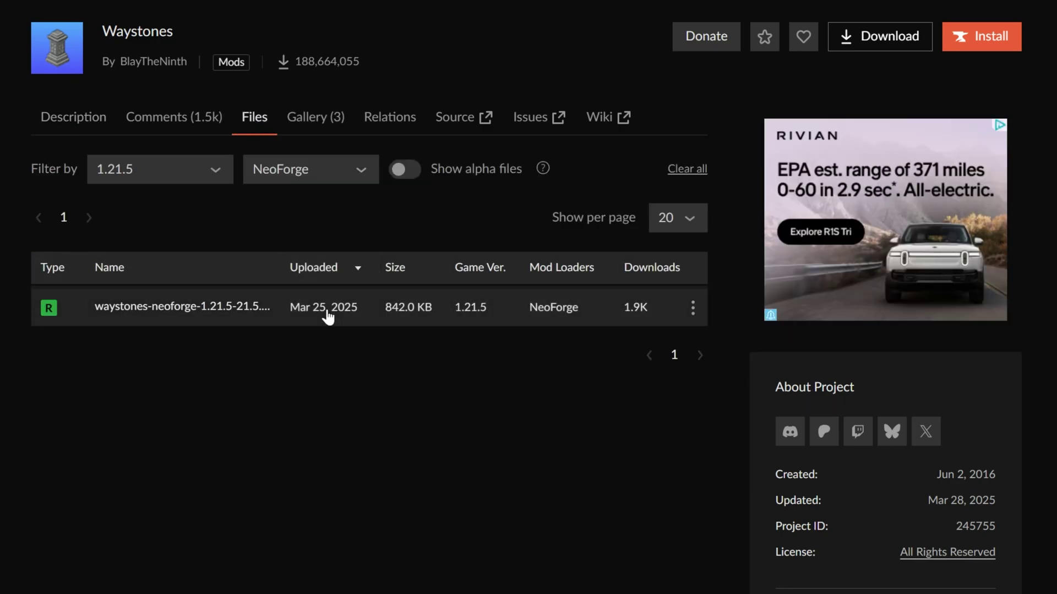
- Check the related projects of waystones-neoforge-1.21.5-21.5.1.jar for dependencies, and download the file to the Downloads folder
click(241, 319)
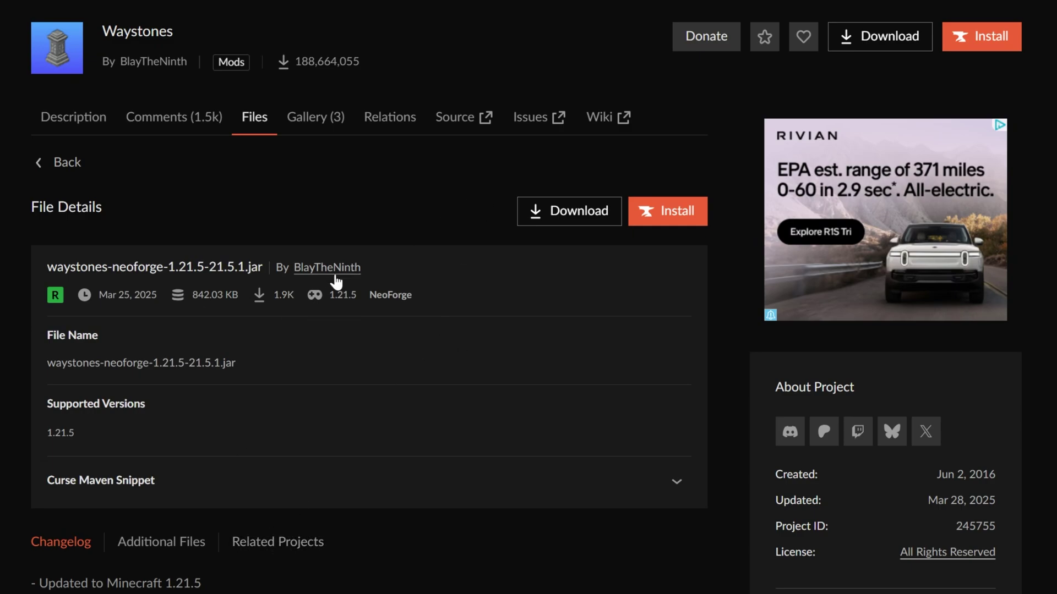
double_click(291, 548)
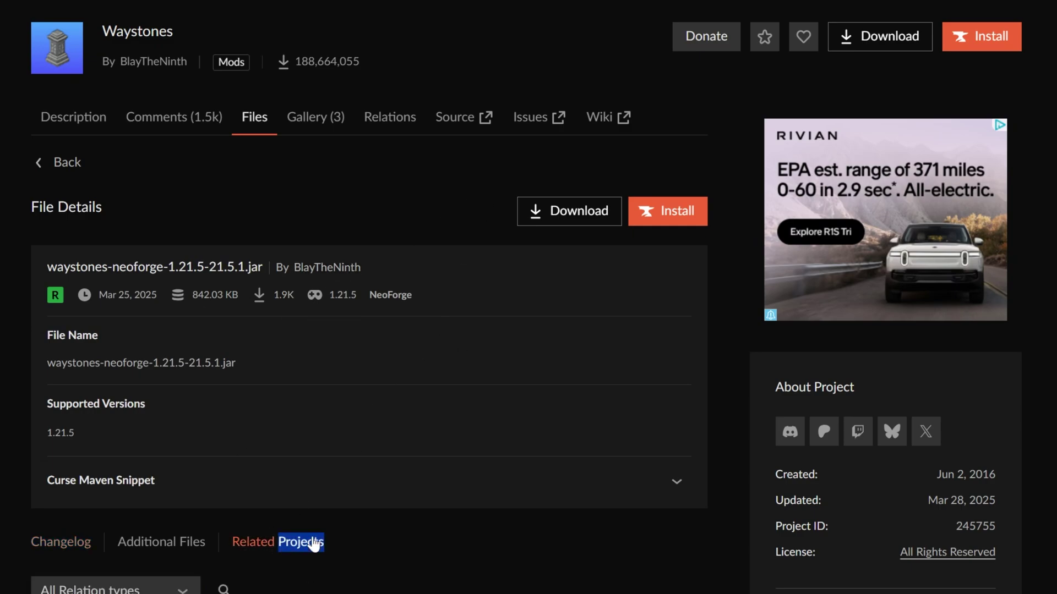
scroll(76, 462, down, 4)
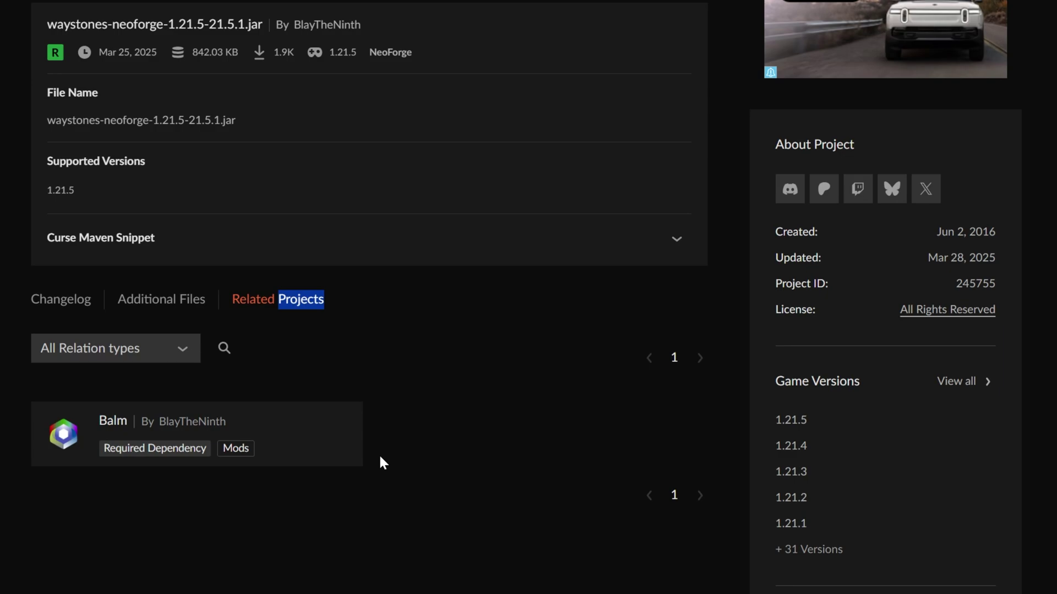
scroll(260, 236, up, 5)
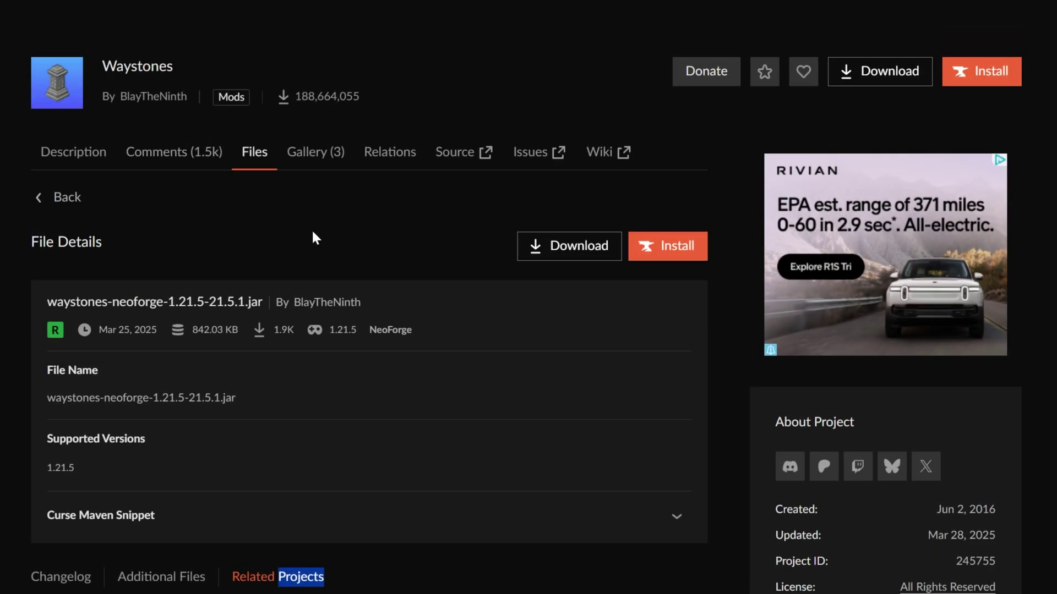
click(573, 252)
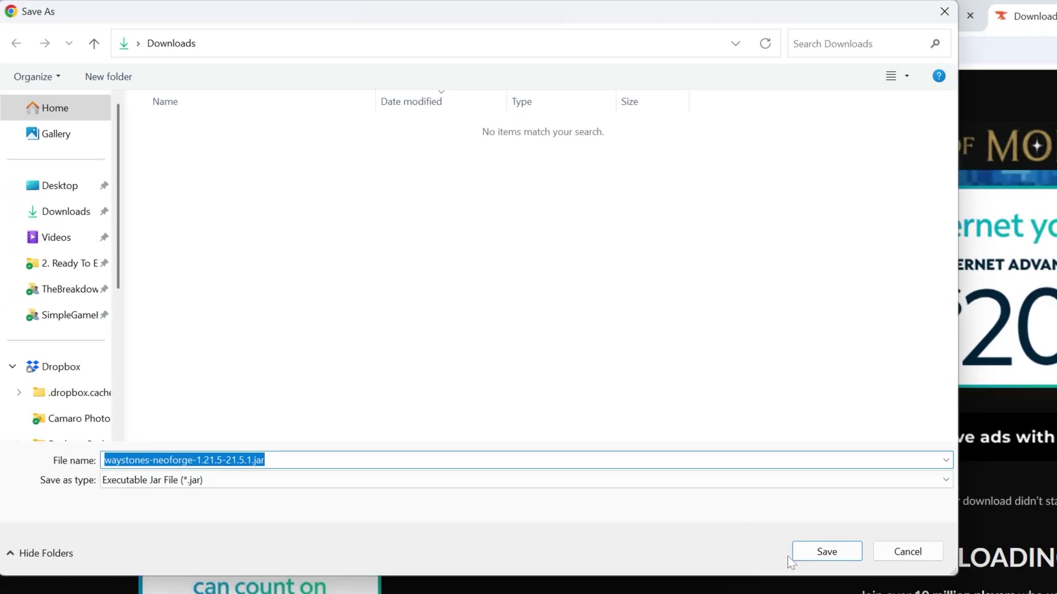
click(824, 552)
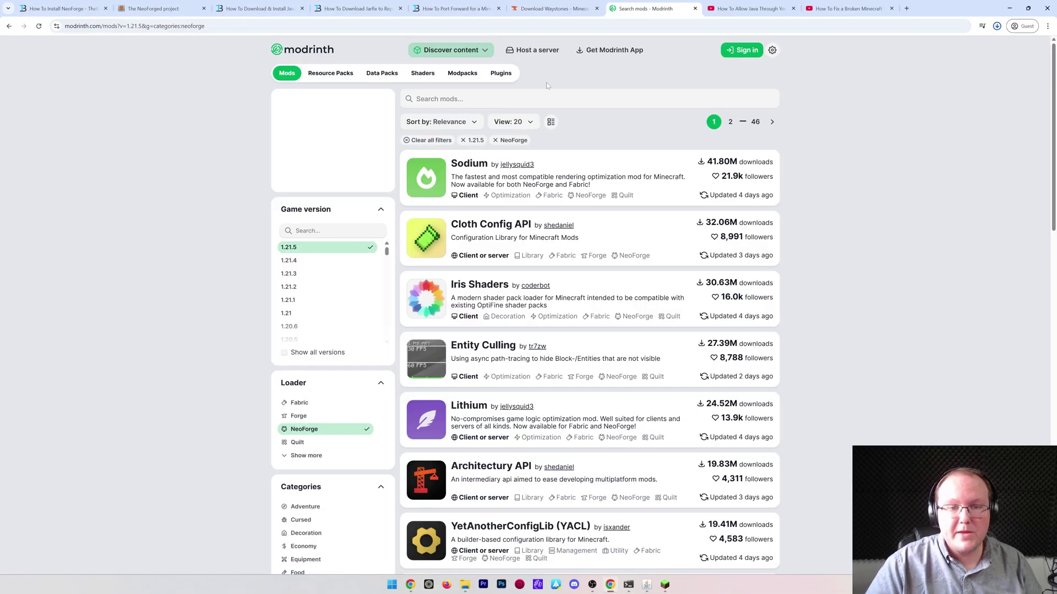
- Search Modrinth's mods for "waystone" and open the version list of the Waystones mod
click(554, 95)
text(waystone)
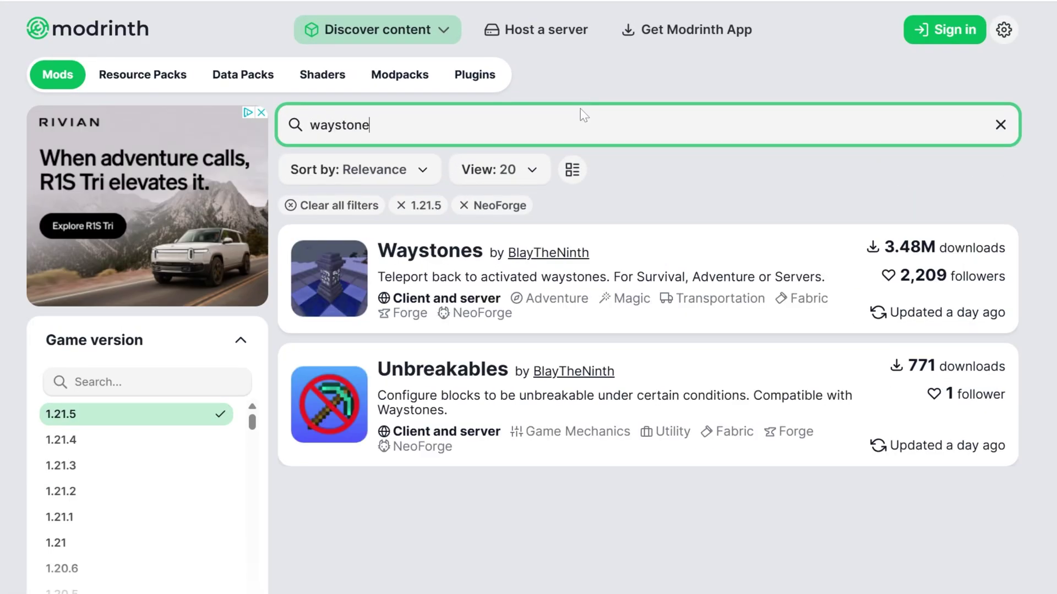
click(424, 253)
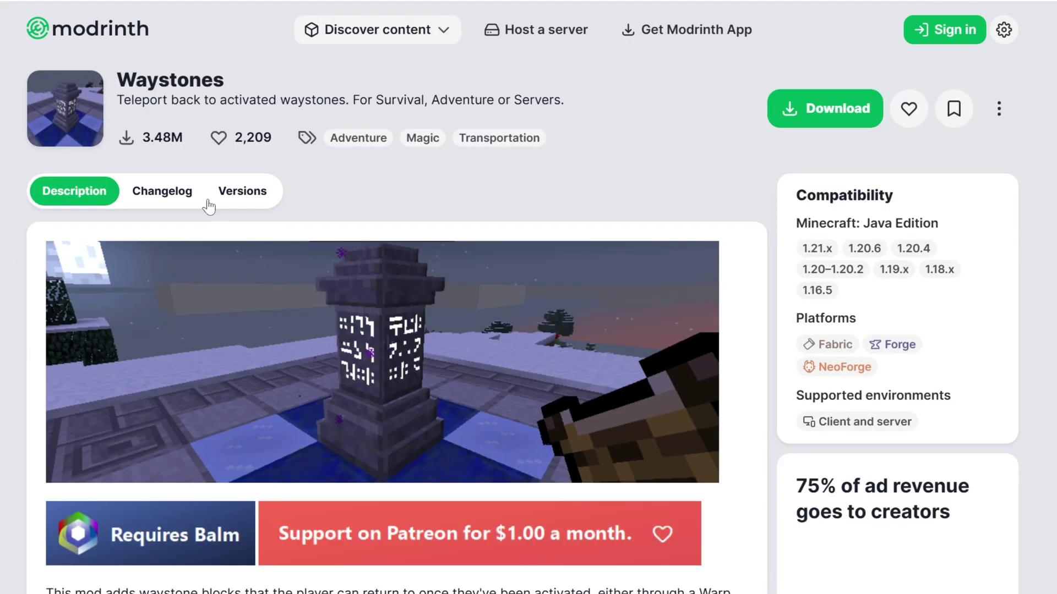
click(219, 197)
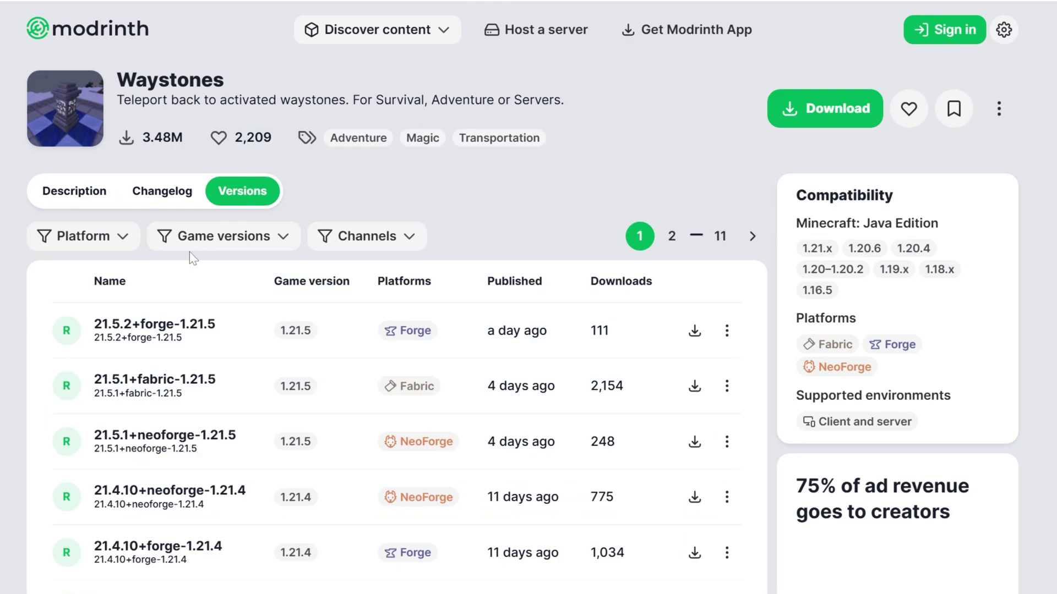
- Filter the Waystones versions to 1.21.5 and NeoForge, and open the required Balm dependency from version 21.5.1+neoforge-1.21.5
click(220, 237)
click(176, 317)
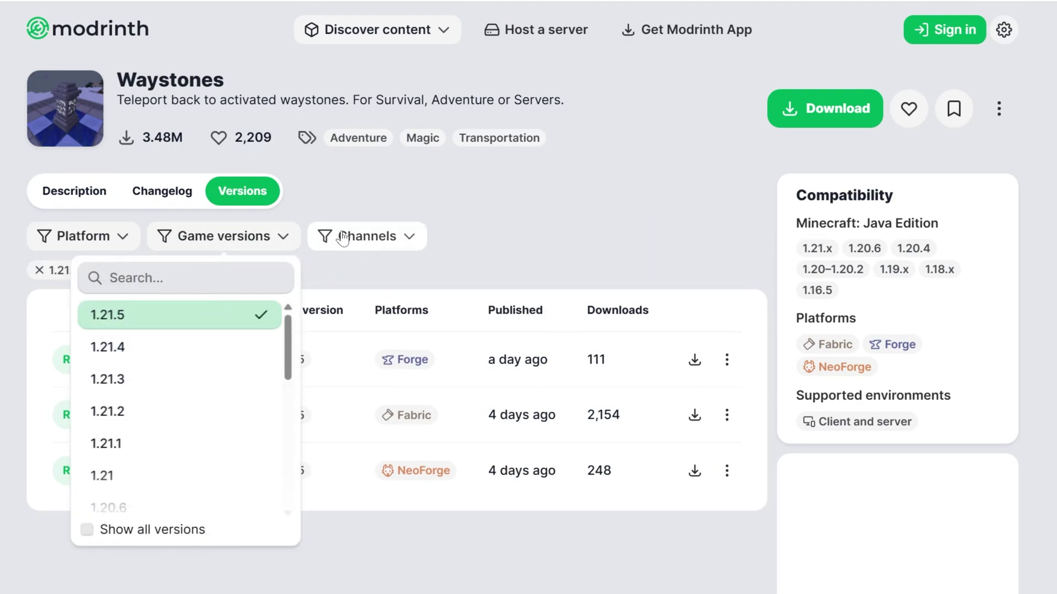
click(124, 236)
click(89, 339)
click(212, 367)
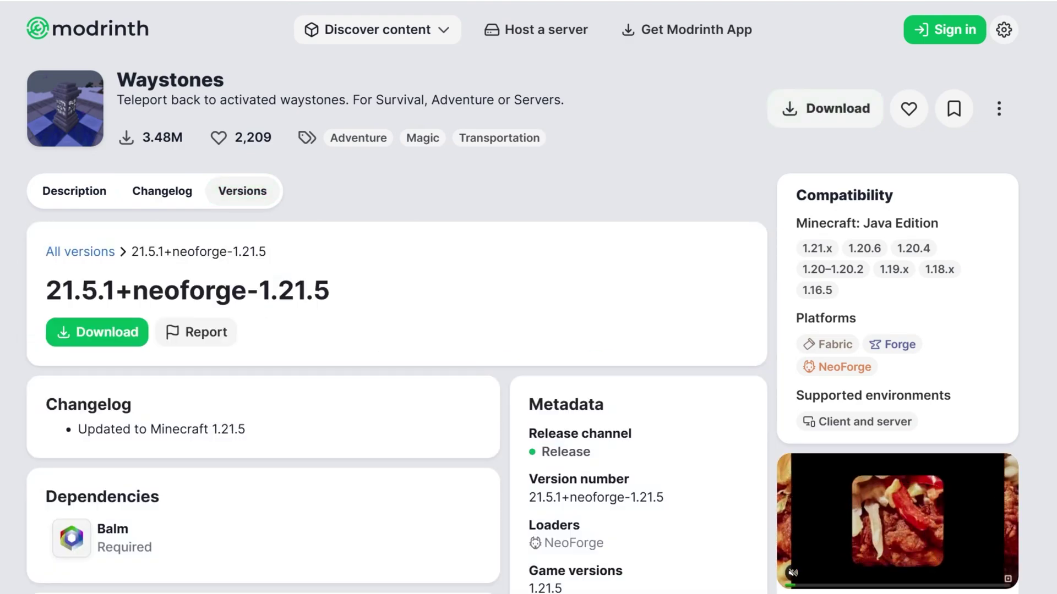
click(98, 545)
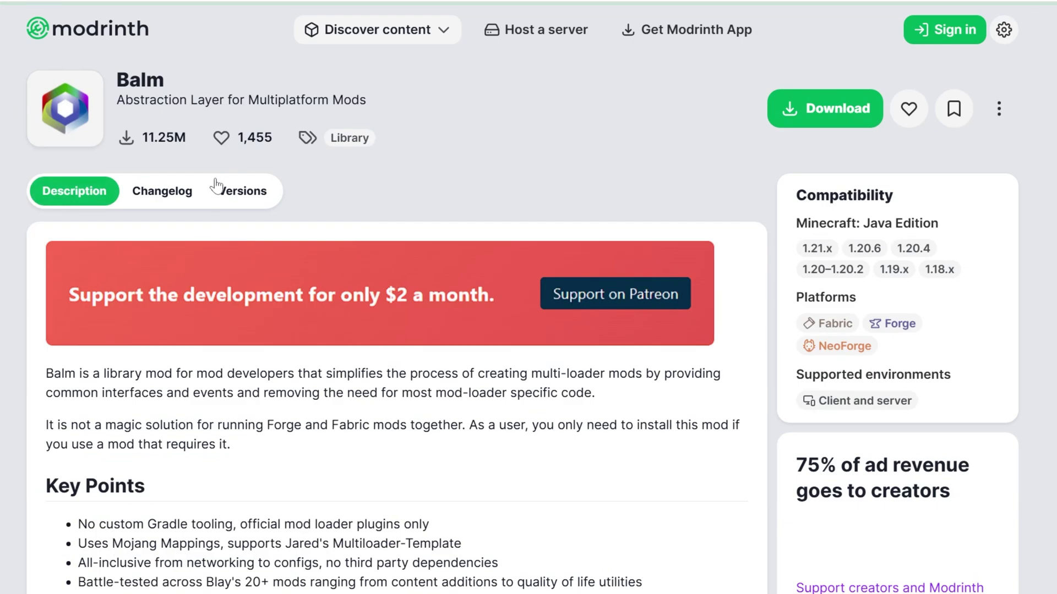
- Open Balm's version list and filter it to game version 1.21.5 and the NeoForge platform
click(228, 202)
click(206, 240)
click(190, 316)
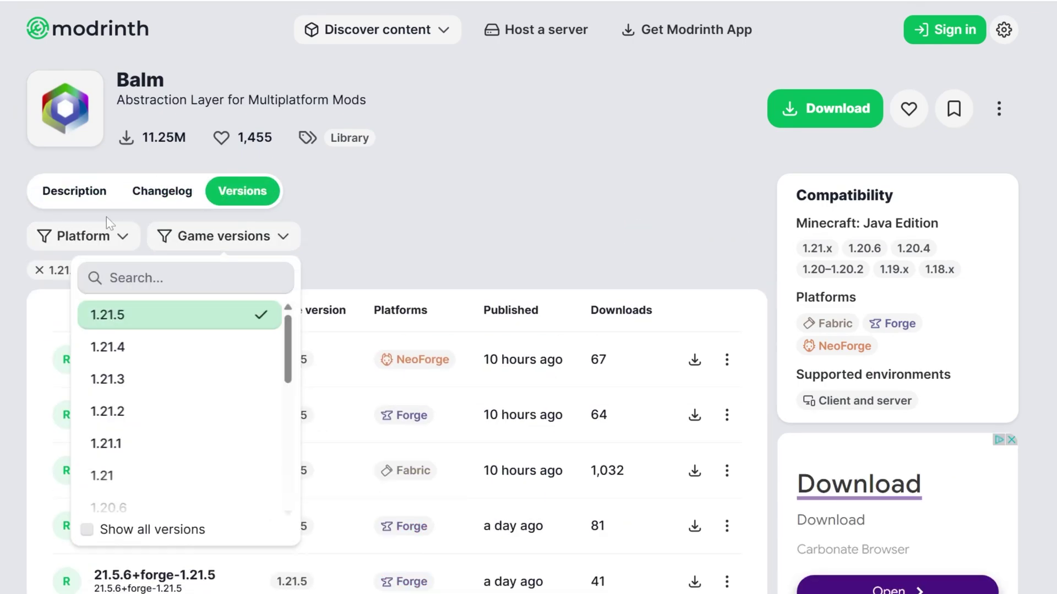
click(107, 217)
click(81, 242)
click(79, 277)
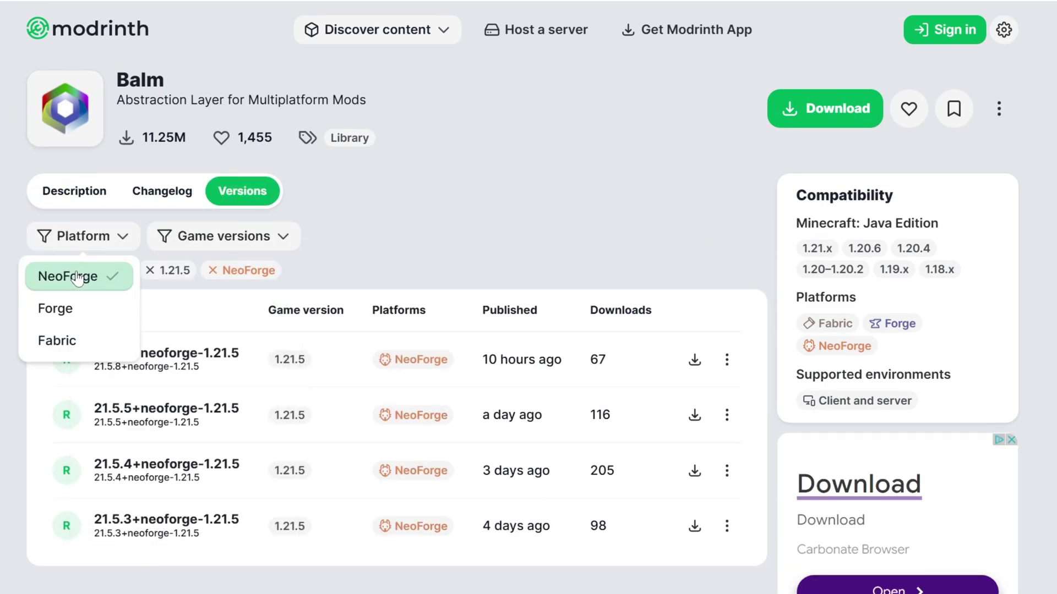
- Download Balm version 21.5.8+neoforge-1.21.5 and save the jar in the Downloads folder
click(782, 346)
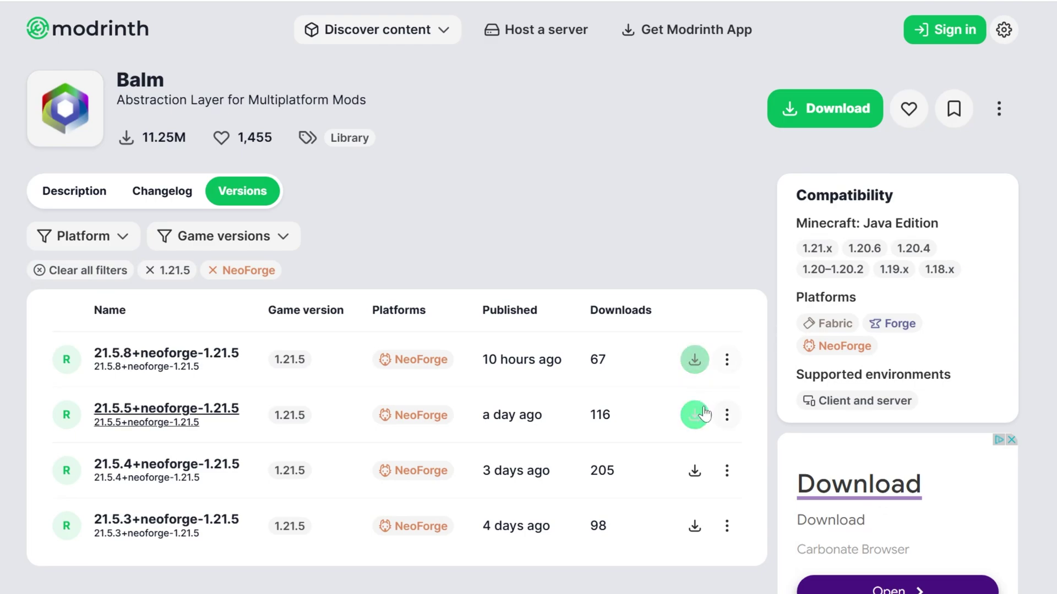
click(695, 359)
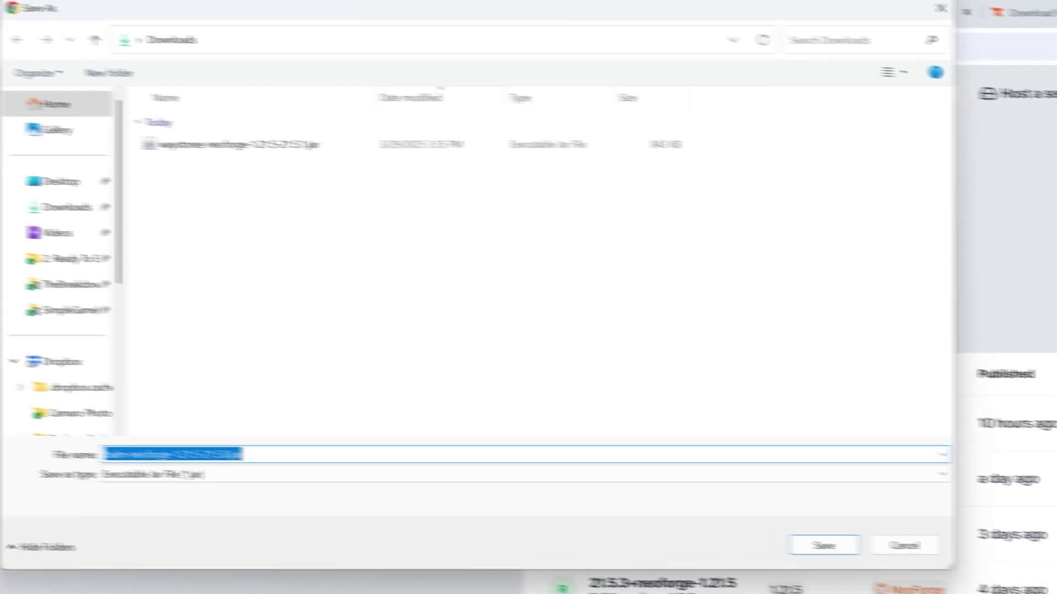
click(830, 546)
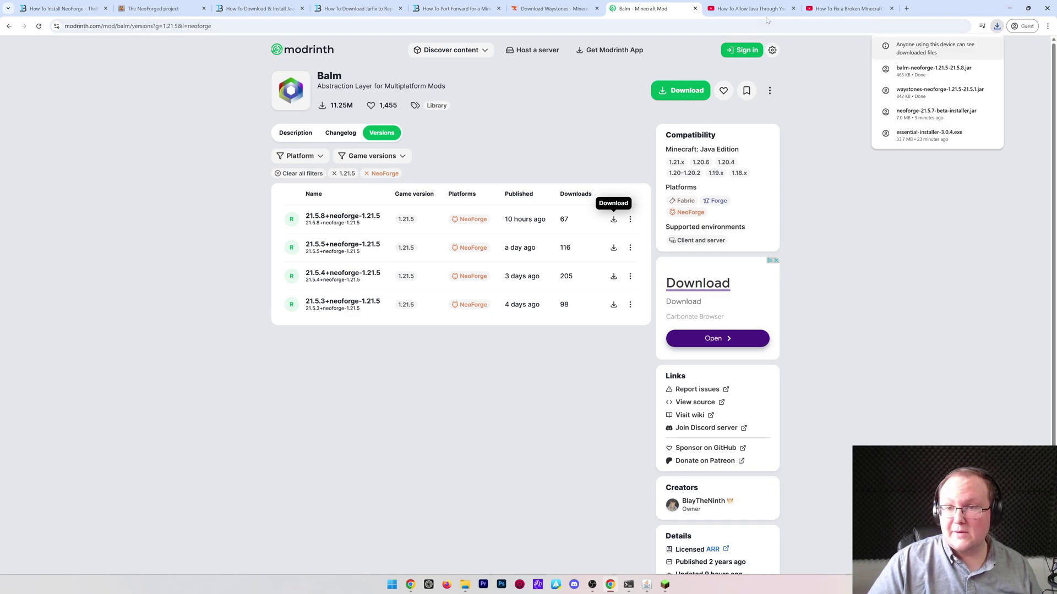
- View the YouTube guides on allowing Java through the firewall and fixing a broken Minecraft server
click(749, 9)
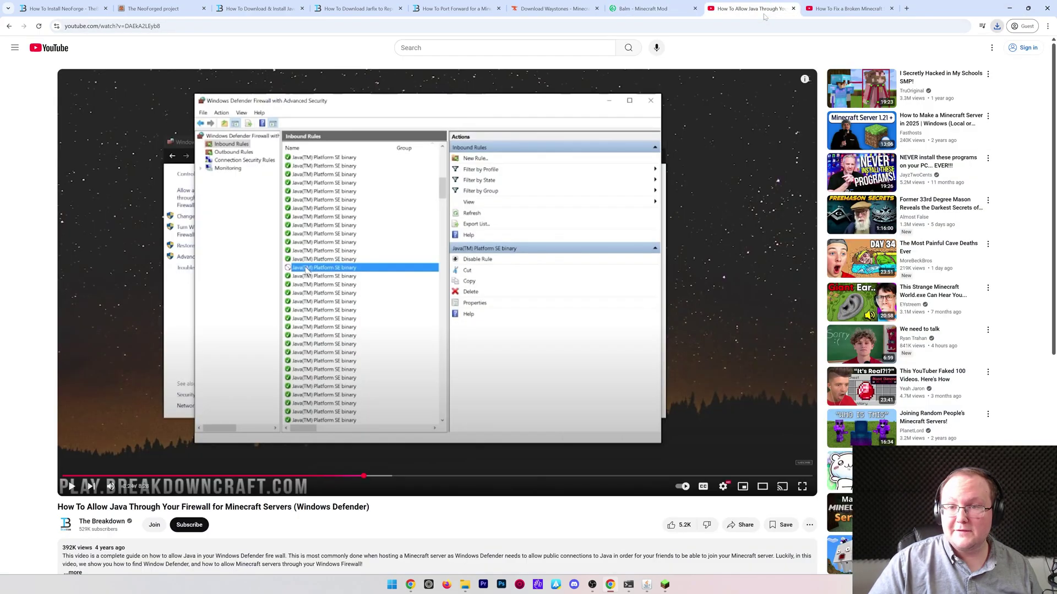
click(839, 10)
scroll(647, 146, down, 2)
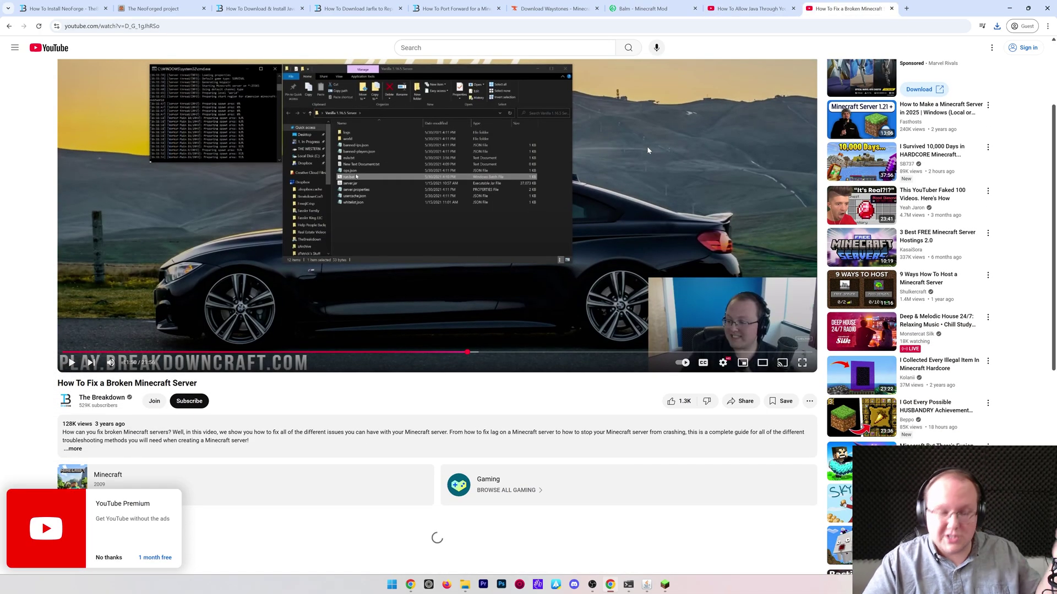
scroll(563, 226, up, 2)
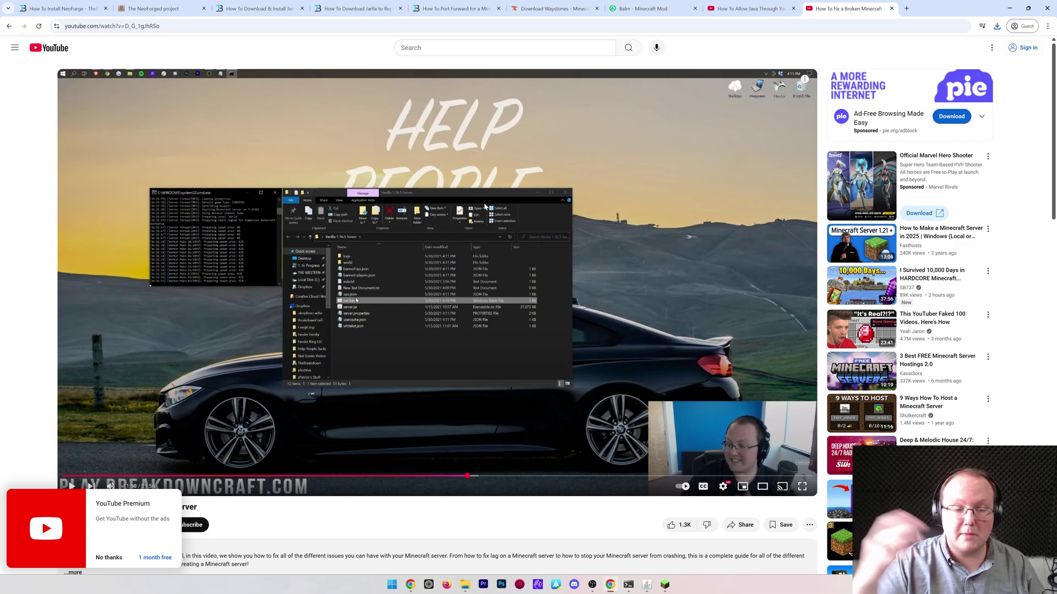
- Disconnect from the multiplayer server in Minecraft, shut the server down with the stop command, and close its console
click(1010, 9)
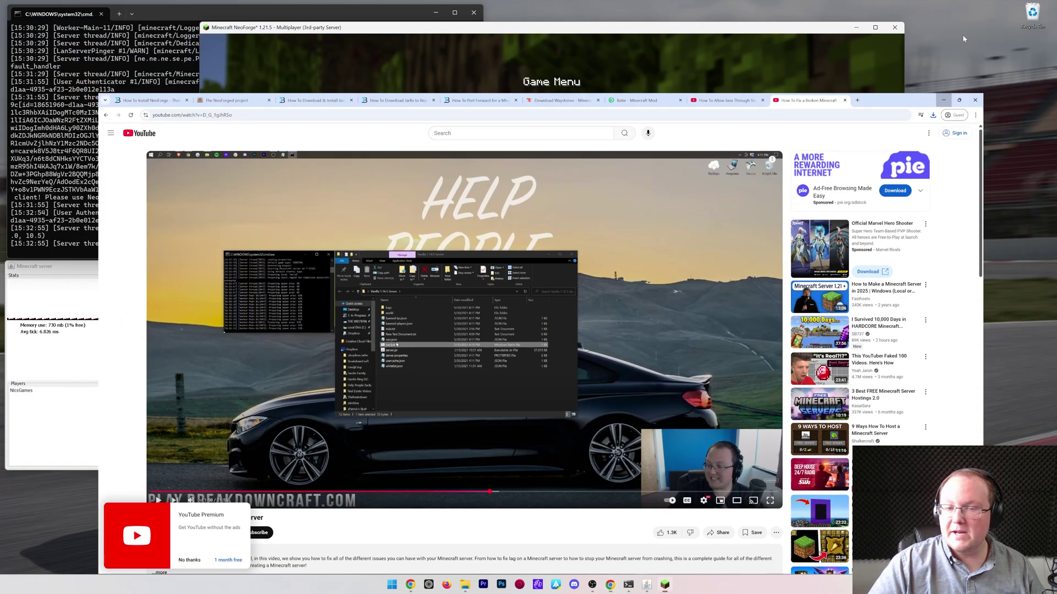
click(609, 283)
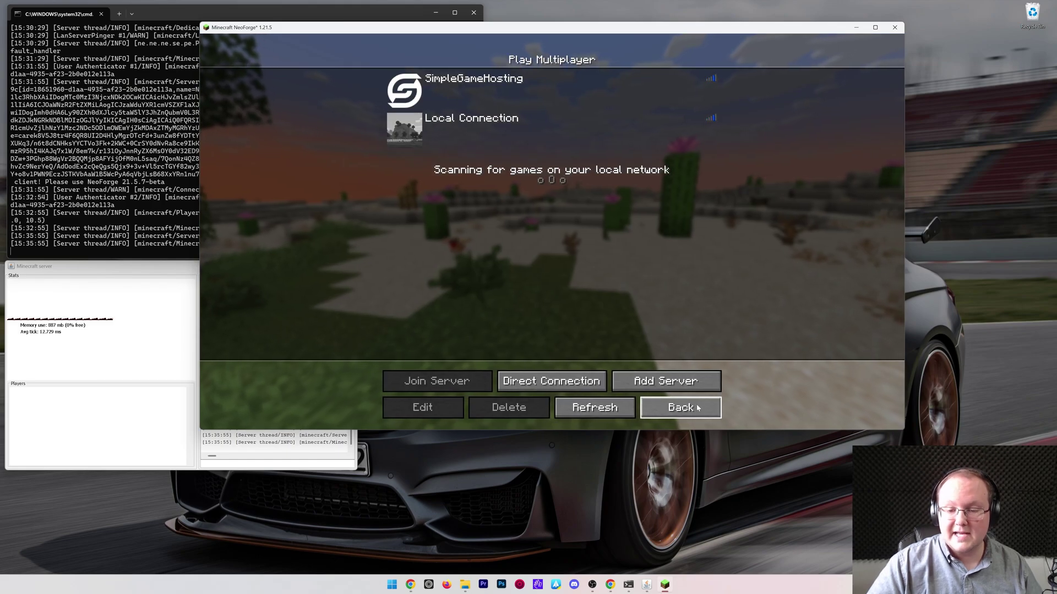
click(677, 405)
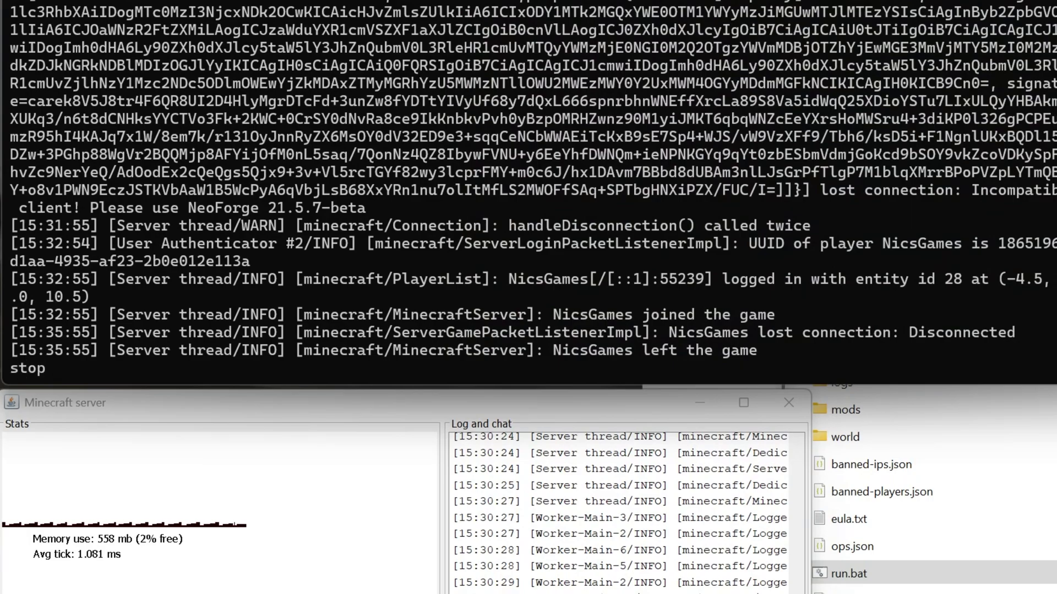
key(Return)
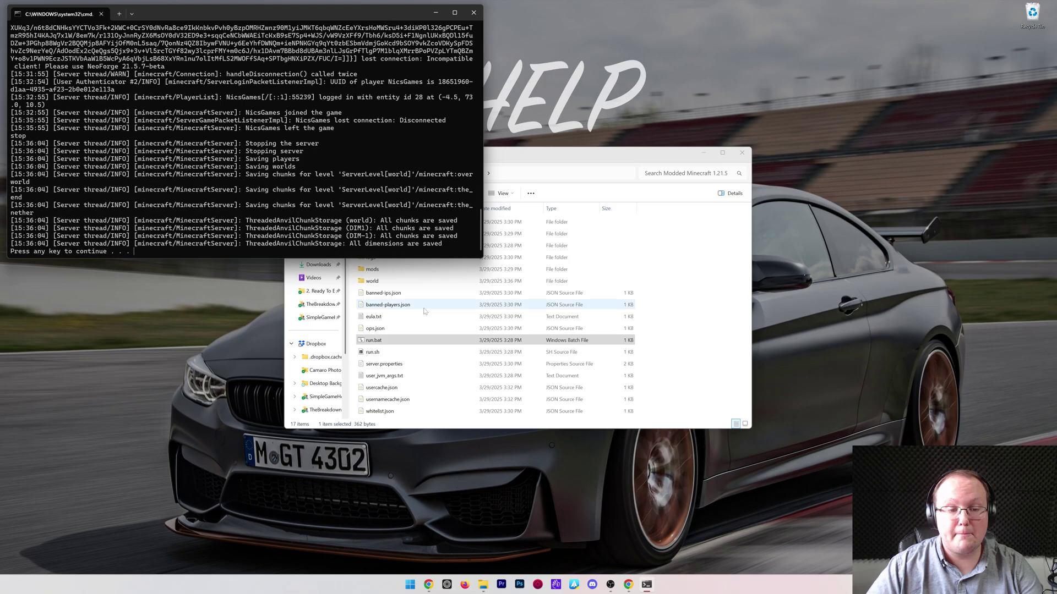
key(Return)
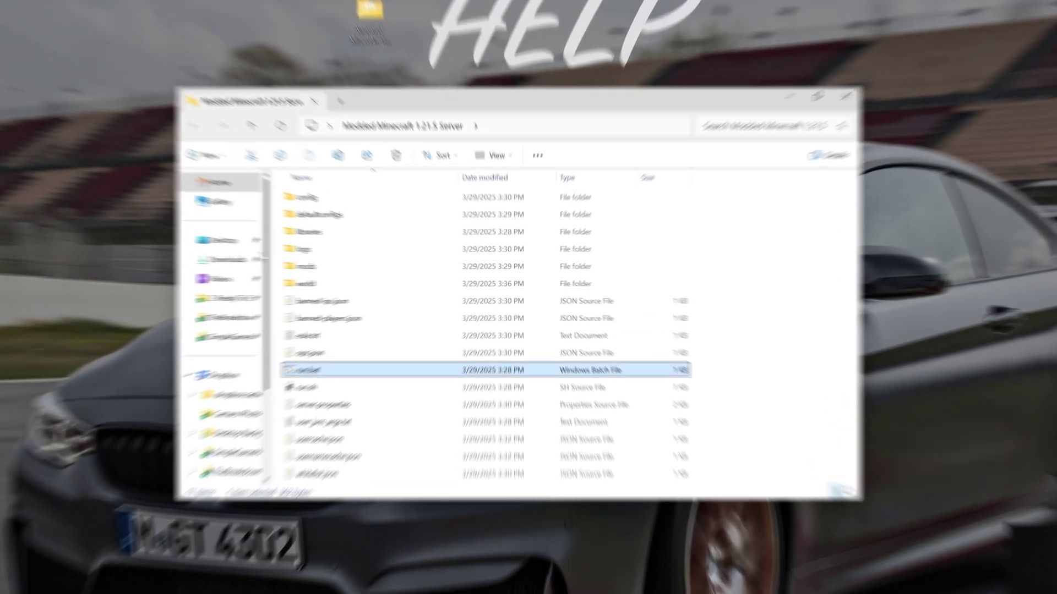
- Move the Balm and Waystones jars from the Downloads folder to the desktop
click(231, 259)
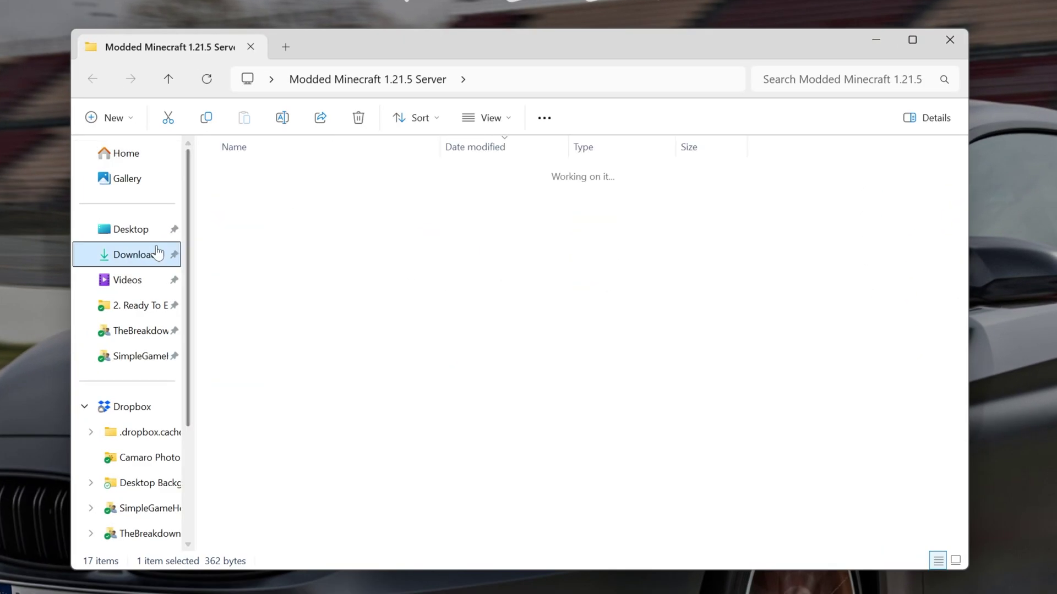
drag(349, 276, 345, 217)
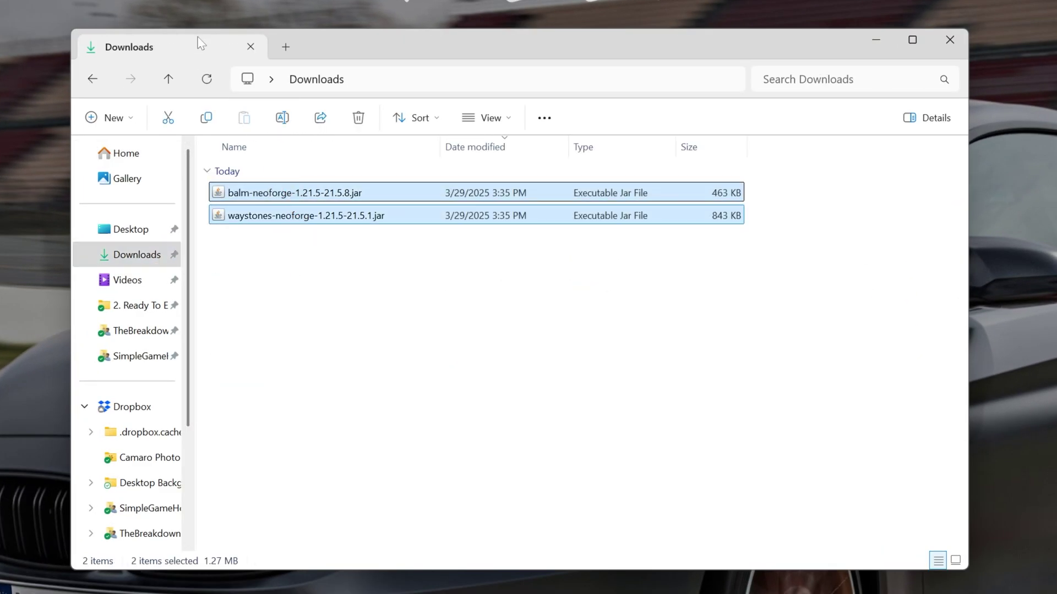
drag(201, 43, 165, 11)
- Move the Balm and Waystones jars from the desktop into the mods folder of Modded Minecraft 1.21.5 Server
key(alt+Left)
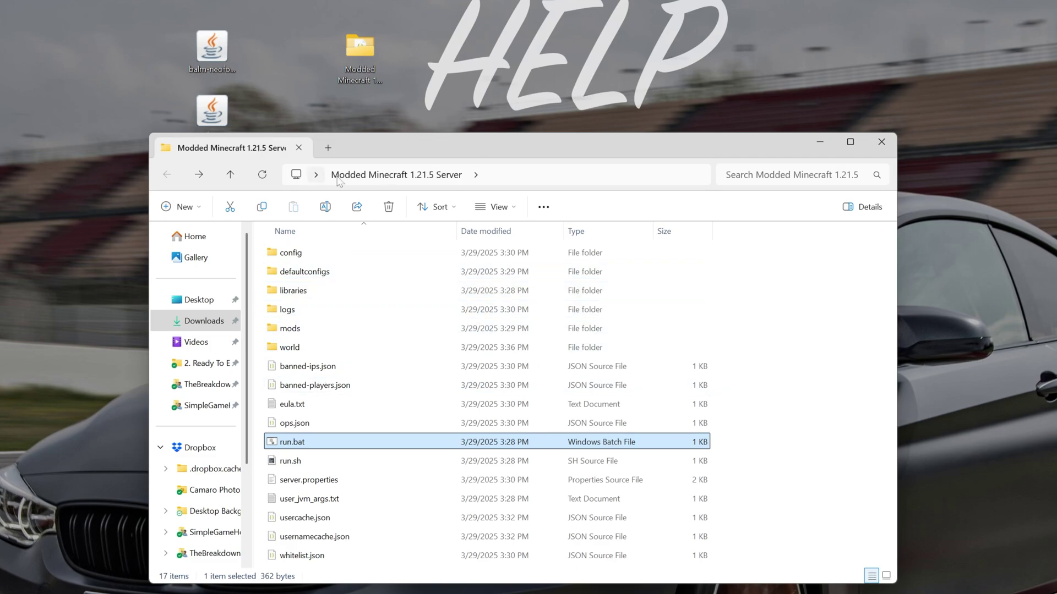
double_click(325, 328)
click(212, 57)
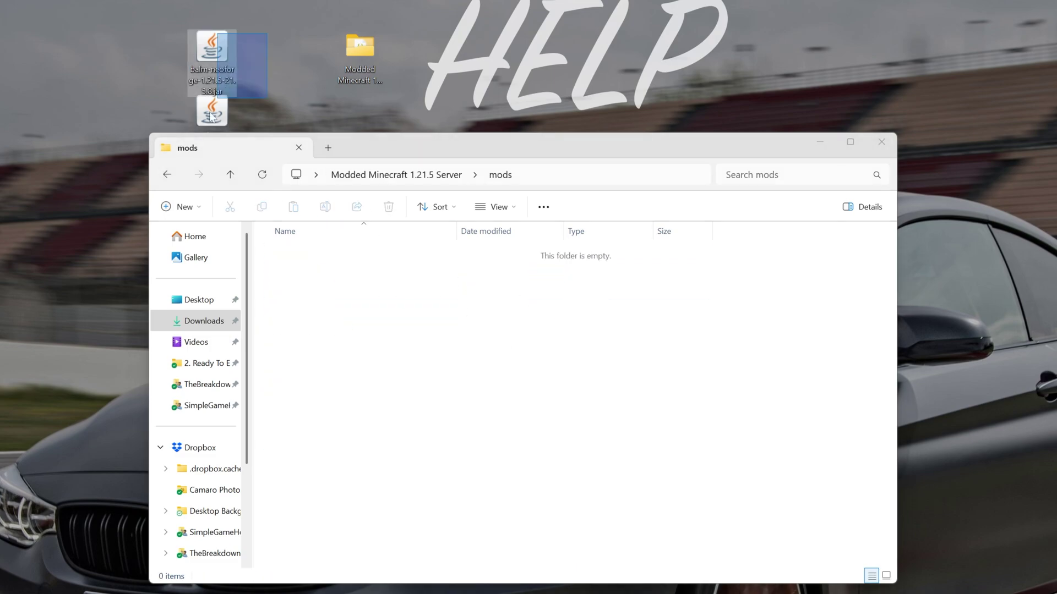
right_click(213, 55)
key(Escape)
drag(212, 110, 421, 307)
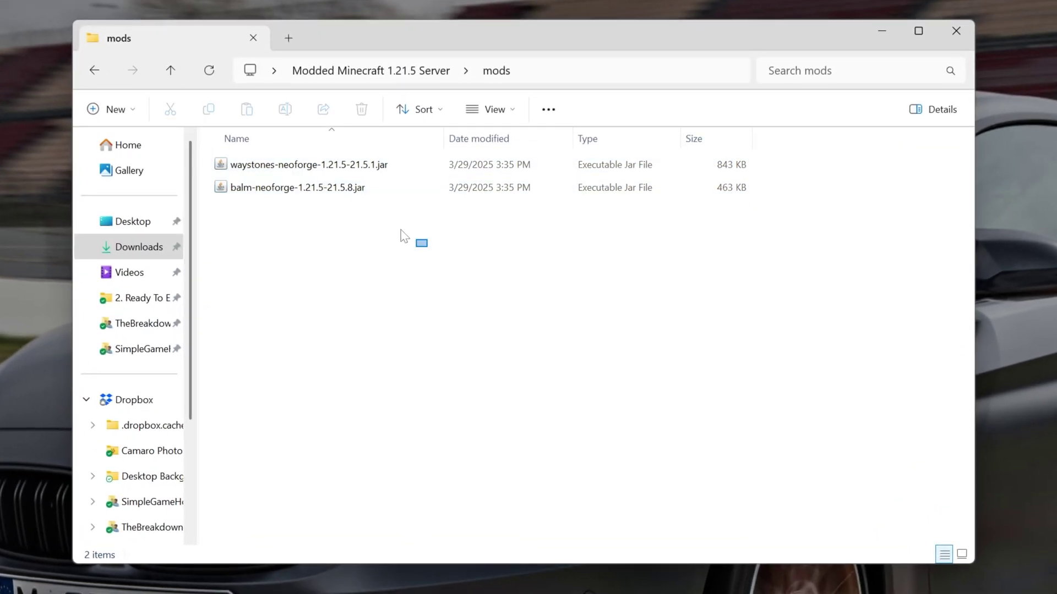
- Copy both mod jars in the server's mods folder
drag(401, 230, 304, 146)
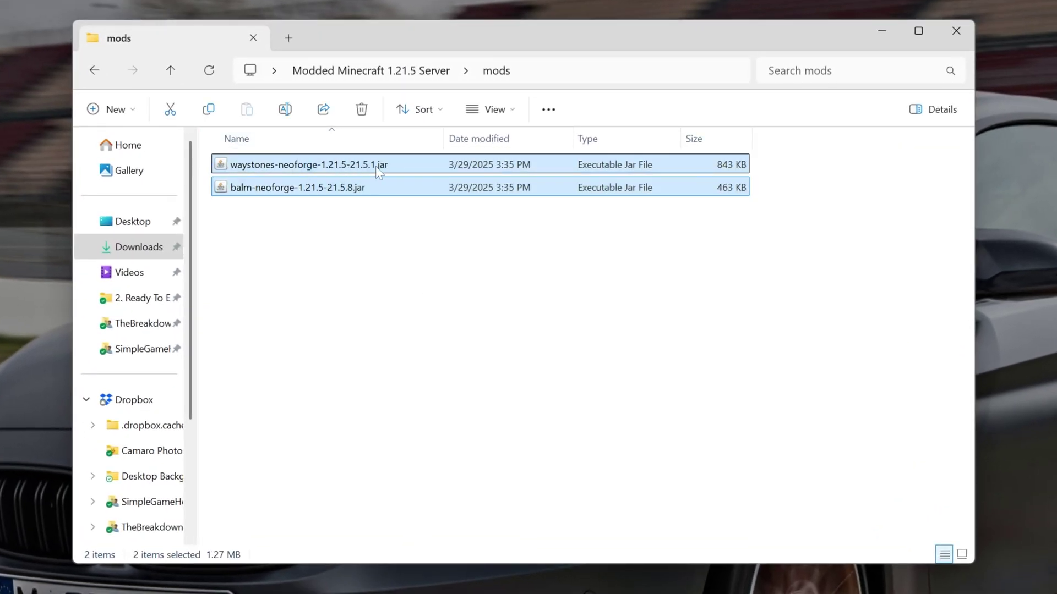
right_click(391, 167)
click(465, 194)
click(395, 329)
- Open the NeoForge installation's folder from the Minecraft Launcher and paste both jars into its mods folder
click(418, 586)
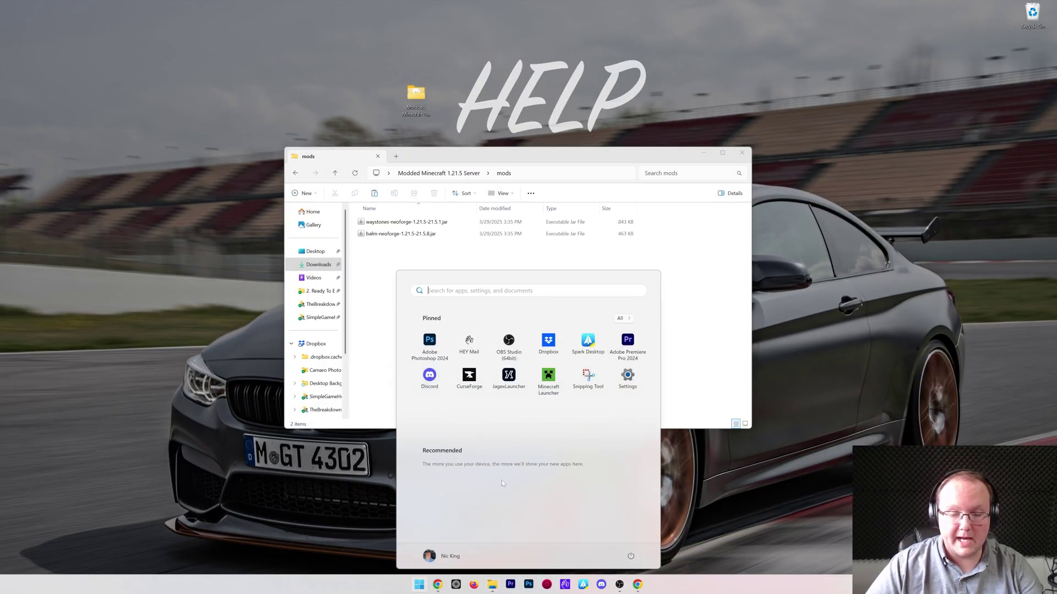
click(547, 379)
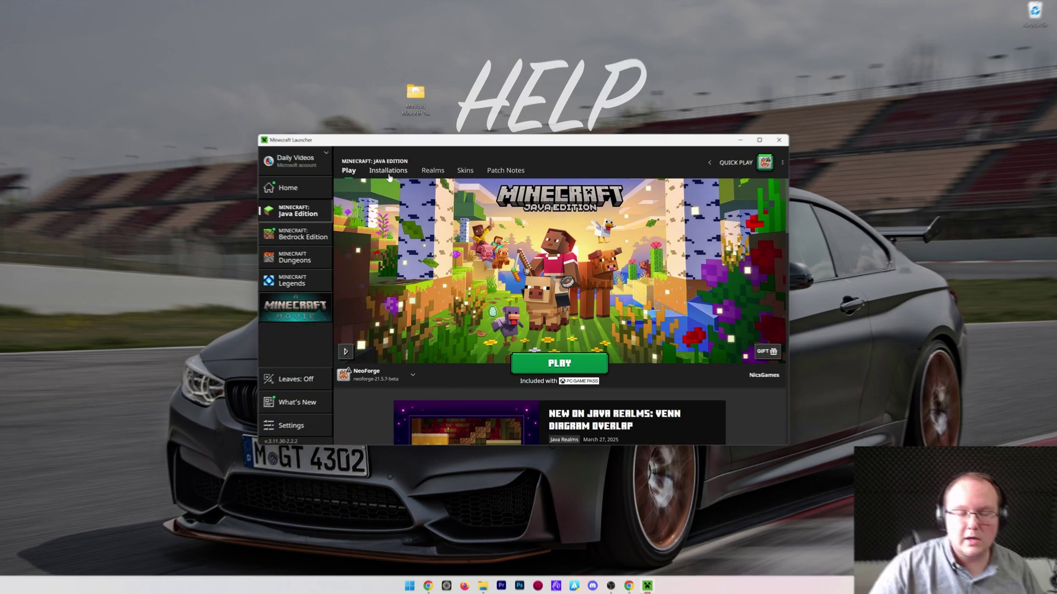
click(389, 171)
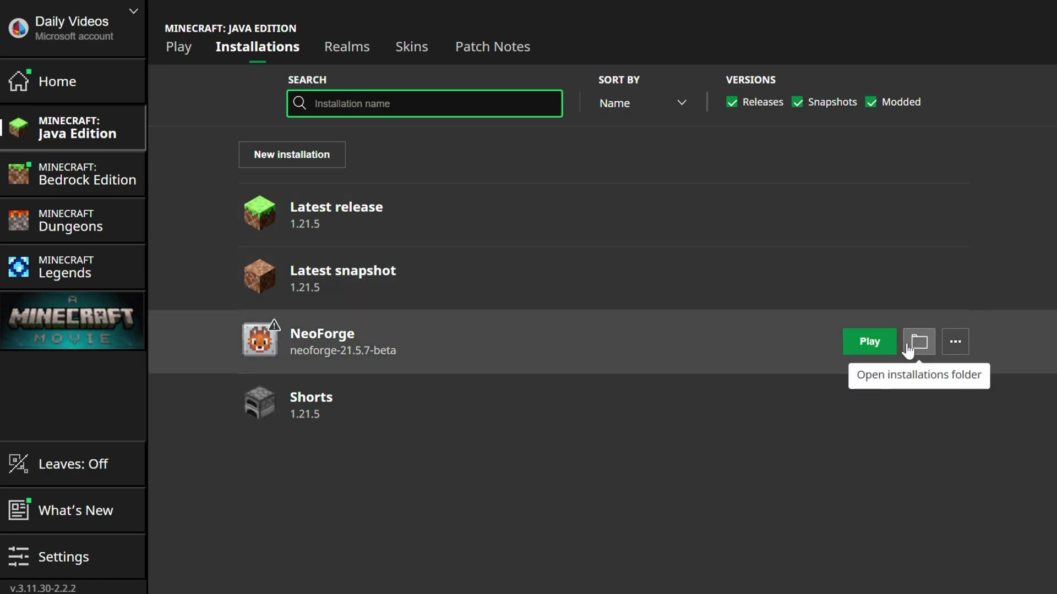
click(904, 348)
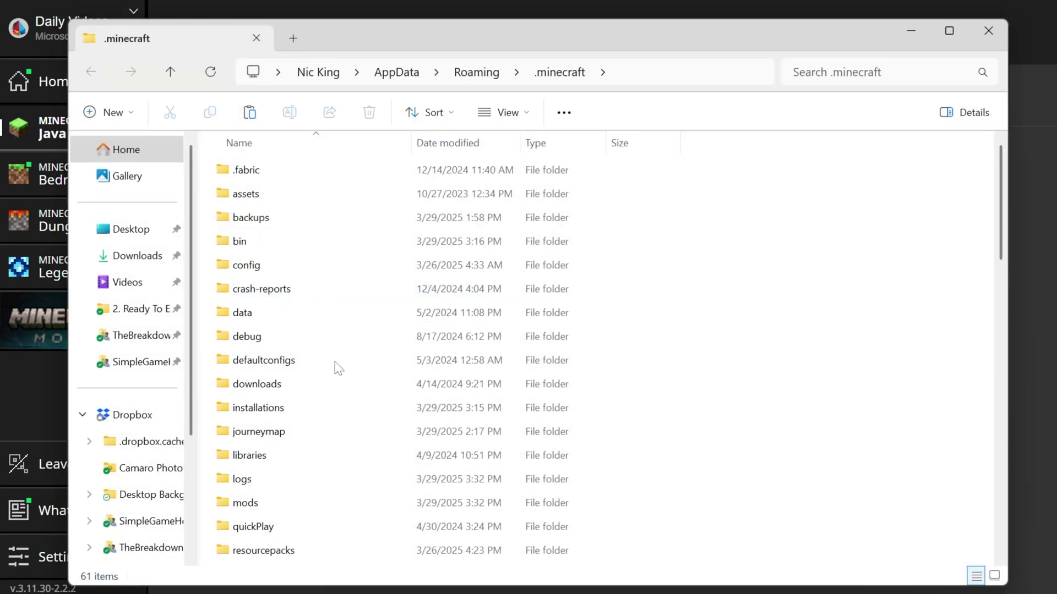
double_click(270, 502)
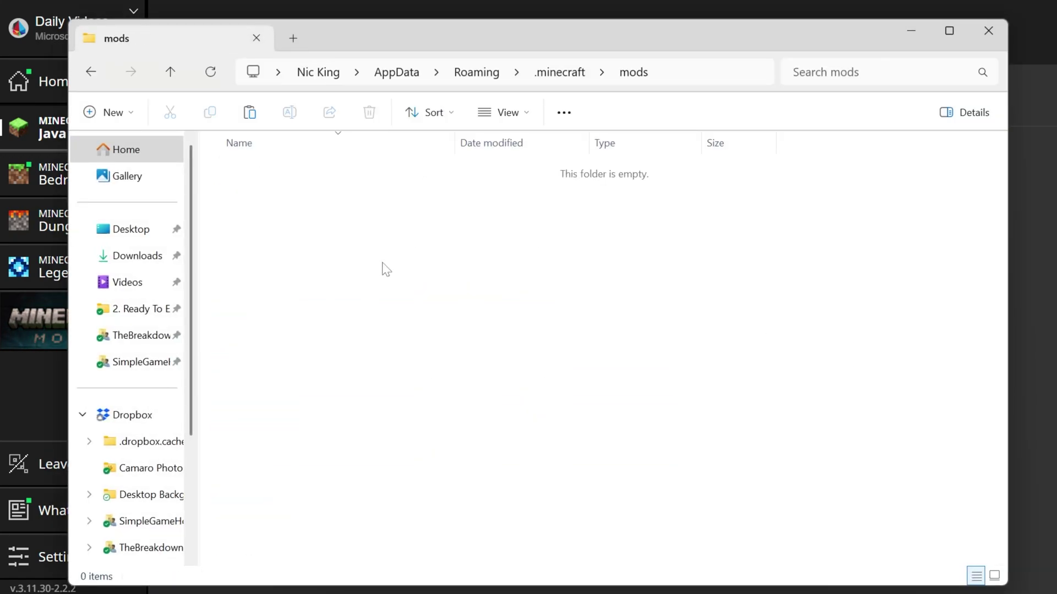
key(ctrl+v)
click(386, 271)
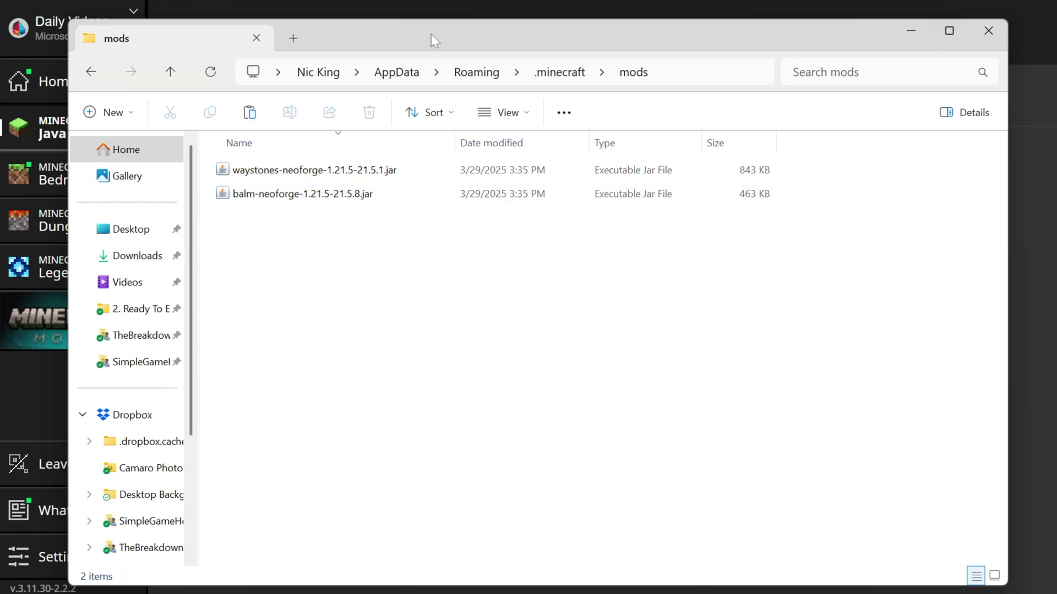
- Compare the contents of the mods folders in .minecraft and Modded Minecraft 1.21.5 Server
click(560, 72)
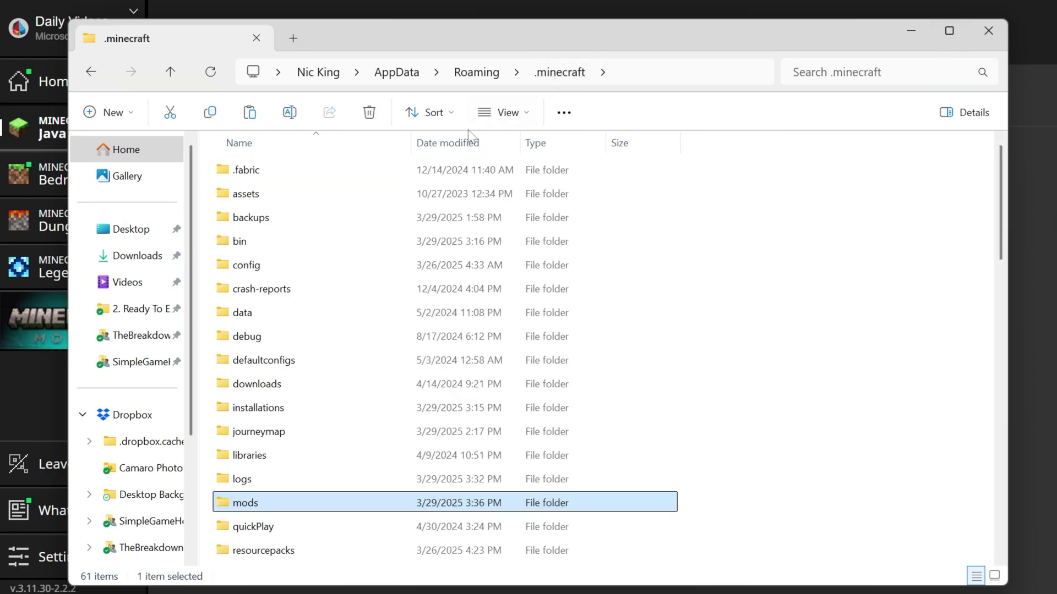
double_click(242, 497)
click(988, 31)
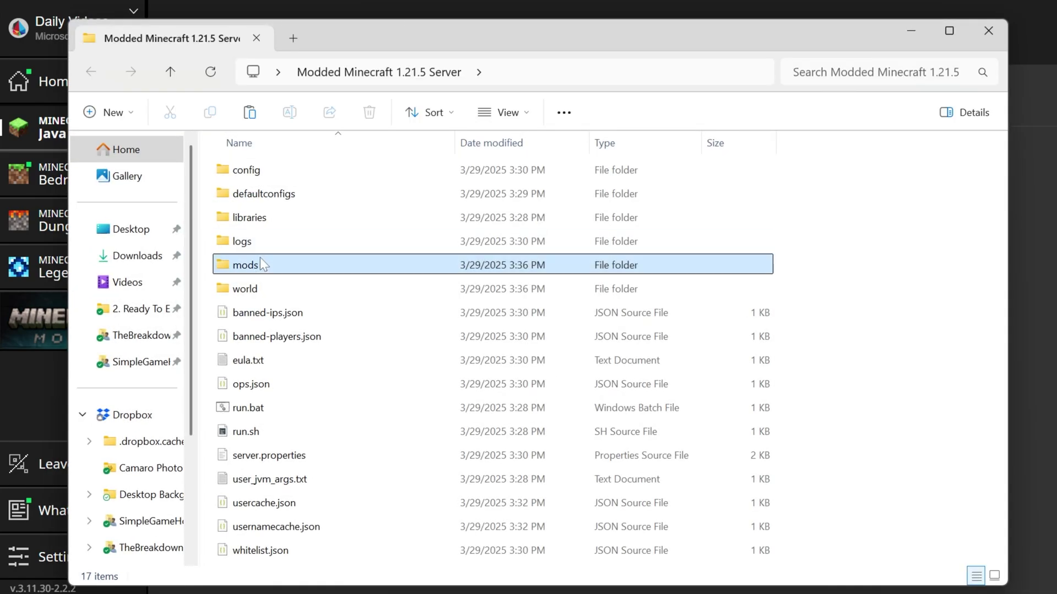
double_click(260, 257)
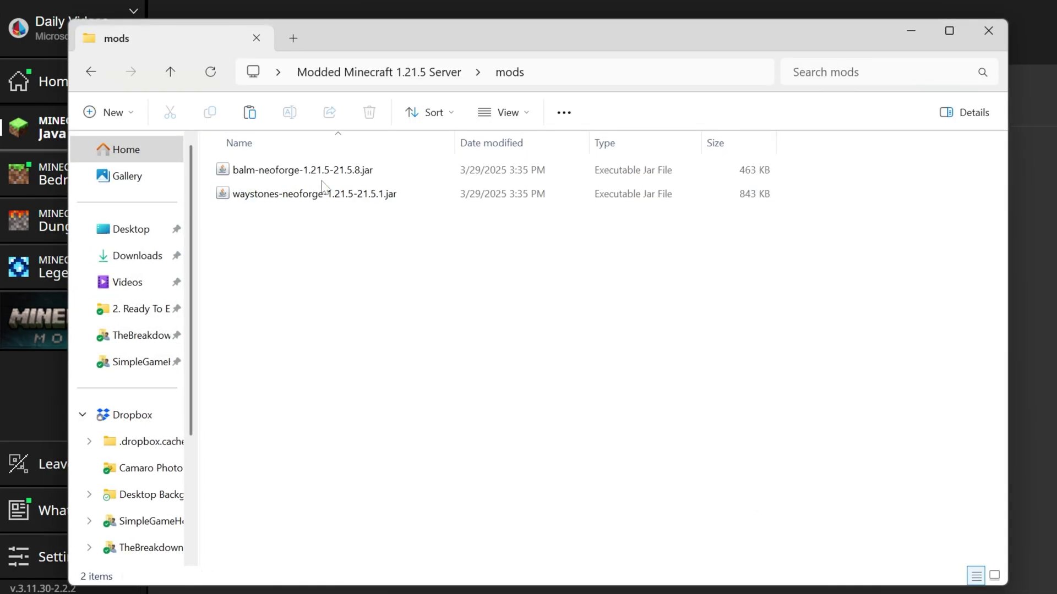
- Start the server with run.bat and launch the NeoForge installation from the Minecraft Launcher, accepting the modded-installation warning
key(alt+Left)
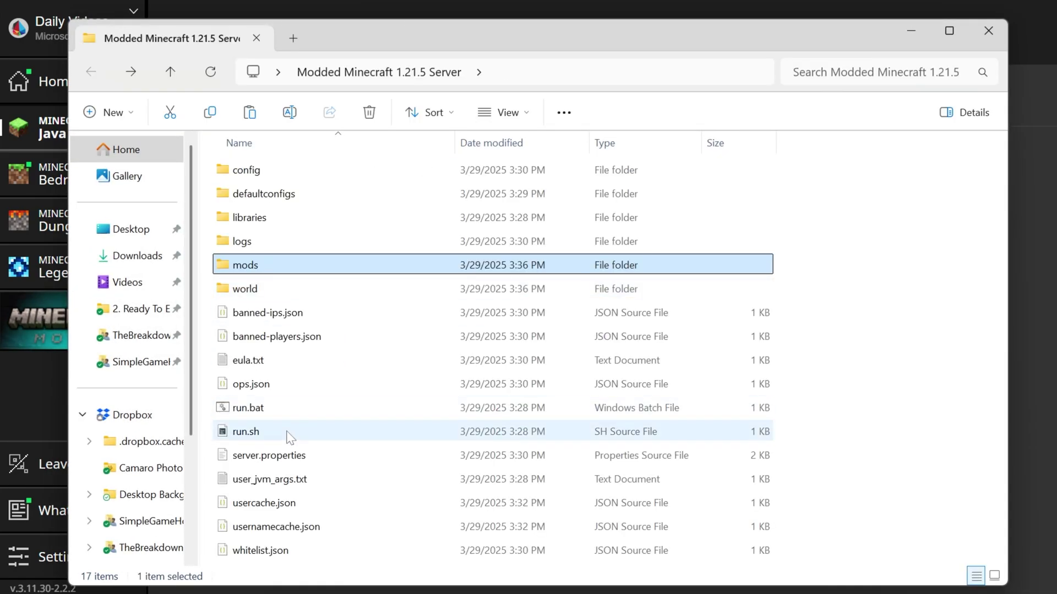
double_click(292, 408)
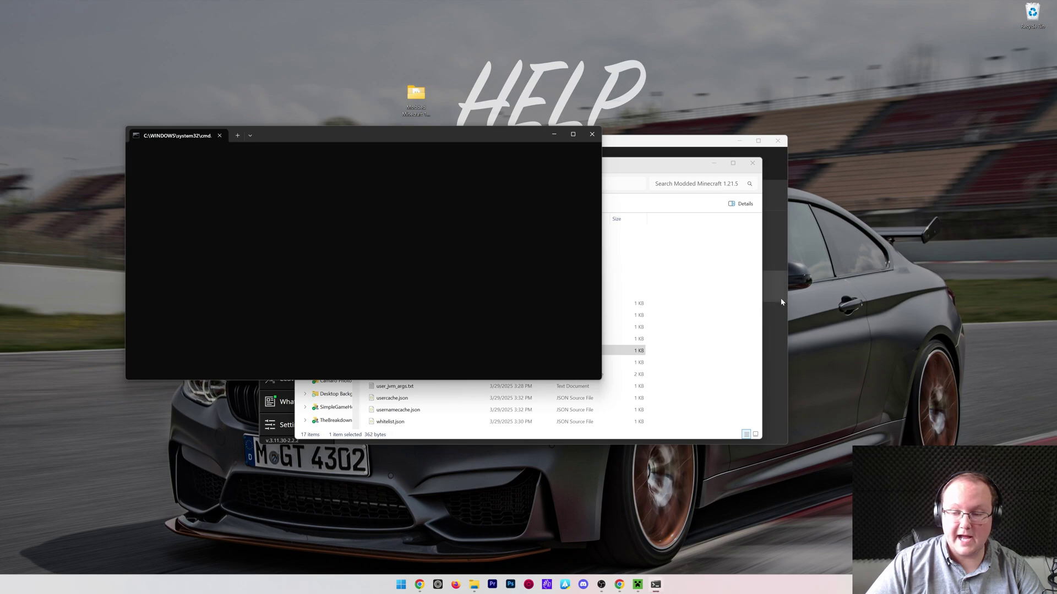
click(780, 302)
click(692, 315)
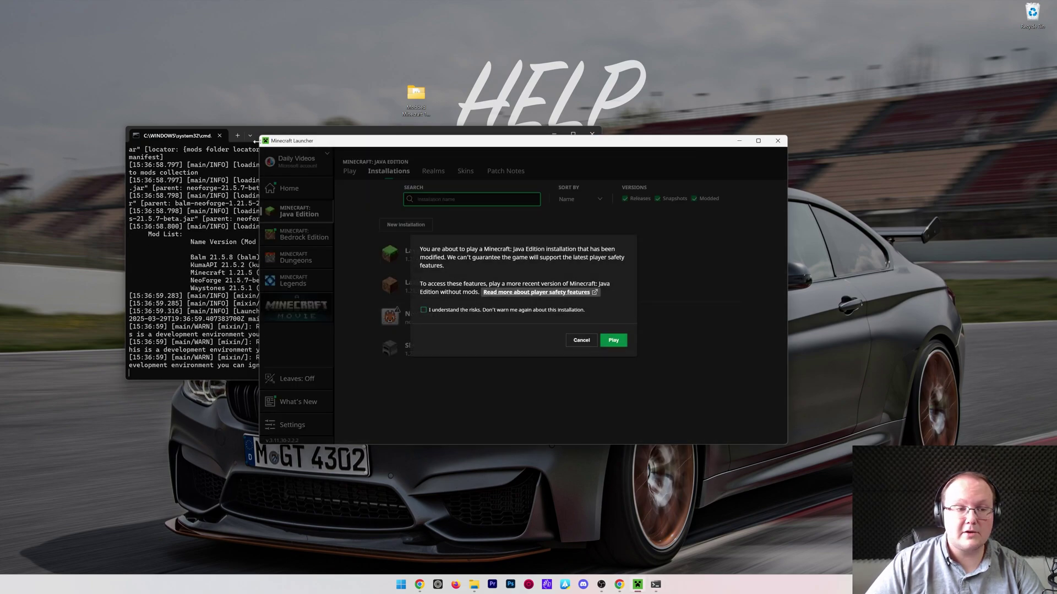
click(613, 341)
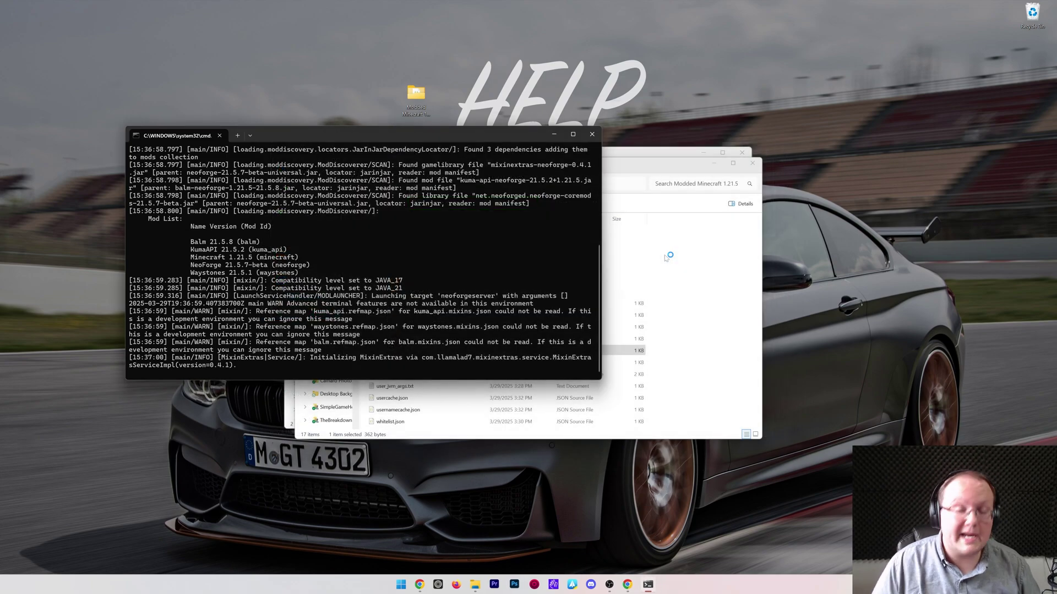
drag(368, 127, 246, 4)
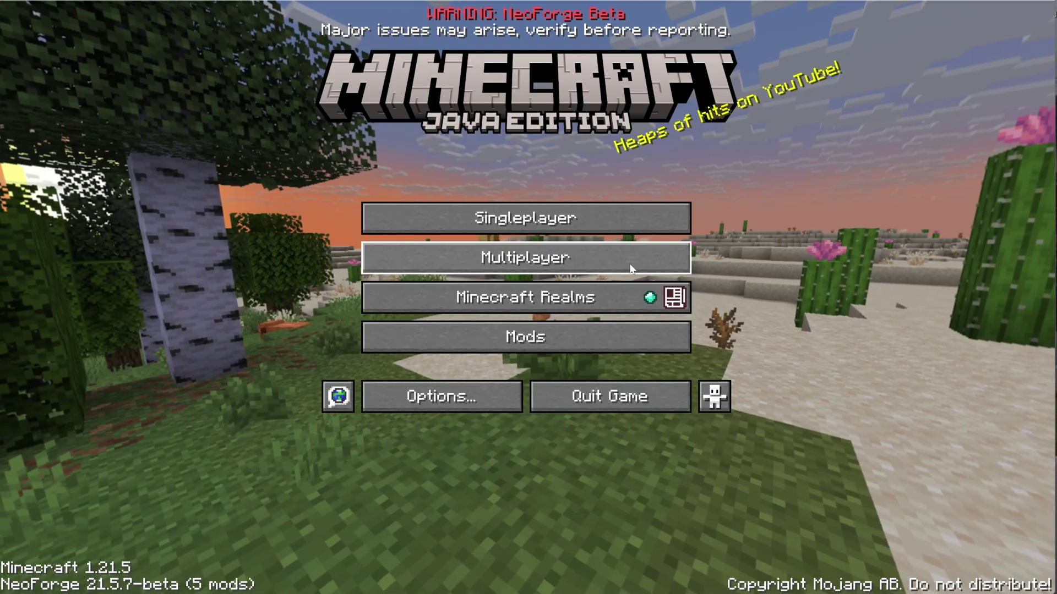
- Join the Local Connection server from Minecraft's multiplayer list
click(630, 262)
click(435, 388)
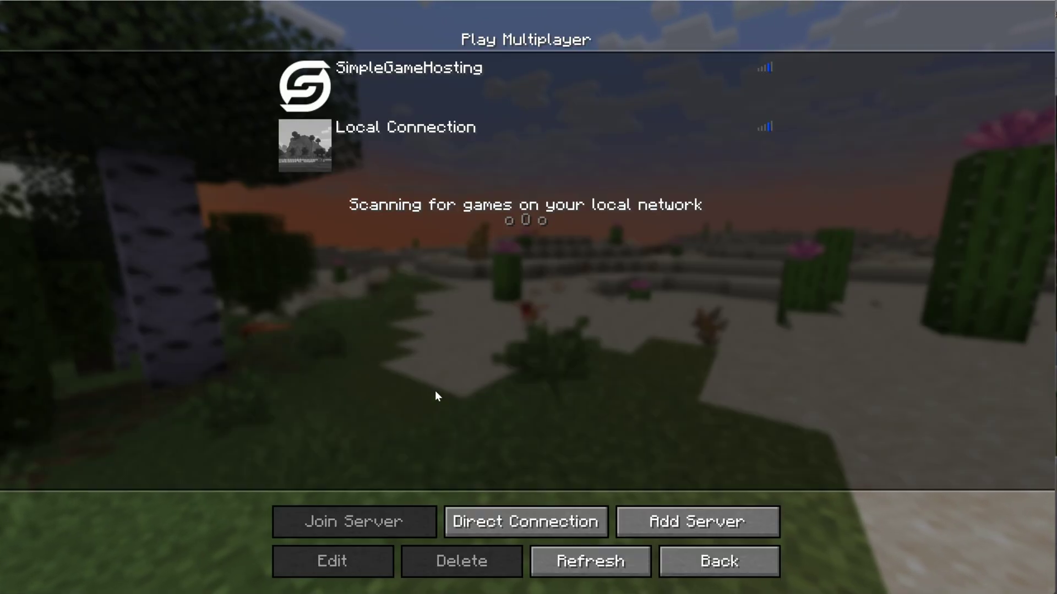
double_click(436, 140)
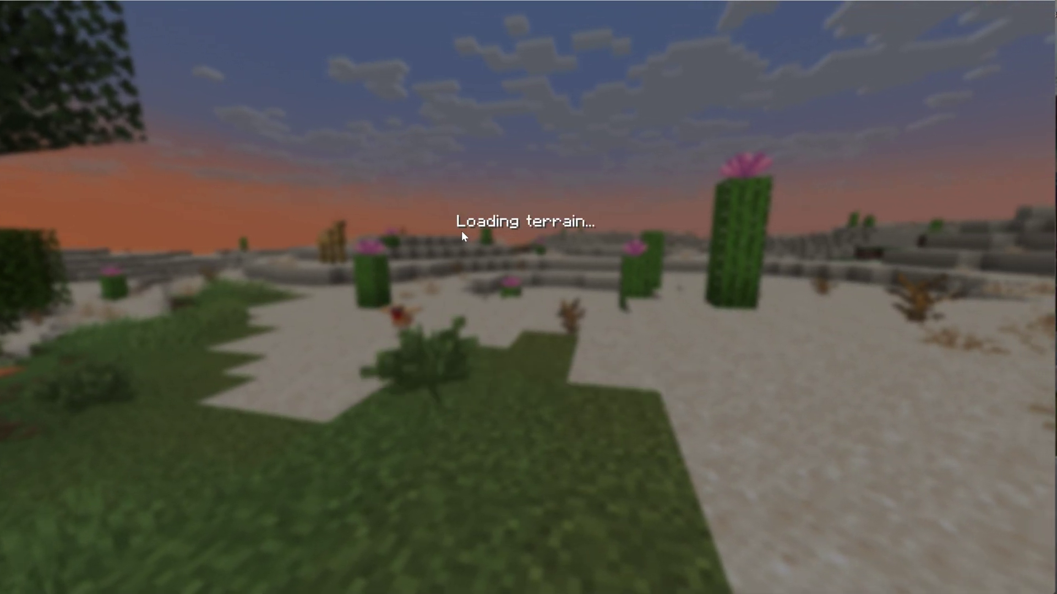
- Grant the player operator rights from the server console and switch the player to creative mode in the game with /gamemode creative
key(e)
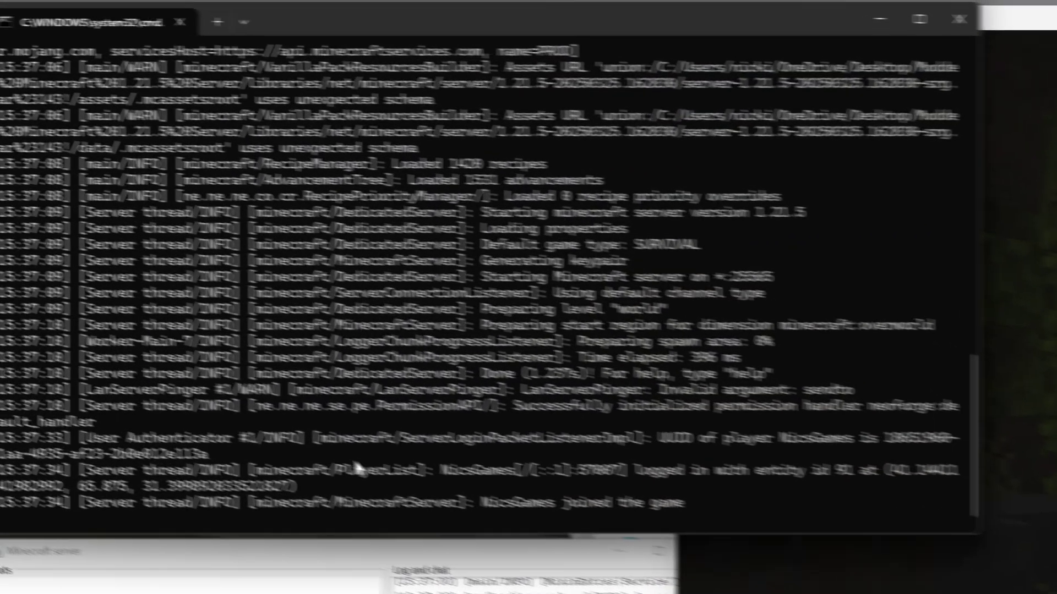
text(op)
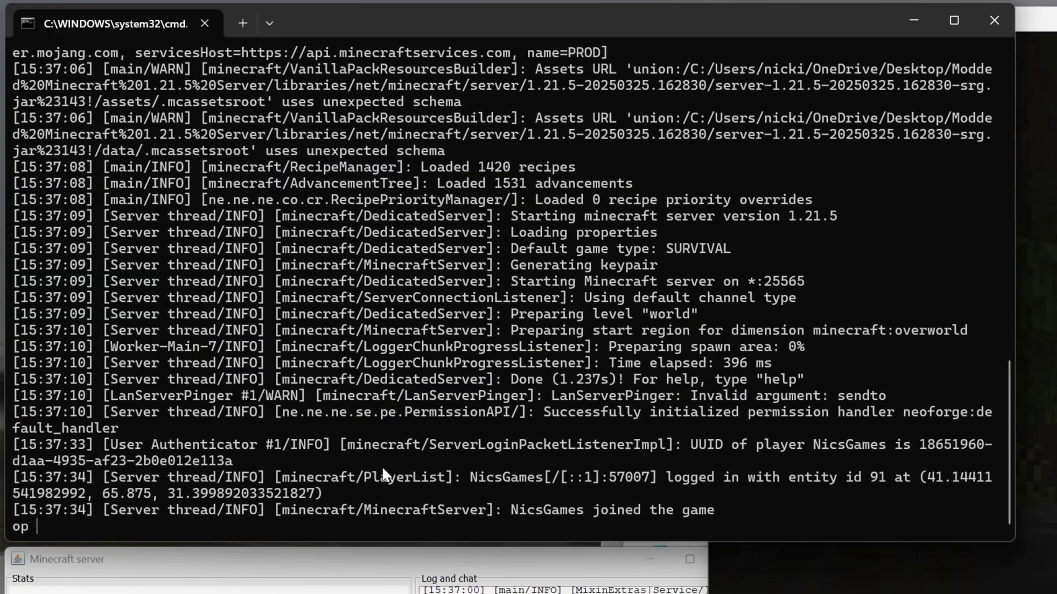
text( nicsgames)
key(Return)
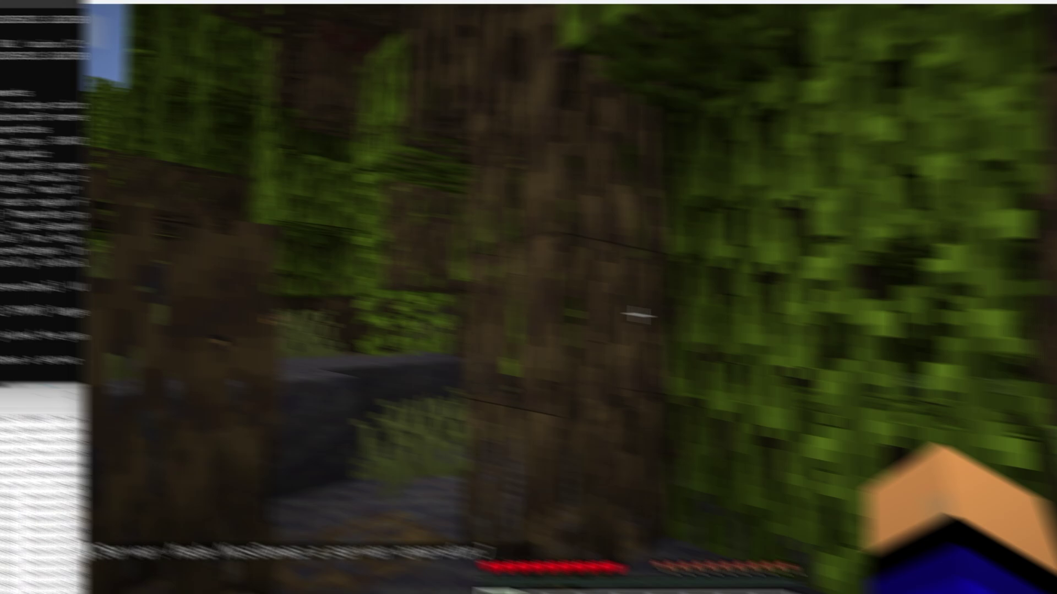
text(/gamemode creative)
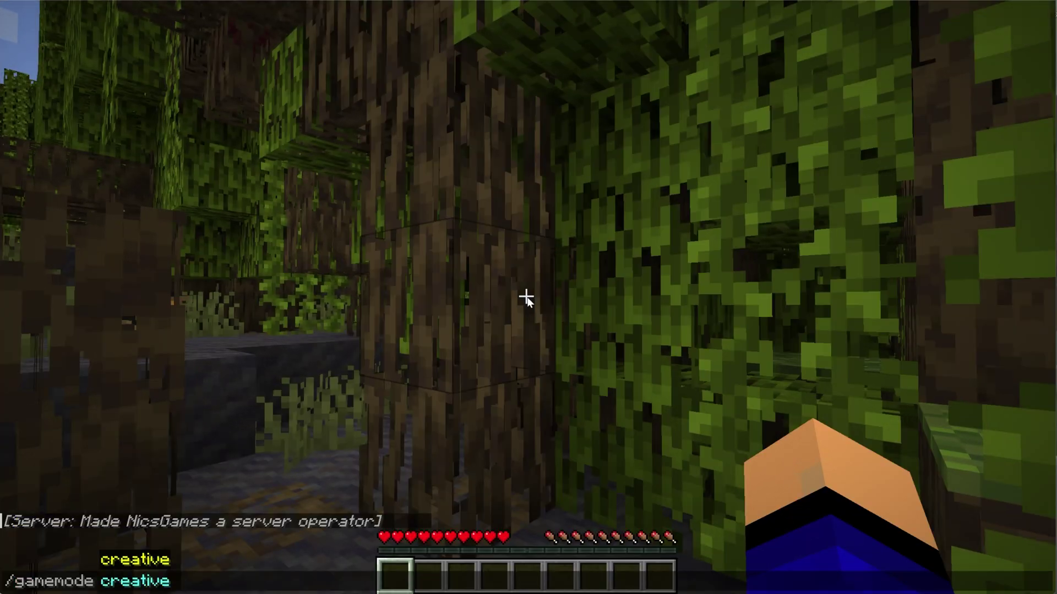
key(Return)
- Put a Mossy Waystone, a Waystone and a sand-coloured waystone from the creative Waystones category into the first three hotbar slots
key(e)
click(670, 119)
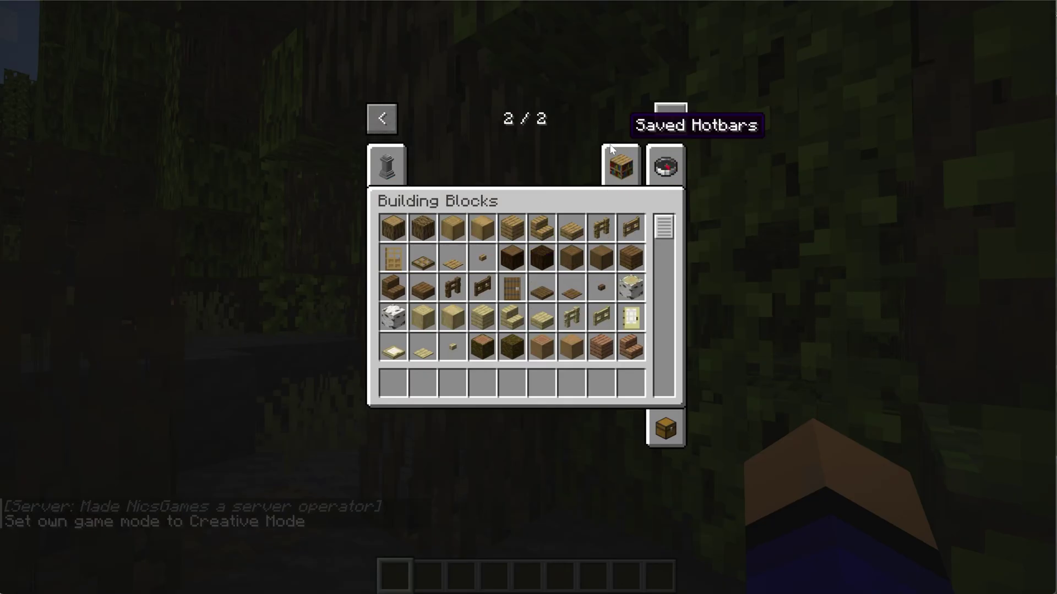
click(387, 165)
click(423, 227)
click(393, 383)
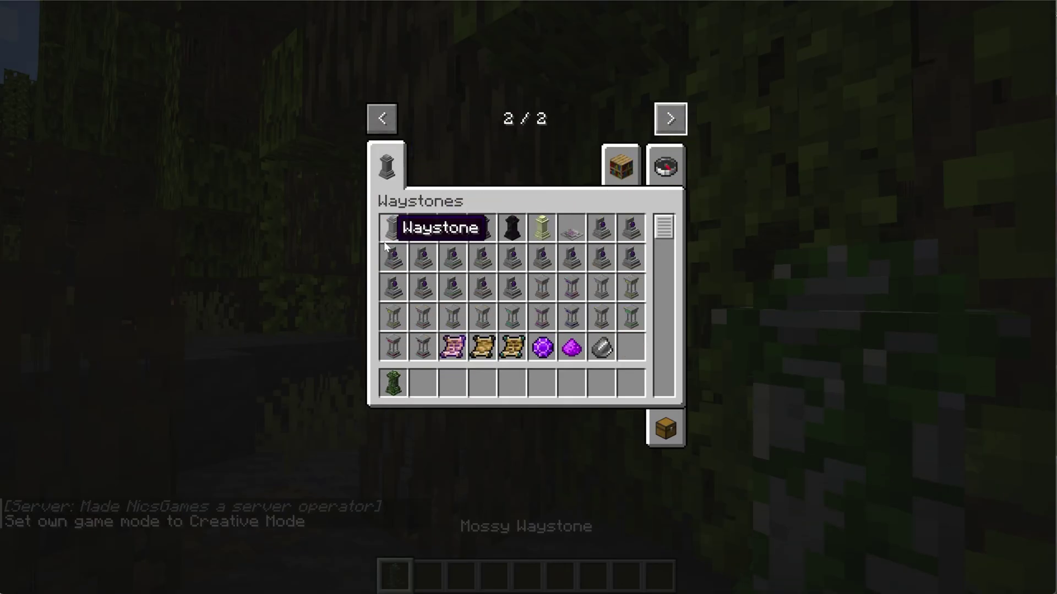
click(393, 227)
click(423, 383)
click(452, 228)
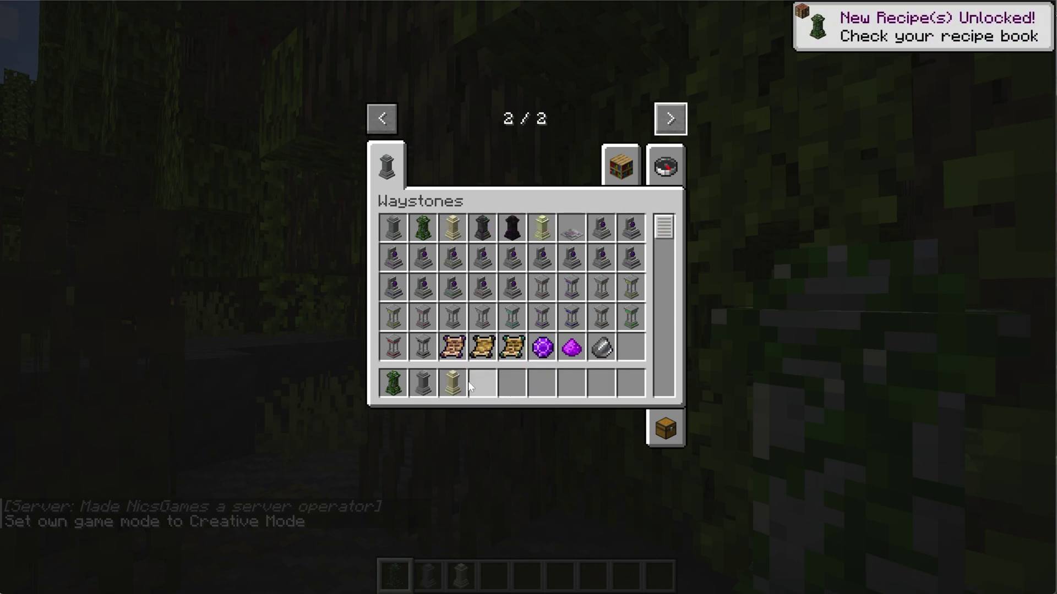
key(e)
- Place the Mossy Waystone named "asdf" and the plain Waystone named "asdfa" at two spots on the mud
right_click(528, 298)
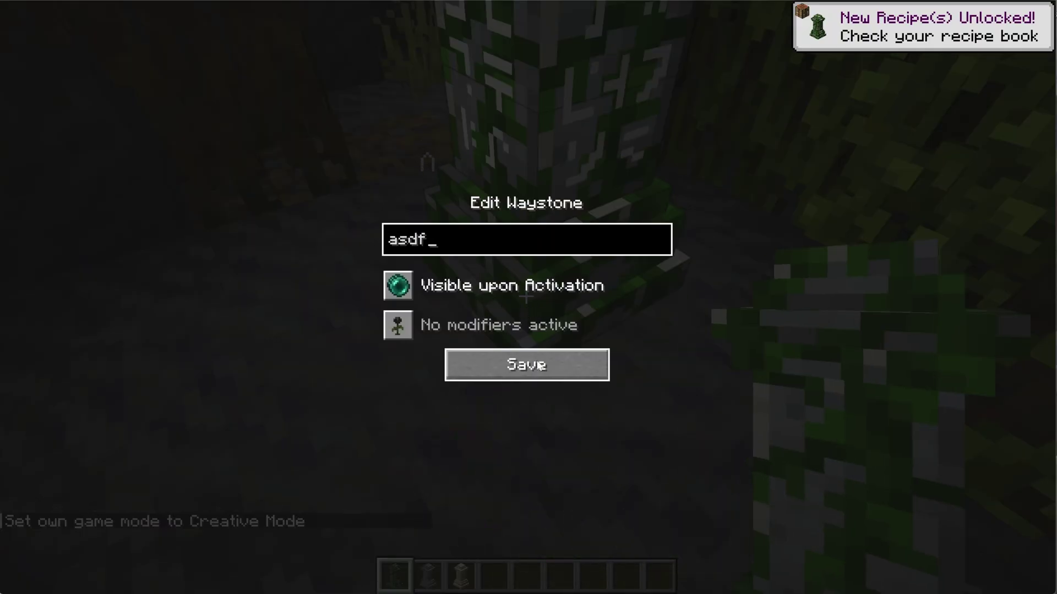
key(Return)
key(2)
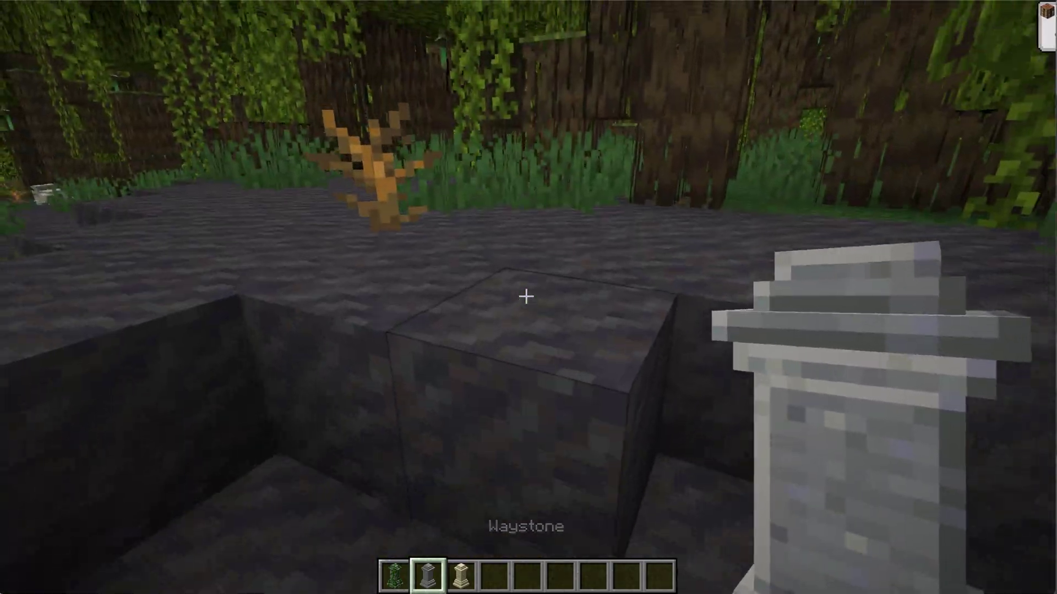
right_click(529, 297)
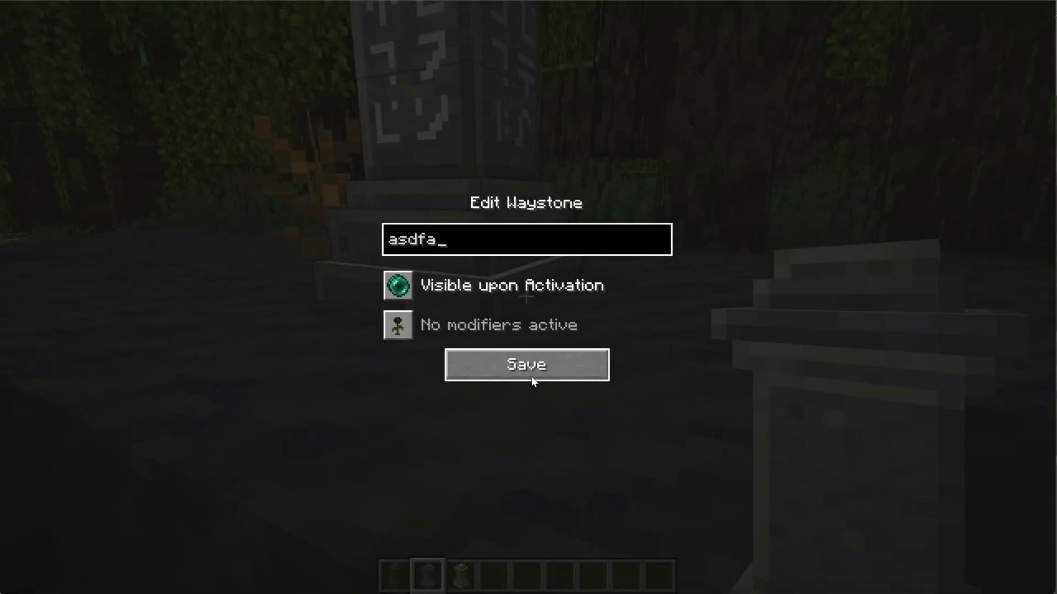
click(543, 366)
- Place the sand-coloured waystone on the grass beside the frog and name it "Frog"
key(3)
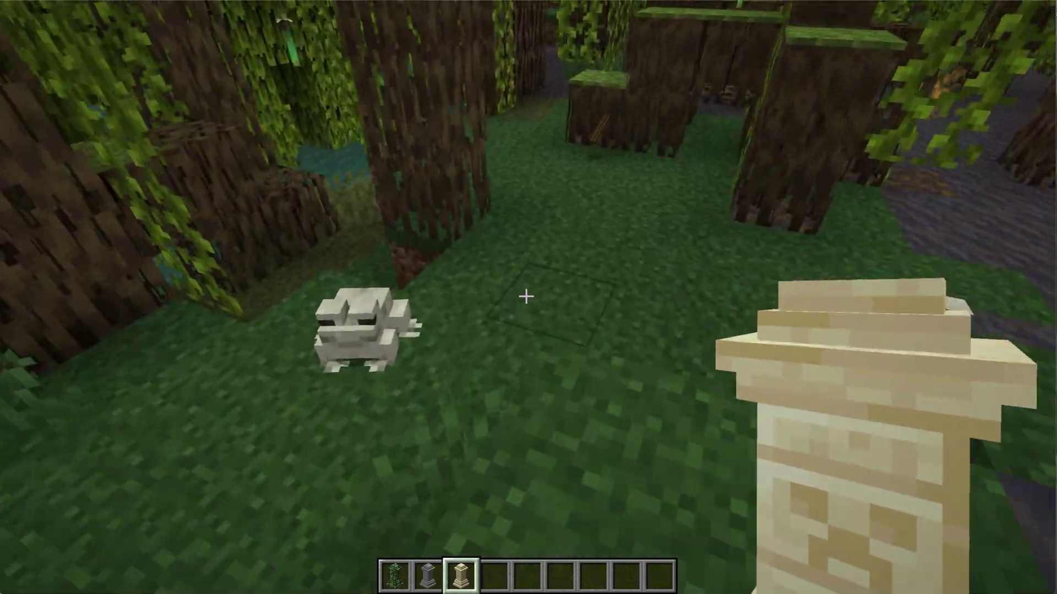
right_click(528, 297)
text(Frog)
key(Return)
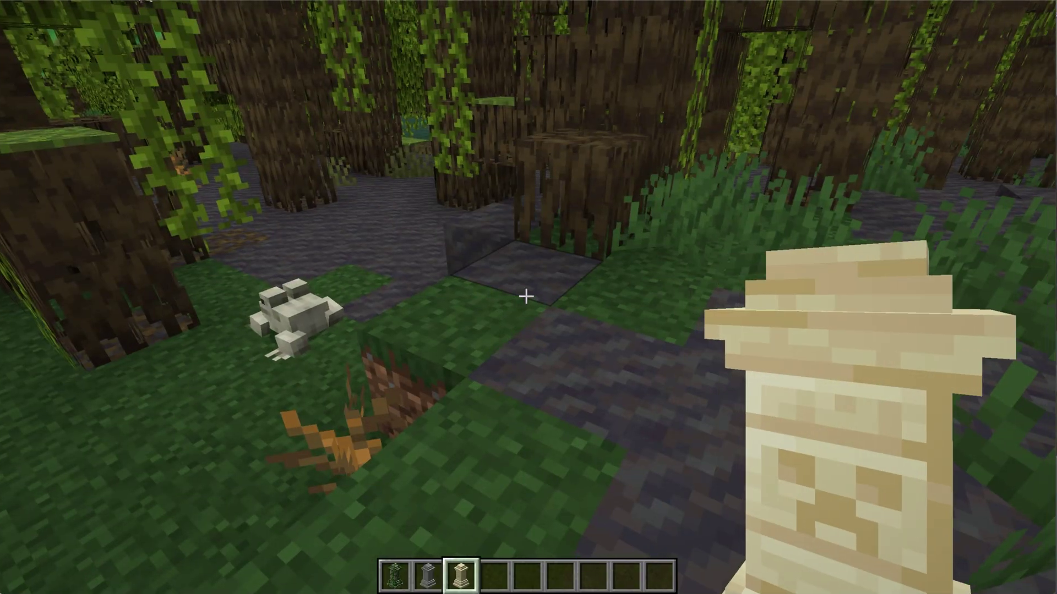
- Teleport with an empty hand from the Frog waystone to the plain one, on to the mossy one, and back to Frog
key(4)
right_click(528, 298)
click(532, 300)
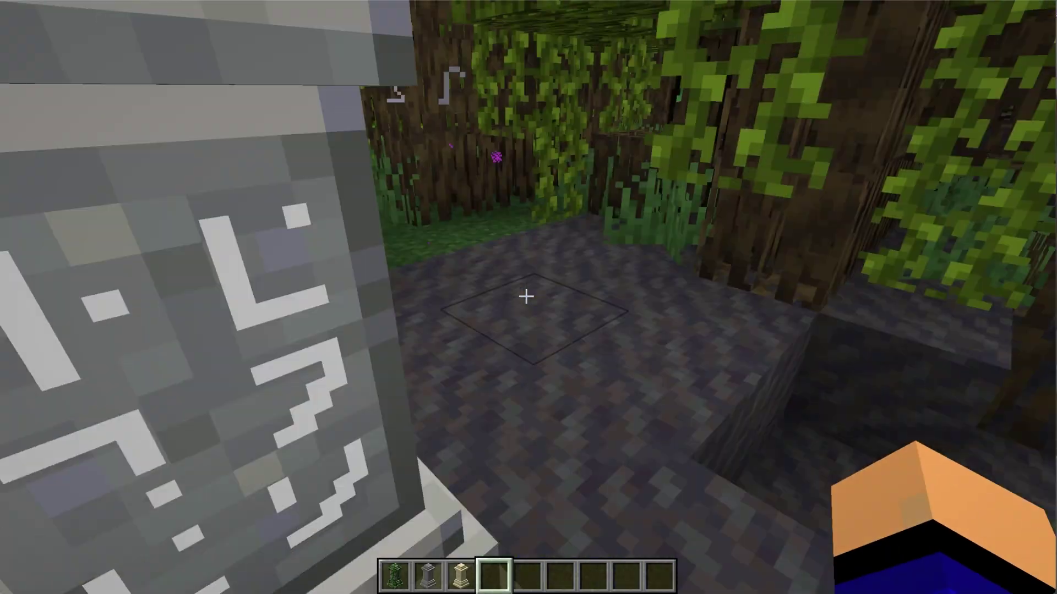
right_click(528, 297)
click(532, 277)
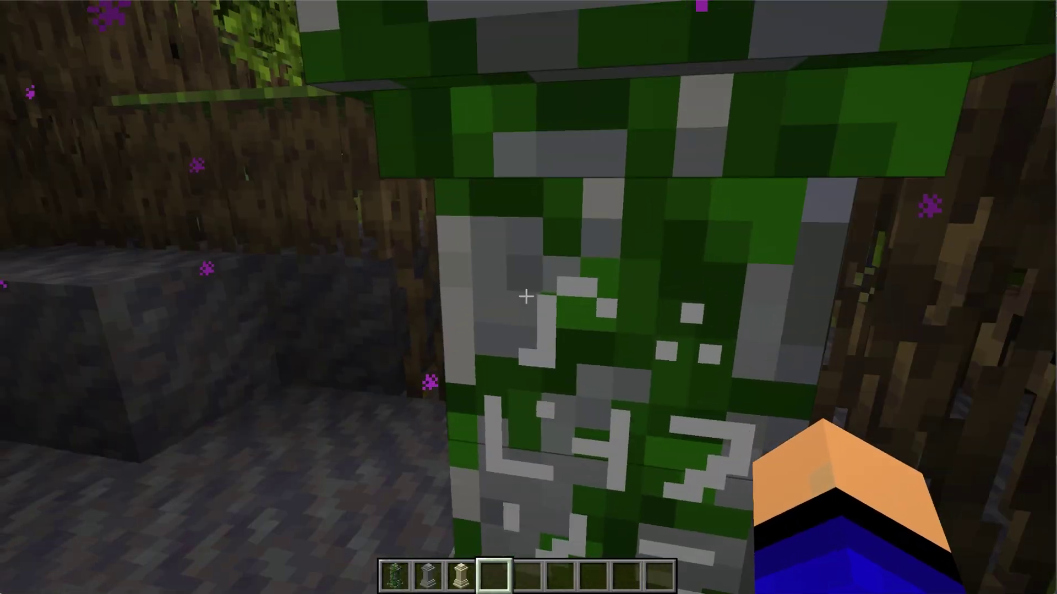
right_click(528, 297)
click(510, 299)
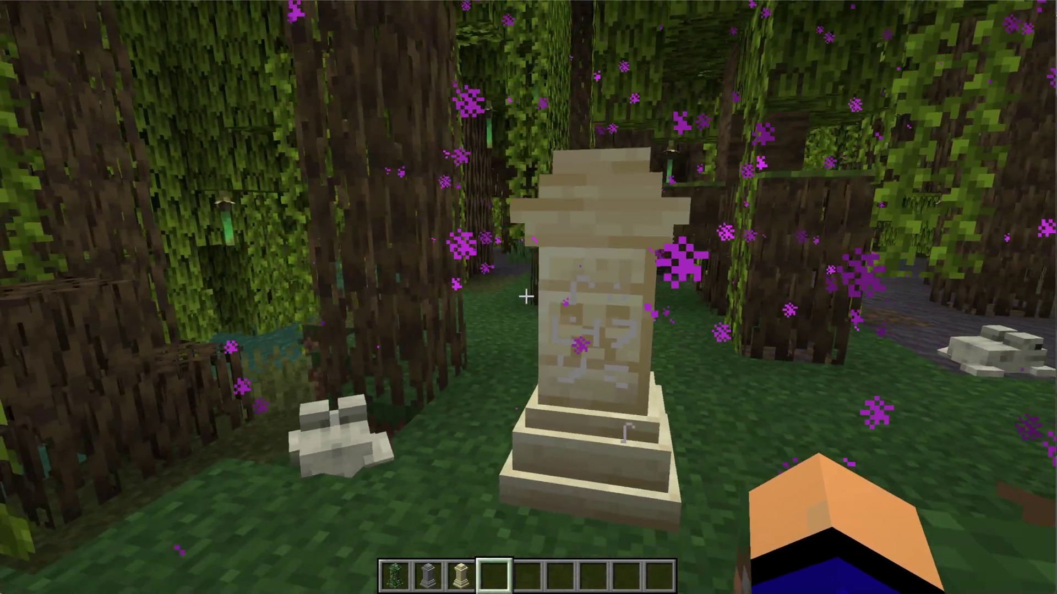